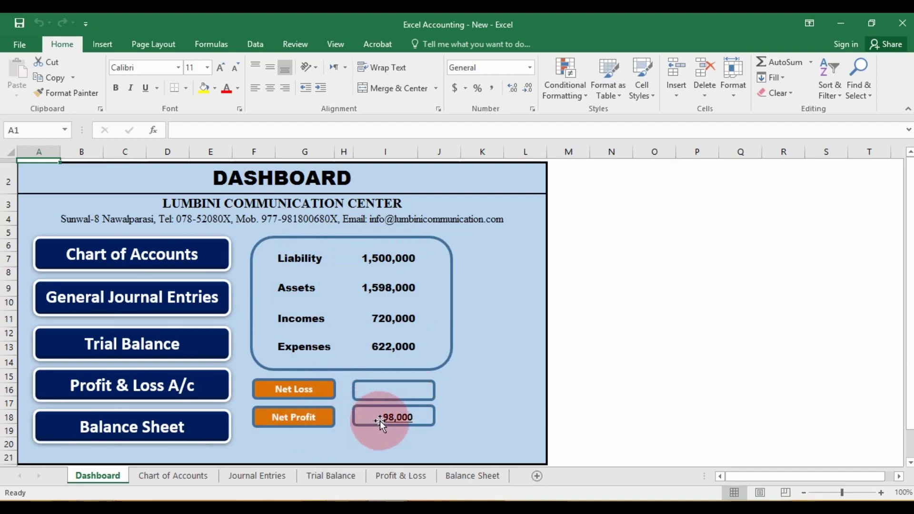
Step: Browse the existing workbook's sheets and filter the journal to Capital, Cash and Computer entries
{"action": "left_click", "coordinate": [153, 261]}
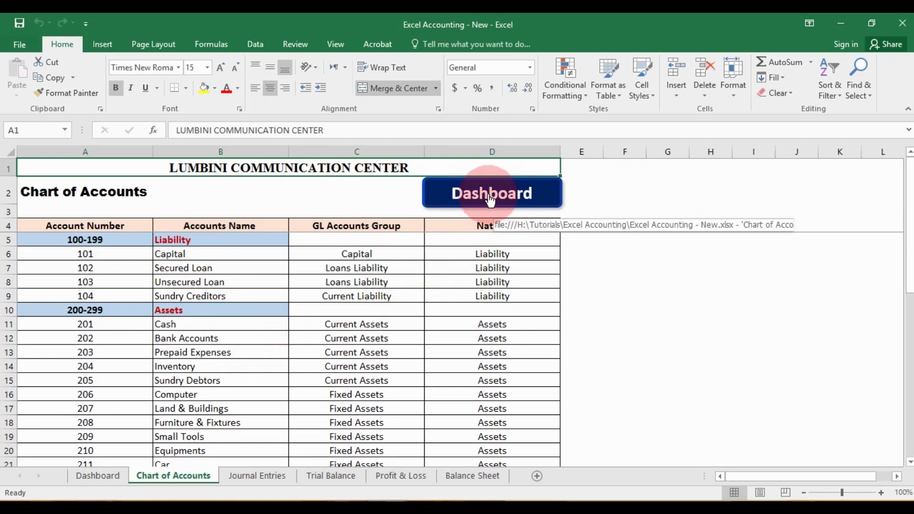
{"action": "left_click", "coordinate": [491, 199]}
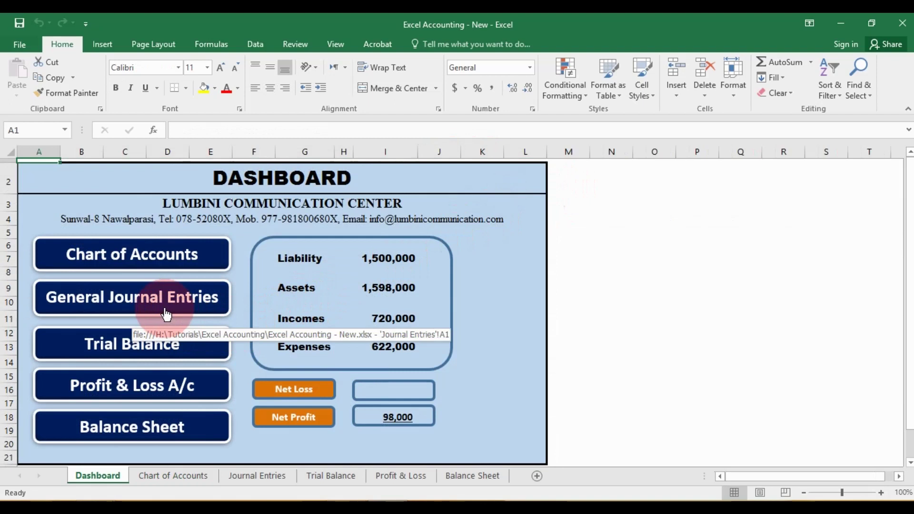
{"action": "left_click", "coordinate": [166, 315]}
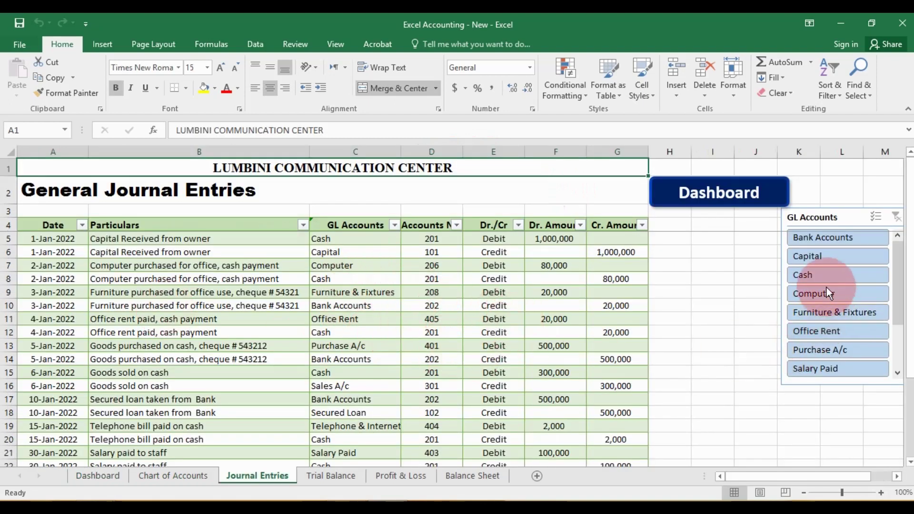
{"action": "left_click", "coordinate": [821, 259]}
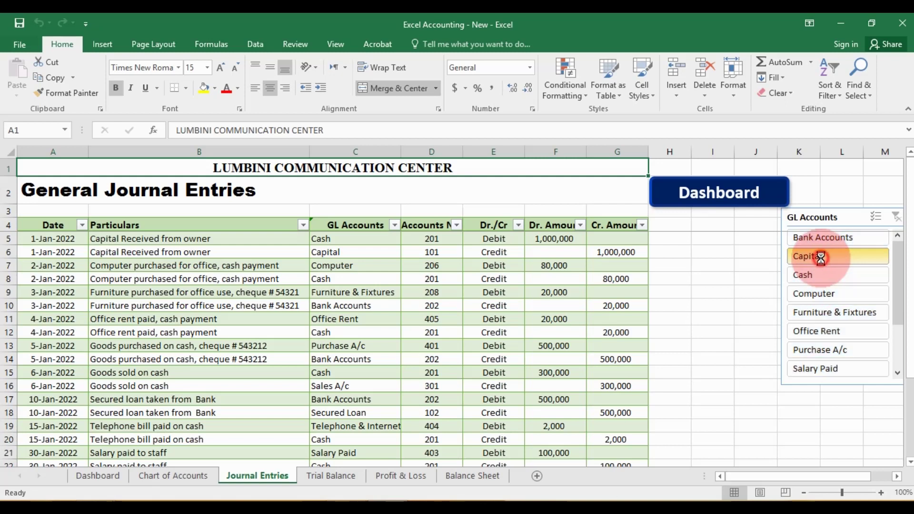
{"action": "left_click", "coordinate": [818, 275]}
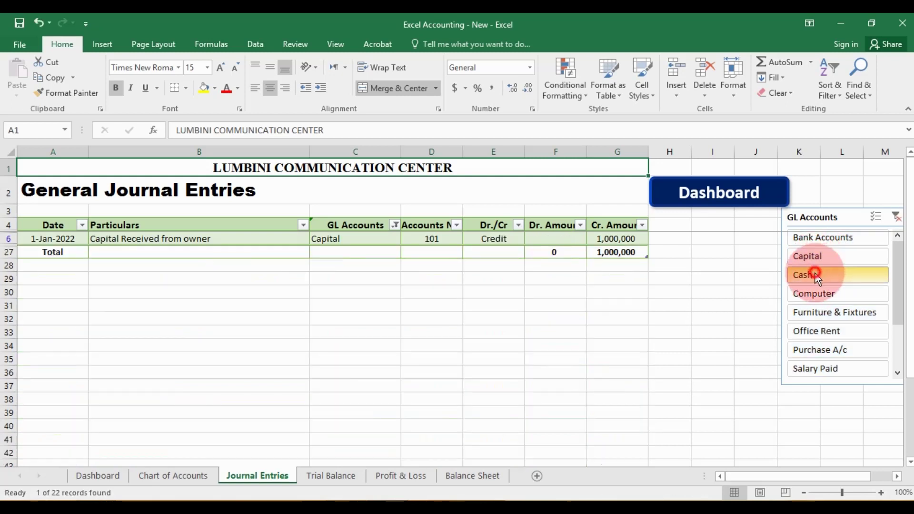
{"action": "left_click", "coordinate": [823, 294]}
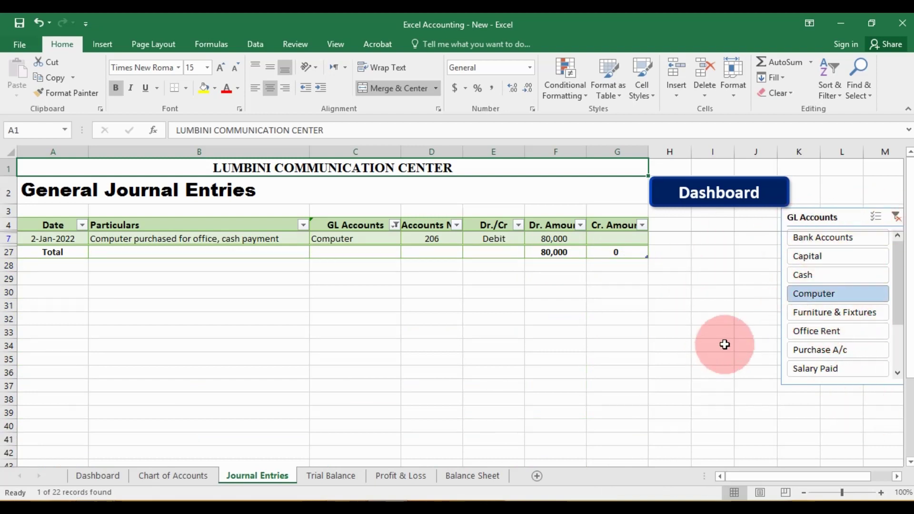
{"action": "left_click", "coordinate": [719, 193]}
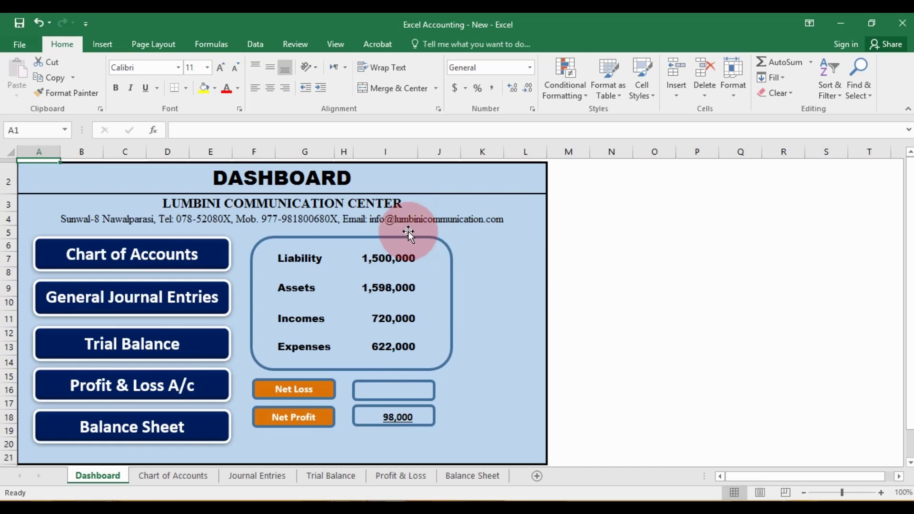
Step: Clear the General Journal debit and credit amounts and check the Dashboard summary totals
{"action": "left_click", "coordinate": [176, 301]}
{"action": "mouse_move", "coordinate": [555, 238]}
{"action": "left_mouse_down"}
{"action": "mouse_move", "coordinate": [603, 265]}
{"action": "mouse_move", "coordinate": [628, 427]}
{"action": "left_mouse_up"}
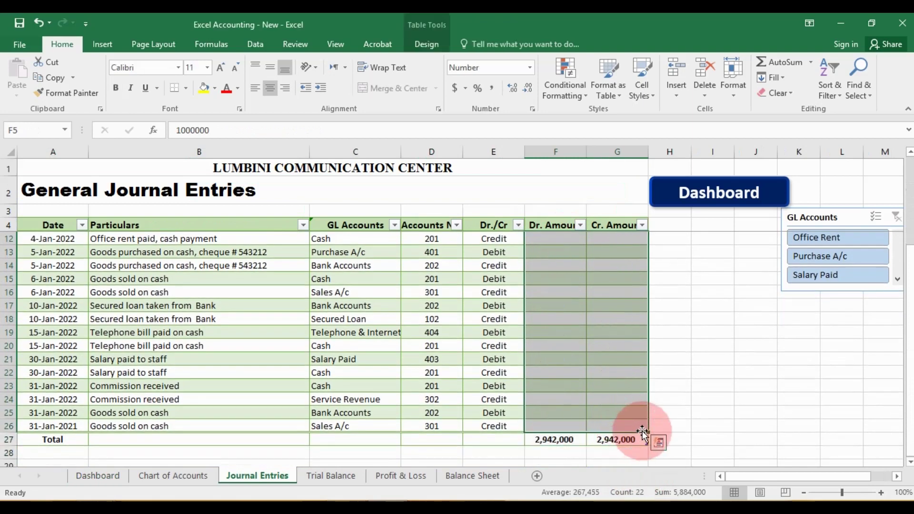
{"action": "key", "text": "Delete"}
{"action": "left_click", "coordinate": [633, 439]}
{"action": "scroll", "coordinate": [634, 439], "scroll_direction": "up", "scroll_amount": 1, "text": "ctrl"}
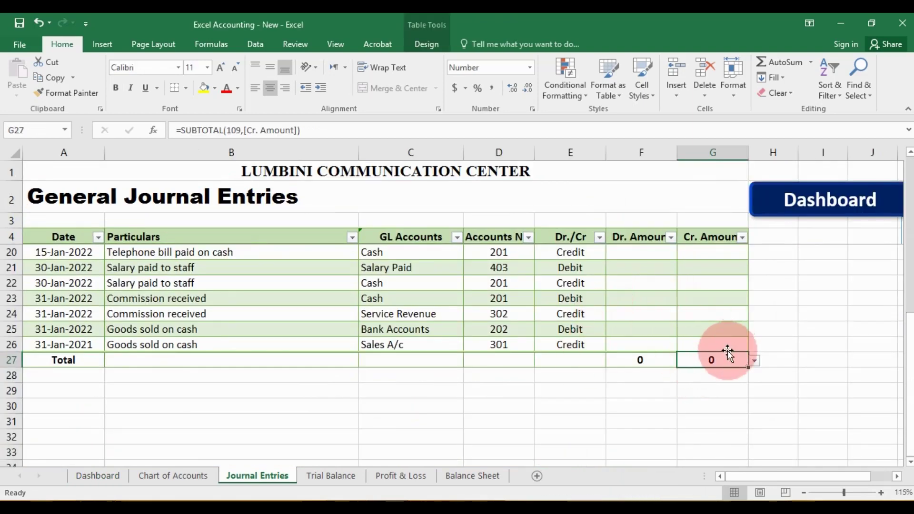
{"action": "left_click", "coordinate": [829, 215]}
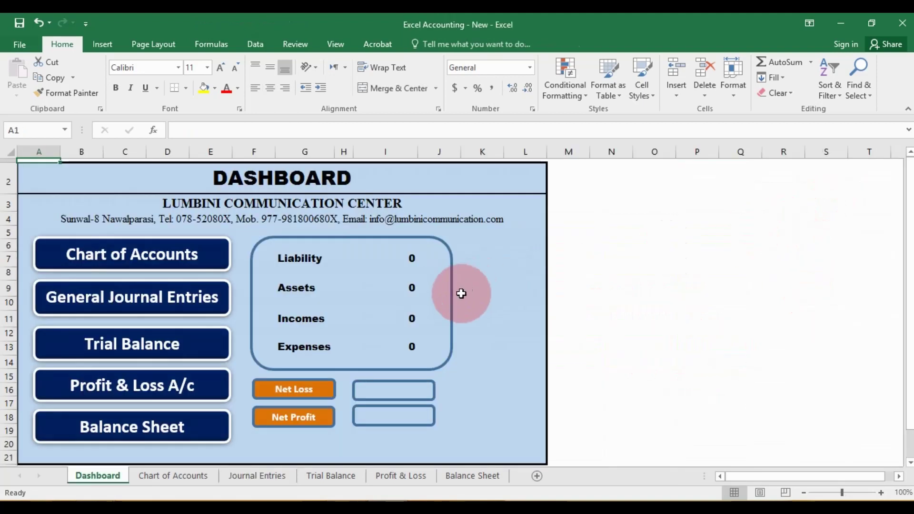
{"action": "left_click_drag", "start_coordinate": [409, 258], "coordinate": [410, 347]}
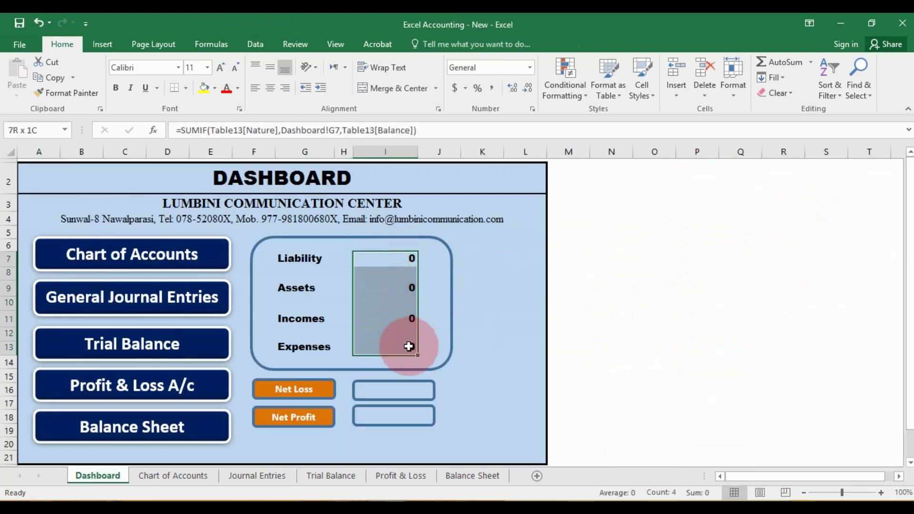
Step: Restore the cleared debit and credit amounts with undo and return to the Dashboard
{"action": "left_click", "coordinate": [144, 293]}
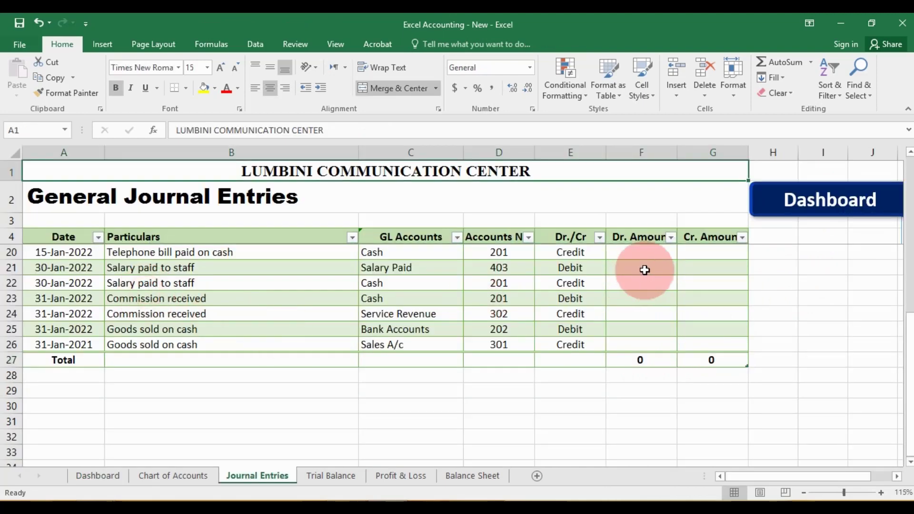
{"action": "scroll", "coordinate": [604, 295], "scroll_direction": "up", "scroll_amount": 4}
{"action": "scroll", "coordinate": [604, 292], "scroll_direction": "up", "scroll_amount": 1}
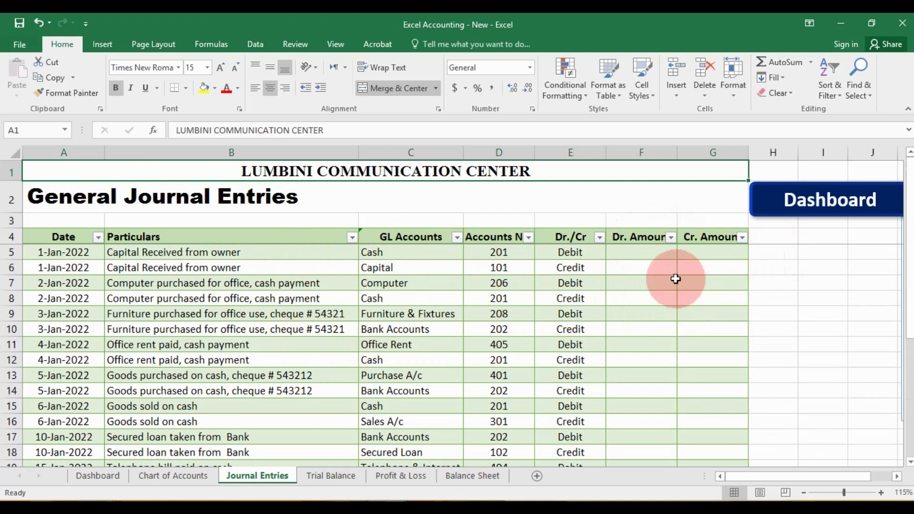
{"action": "left_click_drag", "start_coordinate": [642, 252], "coordinate": [713, 252]}
{"action": "key", "text": "ctrl+shift+Down"}
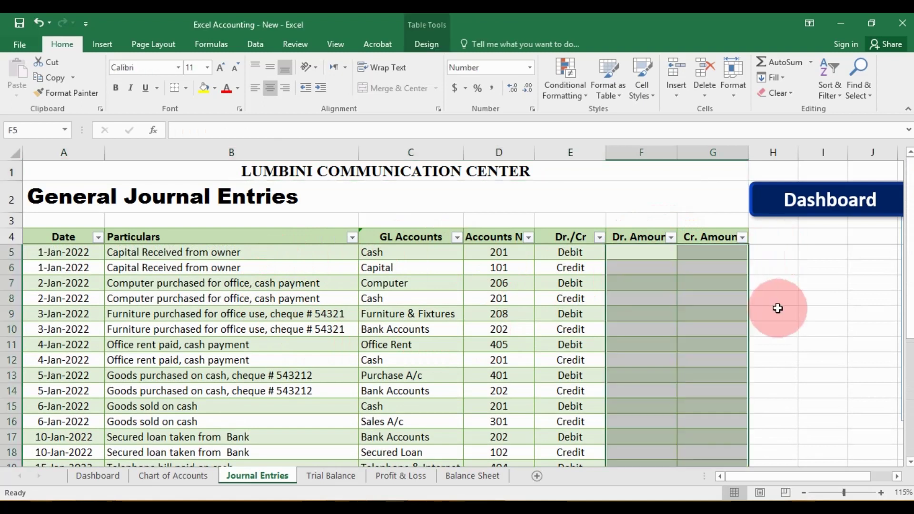
{"action": "key", "text": "ctrl+z"}
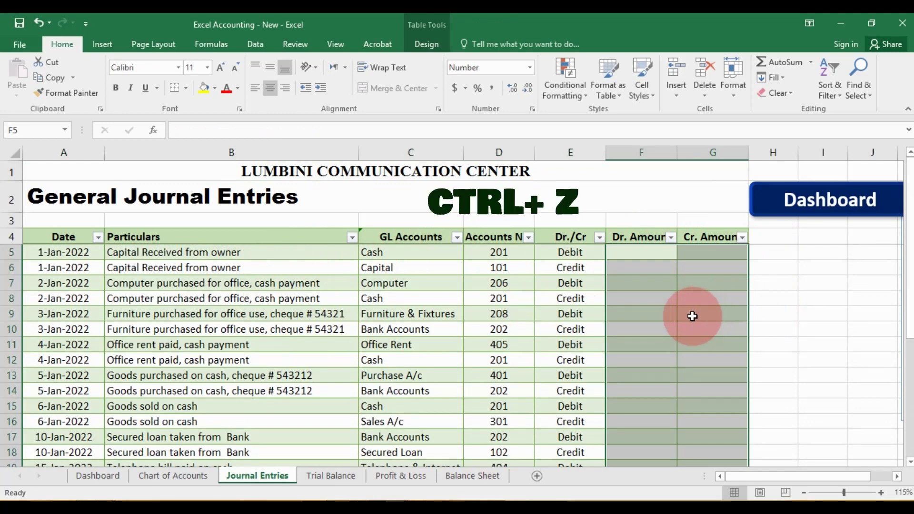
{"action": "key", "text": "ctrl+z"}
{"action": "scroll", "coordinate": [693, 316], "scroll_direction": "down", "scroll_amount": 1}
{"action": "scroll", "coordinate": [689, 305], "scroll_direction": "down", "scroll_amount": 2}
{"action": "scroll", "coordinate": [683, 290], "scroll_direction": "down", "scroll_amount": 2}
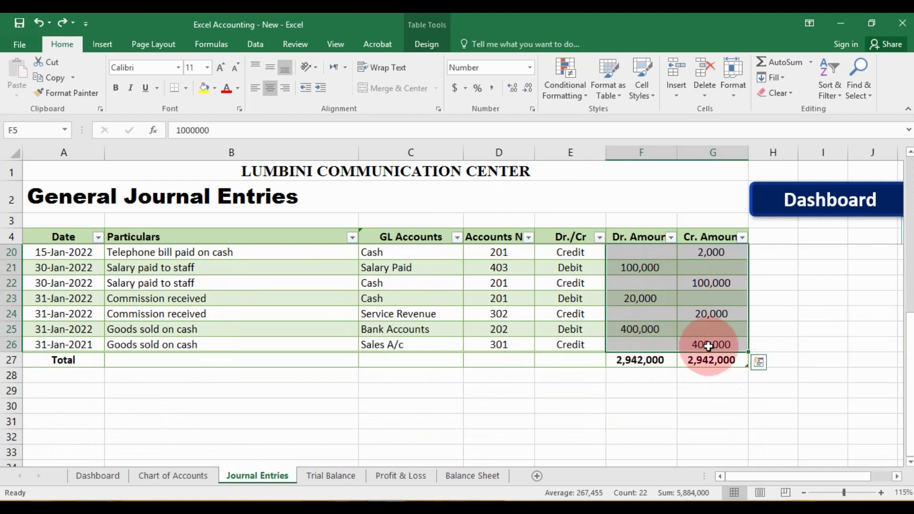
{"action": "left_click", "coordinate": [826, 209]}
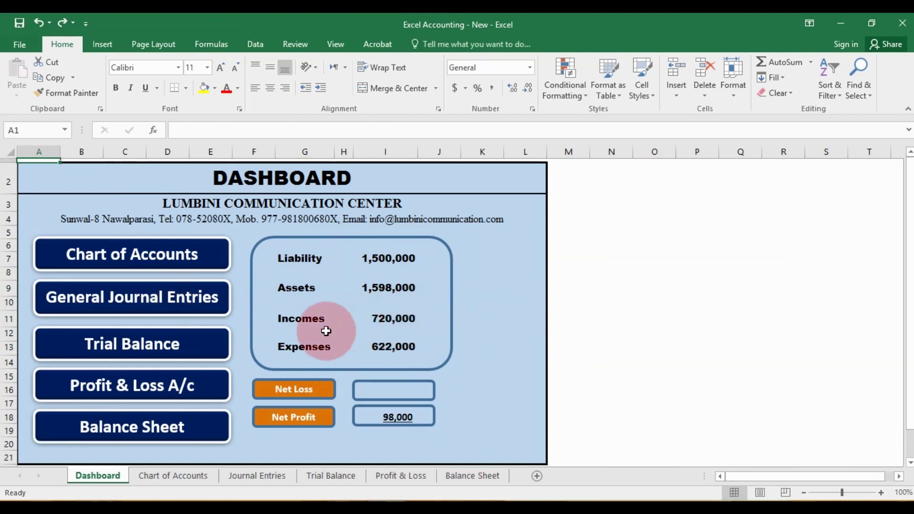
Step: Create a new blank workbook with Ctrl+N
{"action": "left_click", "coordinate": [161, 305]}
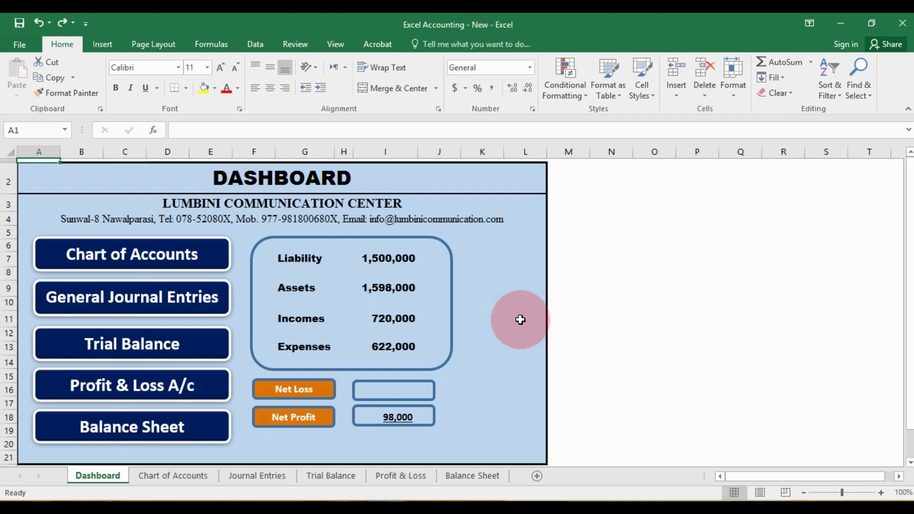
{"action": "left_click", "coordinate": [531, 273]}
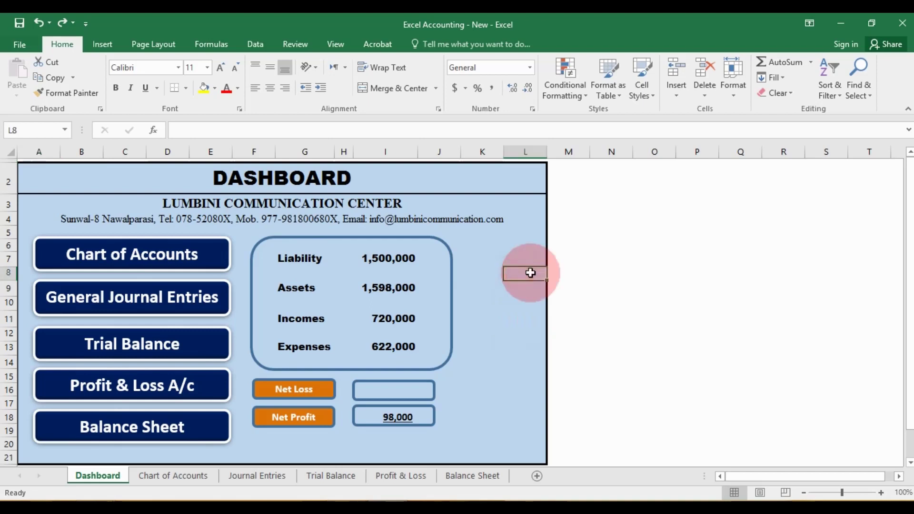
{"action": "key", "text": "ctrl+n"}
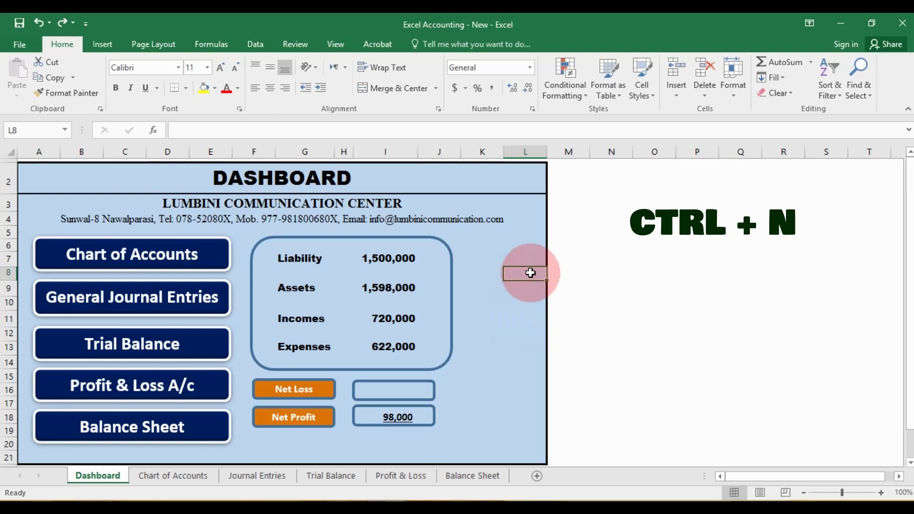
{"action": "key", "text": "ctrl+n"}
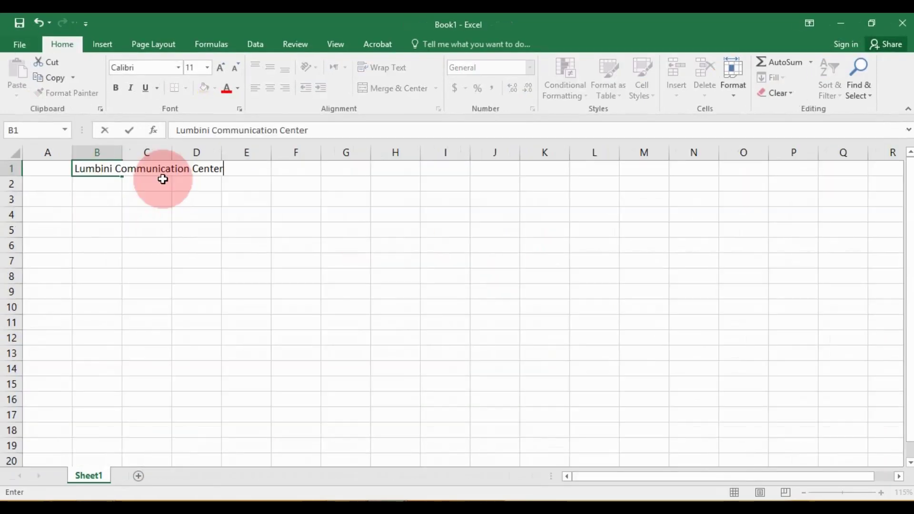
Step: Enter the company name in B1 and the centre's address, phone and e-mail line in A2
{"action": "key", "text": "Return"}
{"action": "key", "text": "Left"}
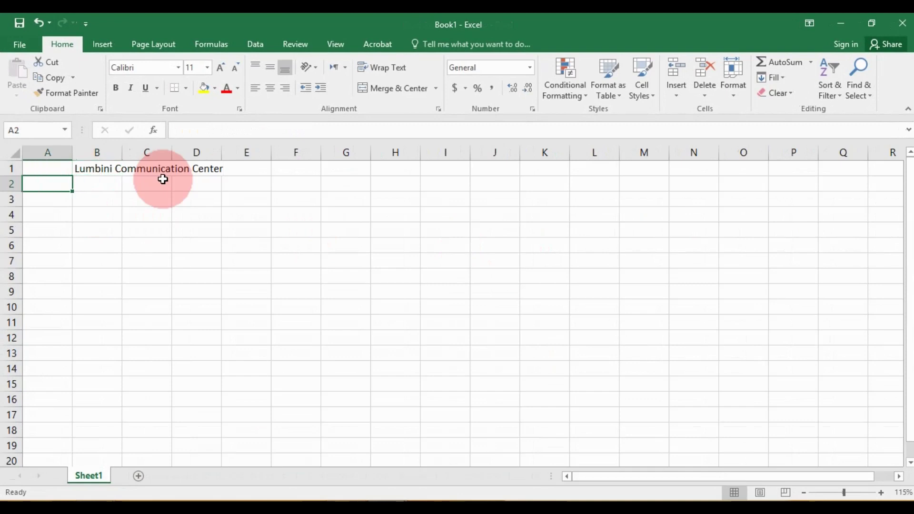
{"action": "type", "text": "Sunwal-08 Nawalparasi, Te"}
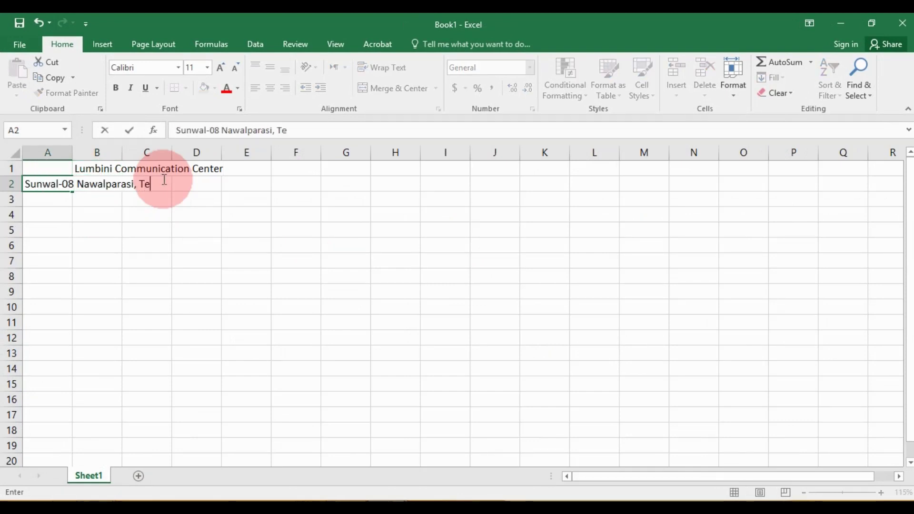
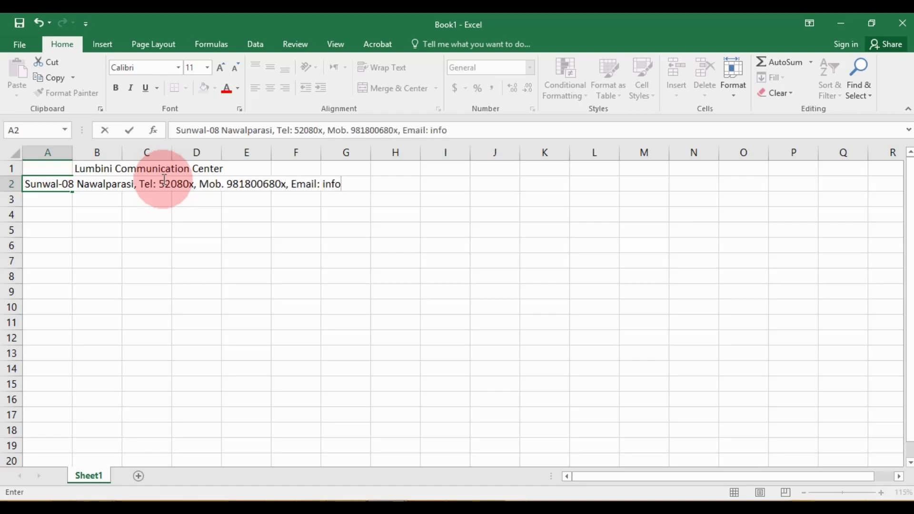
{"action": "left_click", "coordinate": [67, 281]}
Step: Type the heading 'Chart of Accounts' in A4, correcting the misspelling
{"action": "type", "text": "Chart of Accon"}
{"action": "key", "text": "BackSpace"}
{"action": "type", "text": "unts"}
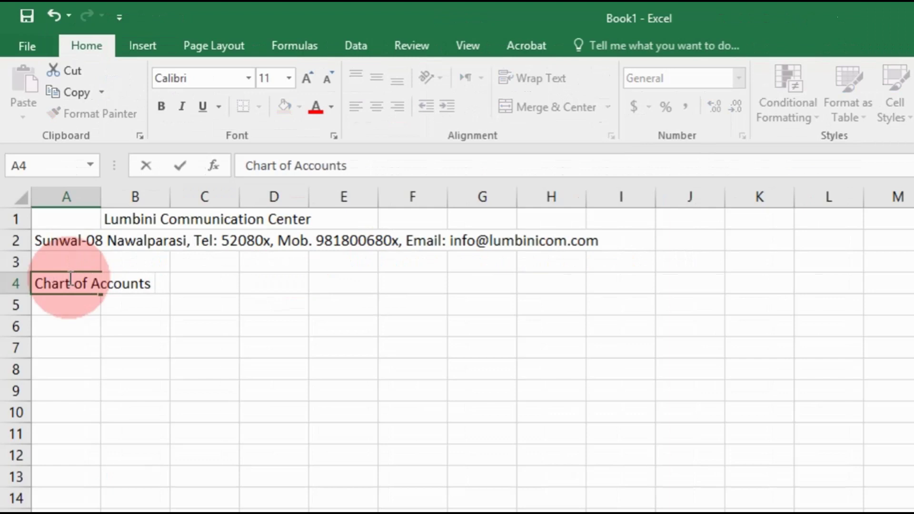
{"action": "left_click", "coordinate": [73, 324]}
{"action": "left_click", "coordinate": [71, 281]}
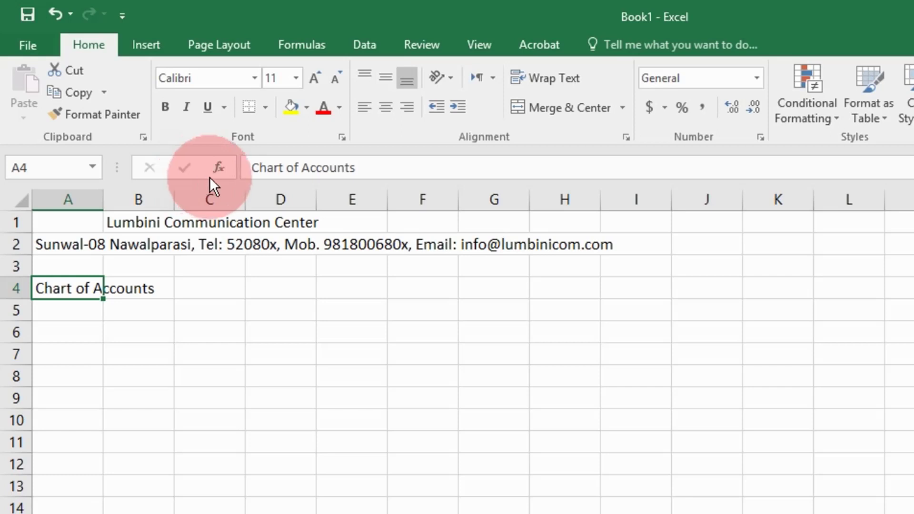
Step: Enter 'GL Account No.' in A6 and adjust column A's width
{"action": "left_click", "coordinate": [69, 333]}
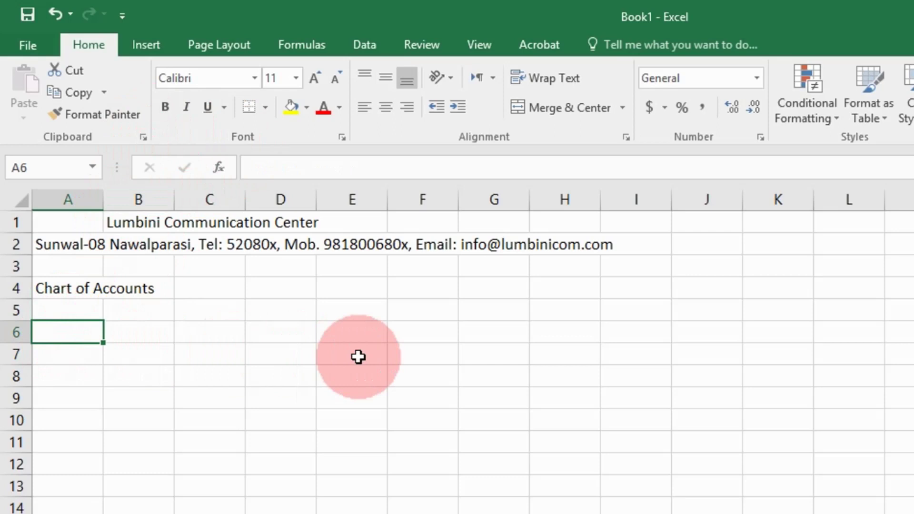
{"action": "type", "text": "GL Account No."}
{"action": "left_click", "coordinate": [255, 381]}
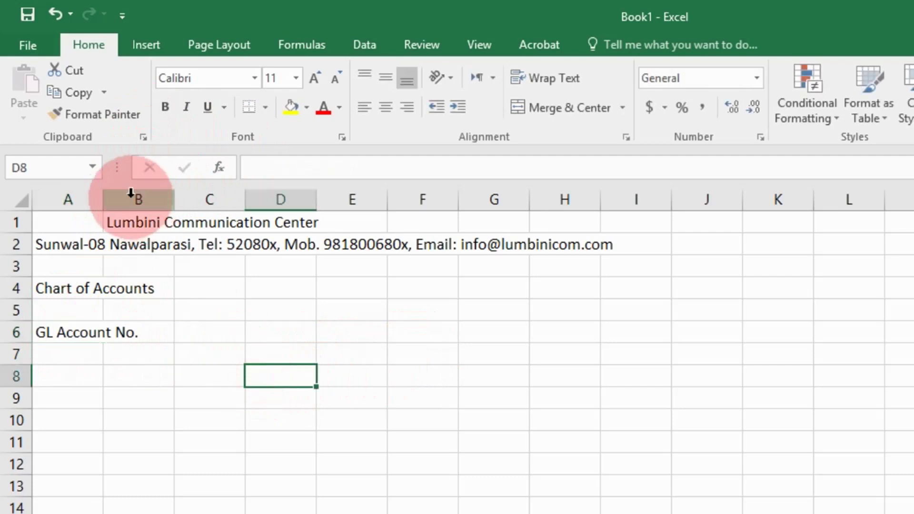
{"action": "double_click", "coordinate": [104, 189]}
{"action": "mouse_move", "coordinate": [636, 192]}
{"action": "left_mouse_down"}
{"action": "mouse_move", "coordinate": [176, 280]}
{"action": "mouse_move", "coordinate": [183, 305]}
{"action": "left_mouse_up"}
Step: Add headers 'GL Account Name', 'GL Account Group' and 'Nature' in B6:D6, widening column C
{"action": "left_click", "coordinate": [219, 331]}
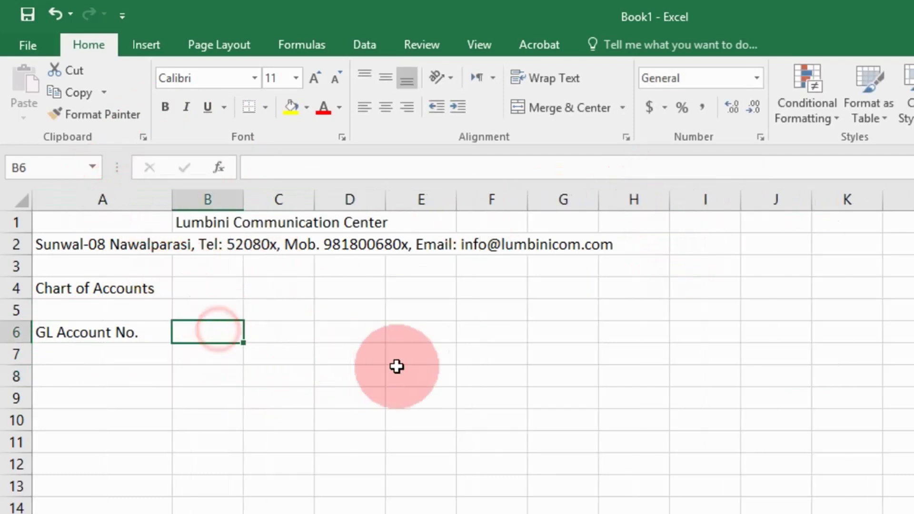
{"action": "type", "text": "GL Account "}
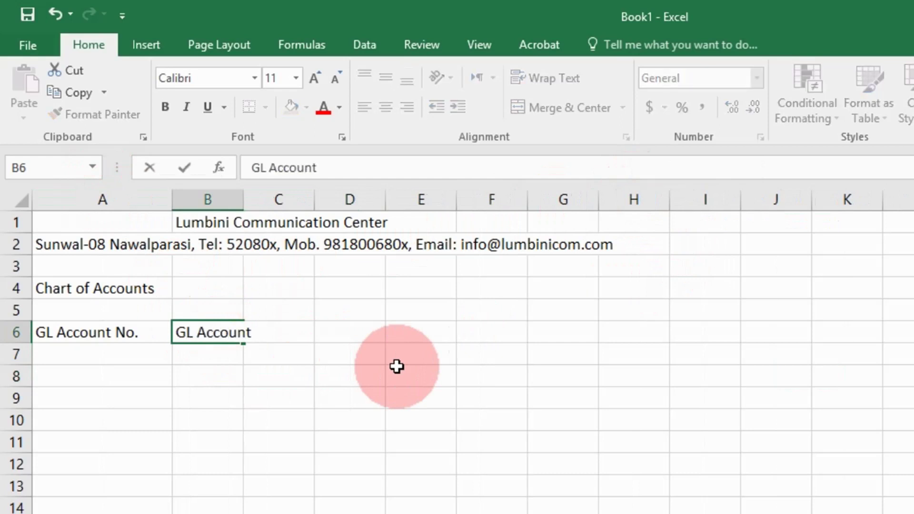
{"action": "type", "text": "Name"}
{"action": "key", "text": "Tab"}
{"action": "type", "text": "GL Account Group"}
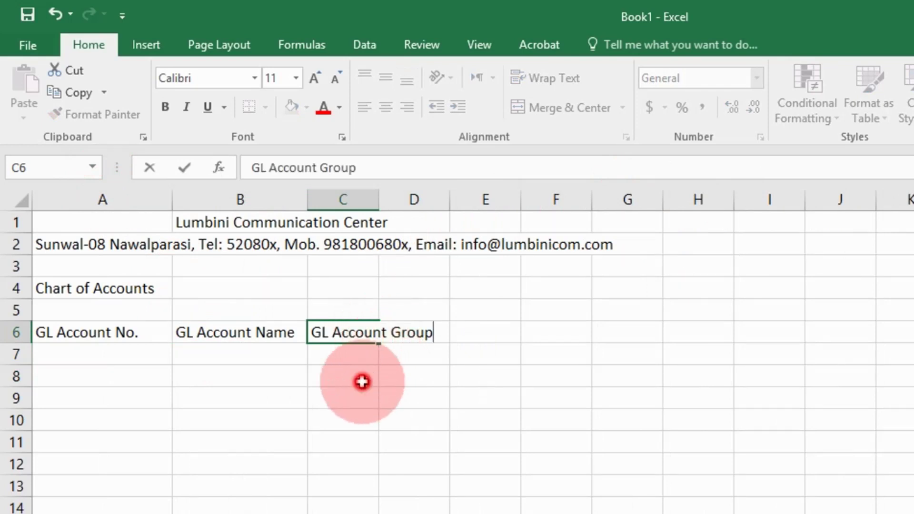
{"action": "left_click", "coordinate": [362, 379]}
{"action": "left_click_drag", "start_coordinate": [379, 199], "coordinate": [465, 199]}
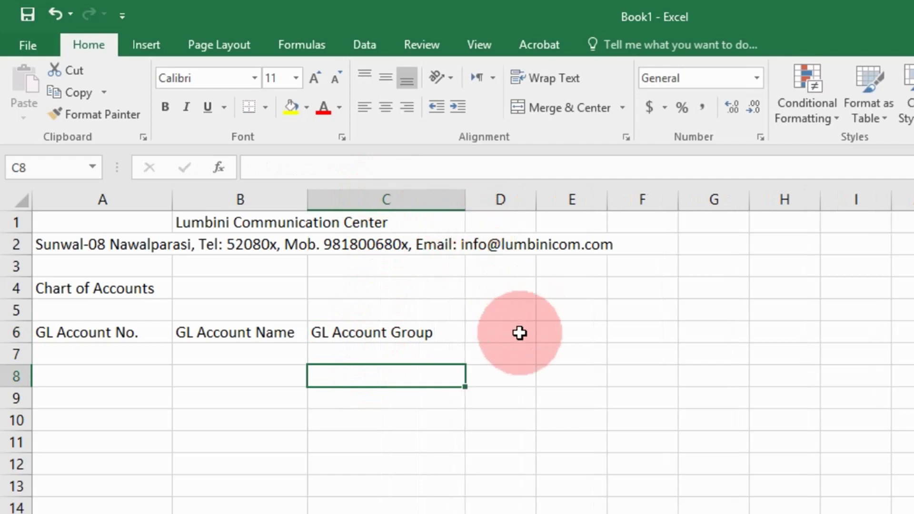
{"action": "left_click", "coordinate": [533, 339]}
{"action": "type", "text": "Nature"}
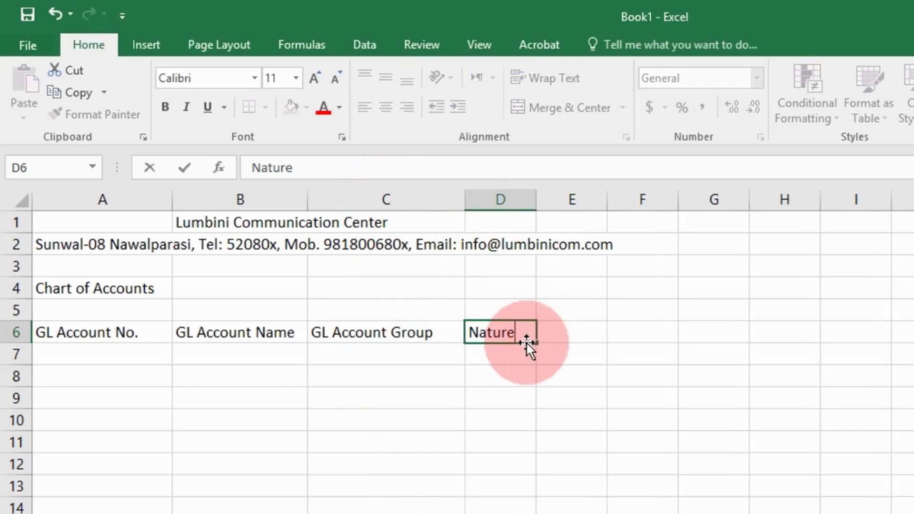
{"action": "left_click", "coordinate": [510, 349]}
{"action": "left_click", "coordinate": [511, 333]}
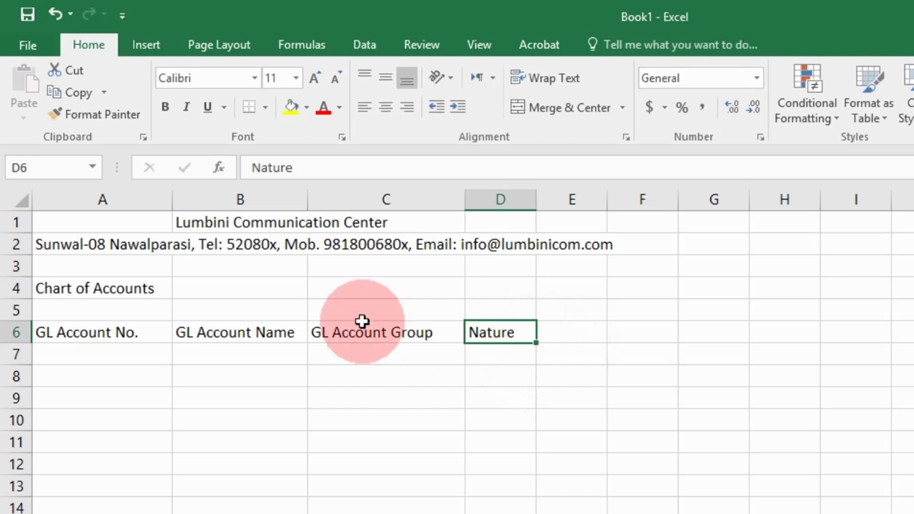
{"action": "left_click", "coordinate": [213, 358]}
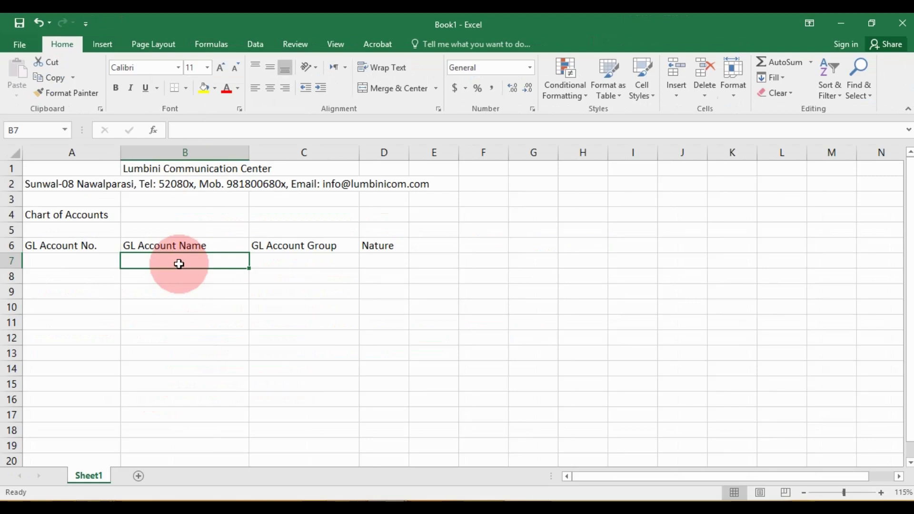
Step: Type group headings Liability, Assets, Incomes and Expenses in B8, B13, B19 and B25
{"action": "left_click", "coordinate": [232, 281]}
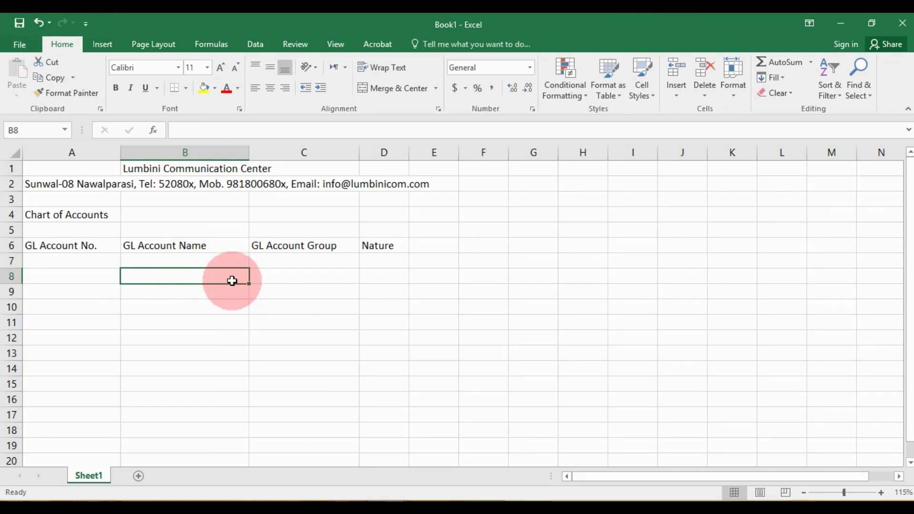
{"action": "type", "text": "Liability"}
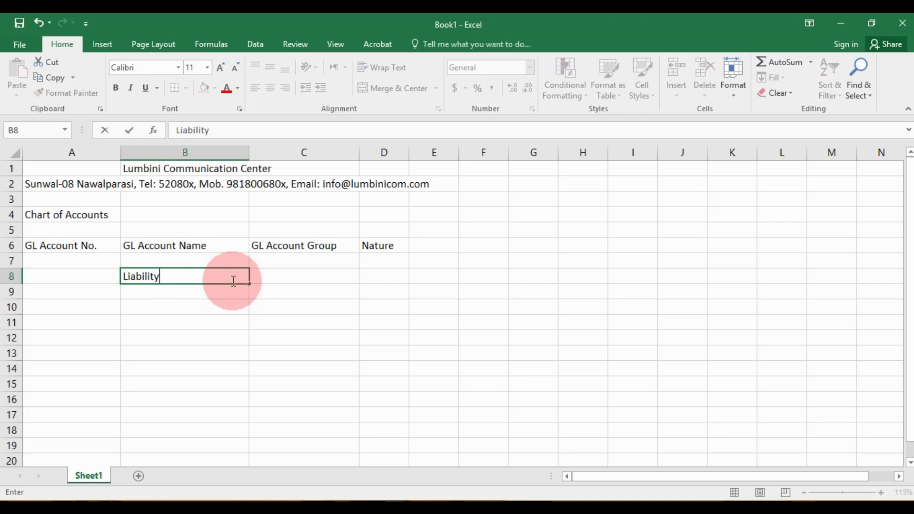
{"action": "key", "text": "Return"}
{"action": "key", "text": "Return"}
{"action": "key", "text": "Return"}
{"action": "type", "text": "Assets"}
{"action": "key", "text": "Return"}
{"action": "key", "text": "Return"}
{"action": "key", "text": "Return"}
{"action": "type", "text": "I"}
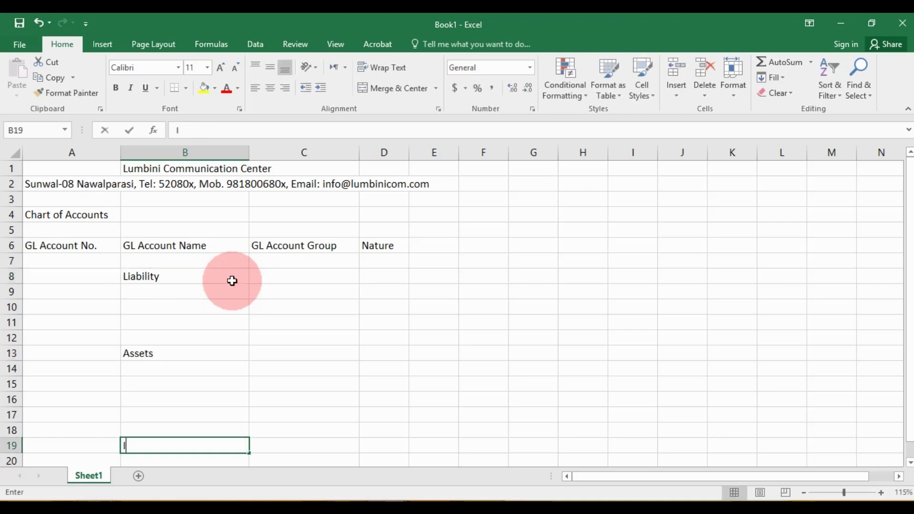
{"action": "type", "text": "ncomes"}
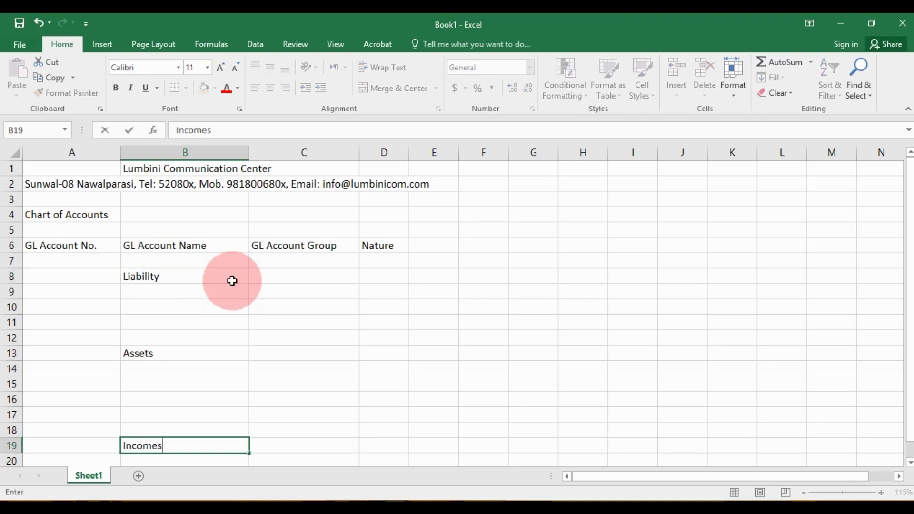
{"action": "scroll", "coordinate": [227, 285], "scroll_direction": "down", "scroll_amount": 1}
{"action": "scroll", "coordinate": [214, 333], "scroll_direction": "down", "scroll_amount": 2}
{"action": "left_click", "coordinate": [181, 370]}
{"action": "left_click", "coordinate": [173, 397]}
{"action": "type", "text": "Expenses"}
{"action": "left_click", "coordinate": [225, 368]}
Step: Make the four group headings bold red and bold the row 6 column headers
{"action": "left_click", "coordinate": [167, 403]}
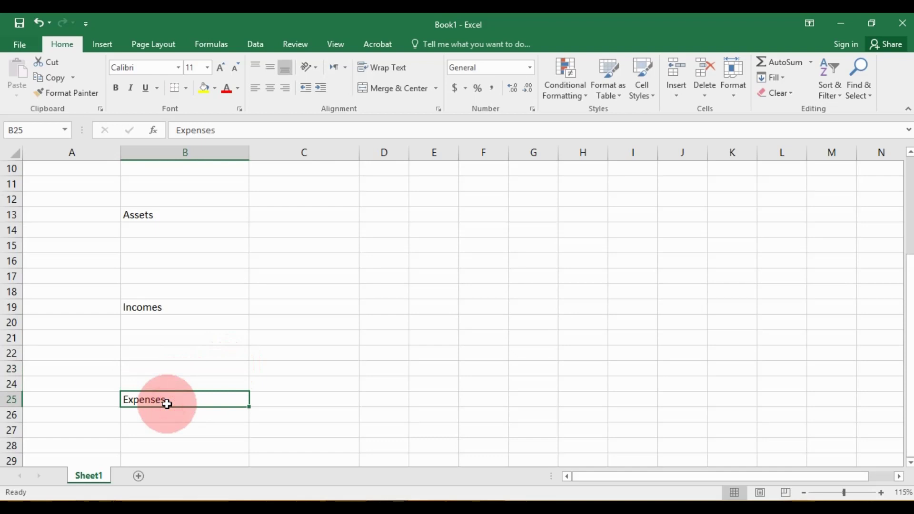
{"action": "left_click", "coordinate": [149, 307], "text": "ctrl"}
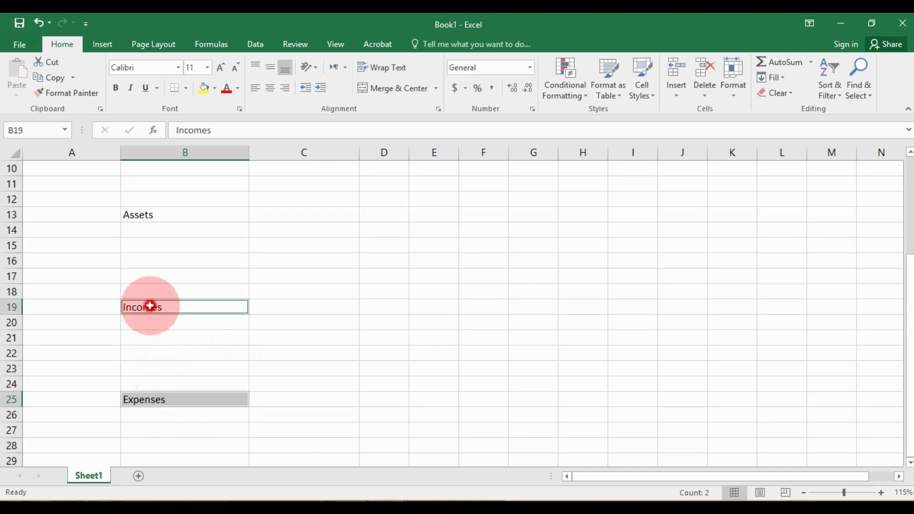
{"action": "left_click", "coordinate": [153, 214], "text": "ctrl"}
{"action": "scroll", "coordinate": [325, 249], "scroll_direction": "up", "scroll_amount": 2}
{"action": "left_click", "coordinate": [191, 231], "text": "ctrl"}
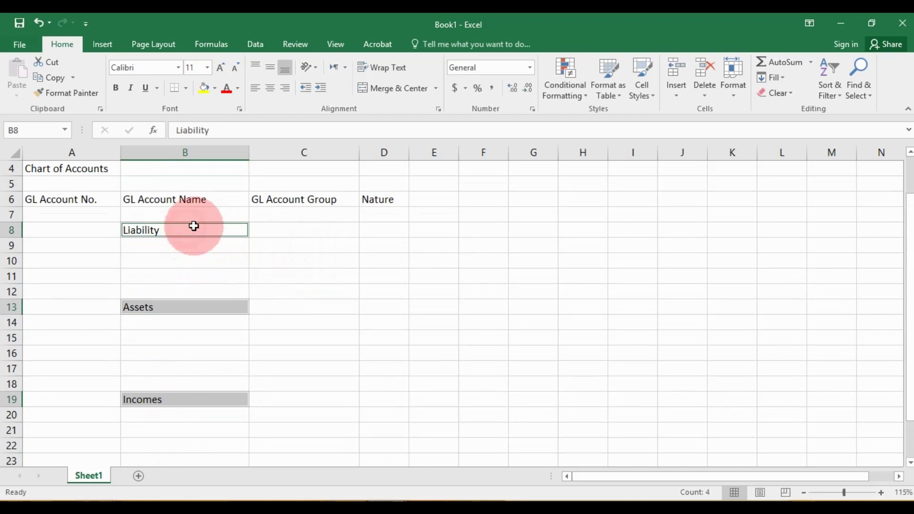
{"action": "left_click", "coordinate": [116, 89]}
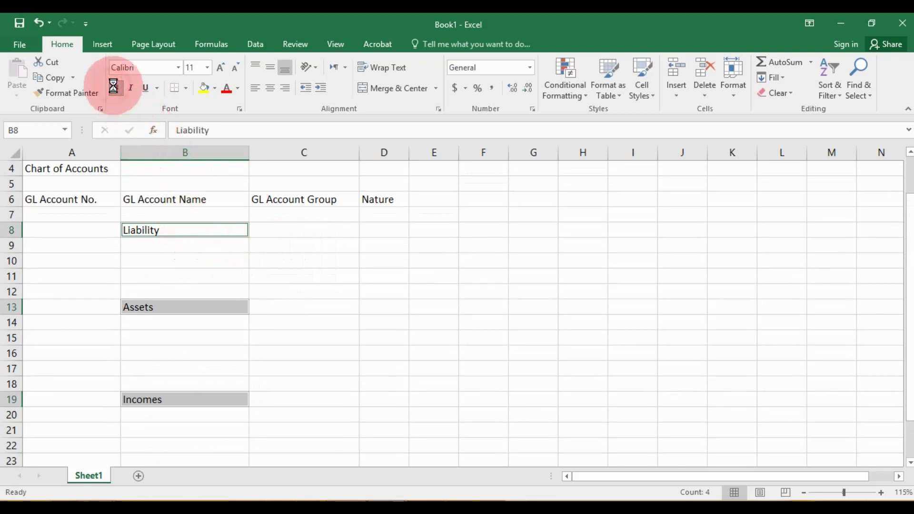
{"action": "left_click", "coordinate": [227, 88]}
{"action": "left_click_drag", "start_coordinate": [41, 200], "coordinate": [374, 198]}
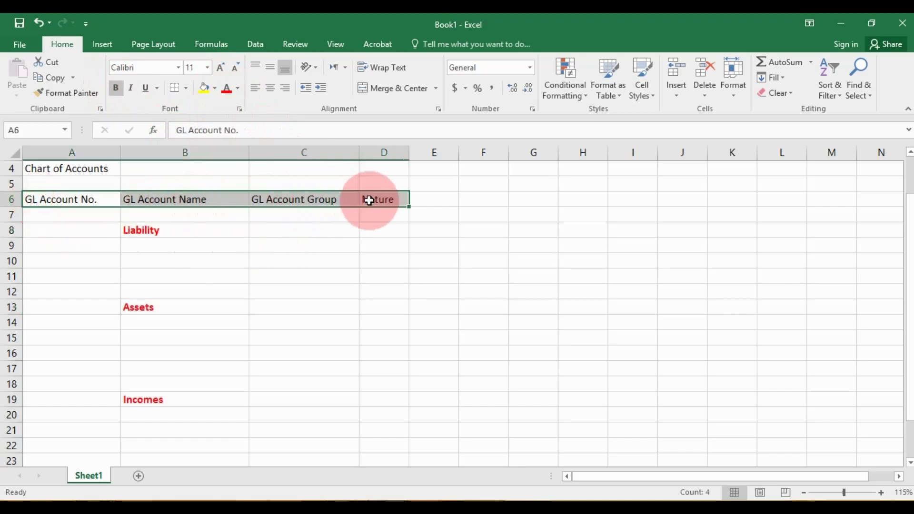
{"action": "left_click", "coordinate": [115, 88]}
Step: Merge and centre the company title across A1:E1
{"action": "scroll", "coordinate": [222, 224], "scroll_direction": "up", "scroll_amount": 1}
{"action": "left_click", "coordinate": [170, 169]}
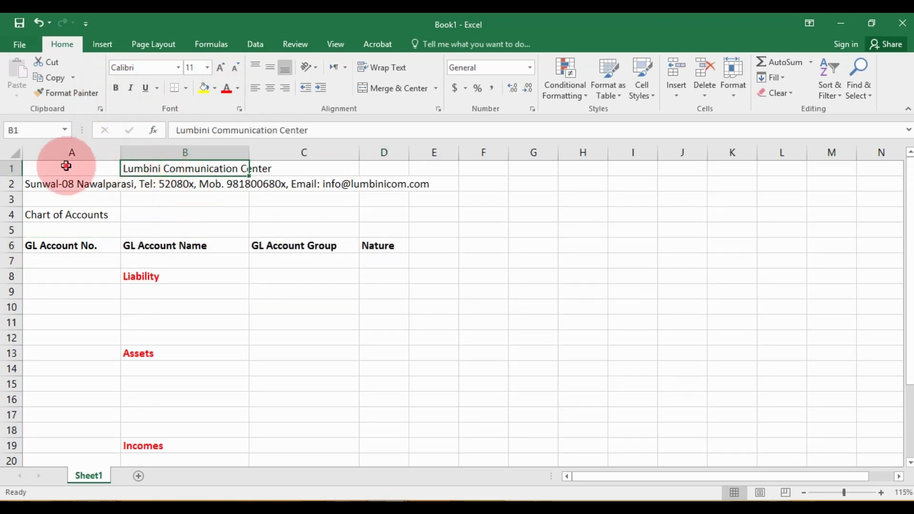
{"action": "left_click_drag", "start_coordinate": [67, 168], "coordinate": [418, 166]}
{"action": "left_click", "coordinate": [394, 88]}
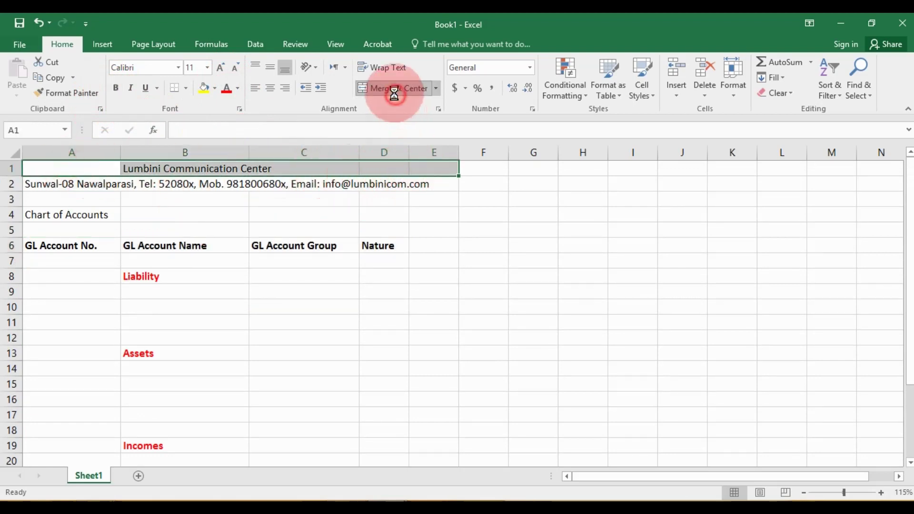
Step: Make the Lumbini Communication Center title bold at font size 20
{"action": "left_click", "coordinate": [116, 88]}
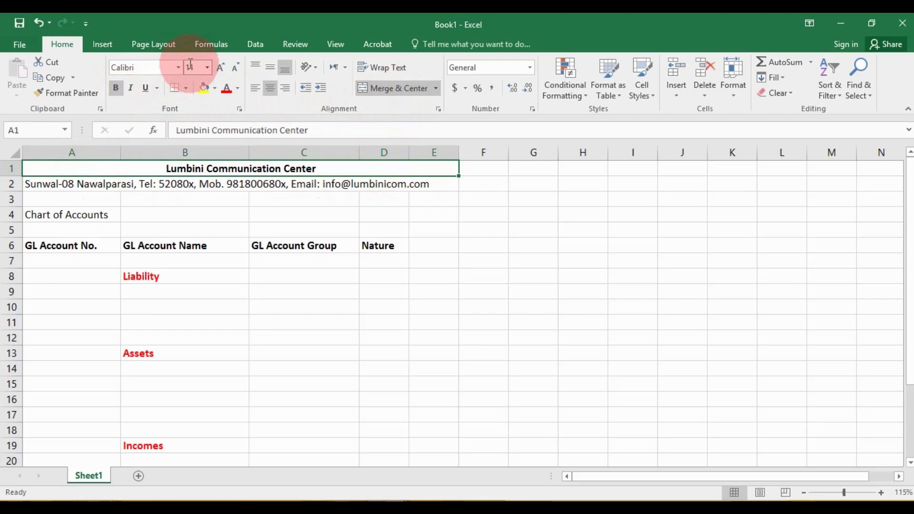
{"action": "left_click", "coordinate": [191, 68]}
{"action": "type", "text": "20"}
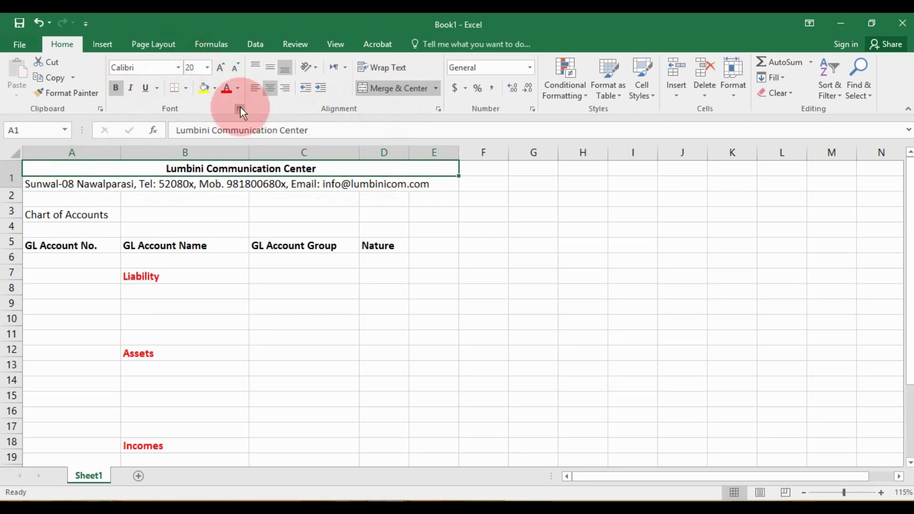
{"action": "key", "text": "Return"}
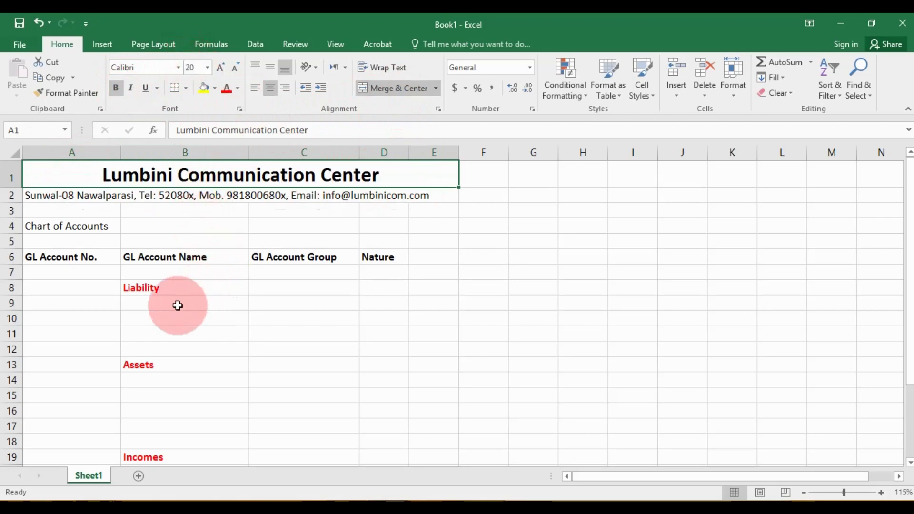
{"action": "left_click", "coordinate": [170, 305]}
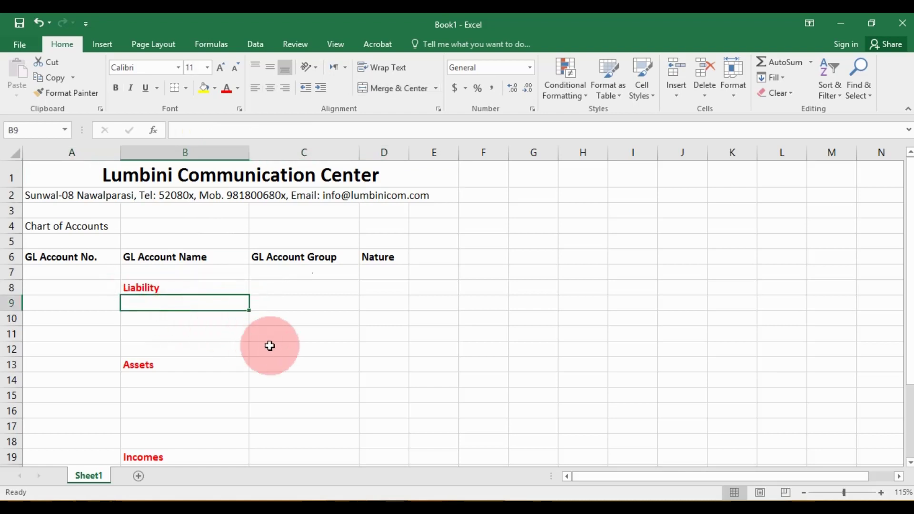
Step: Enter Capital A/c, Secured Loan, Unsecured Loan and Sundry Creditors in B9:B12
{"action": "type", "text": "C"}
{"action": "type", "text": "apital A/c"}
{"action": "key", "text": "Return"}
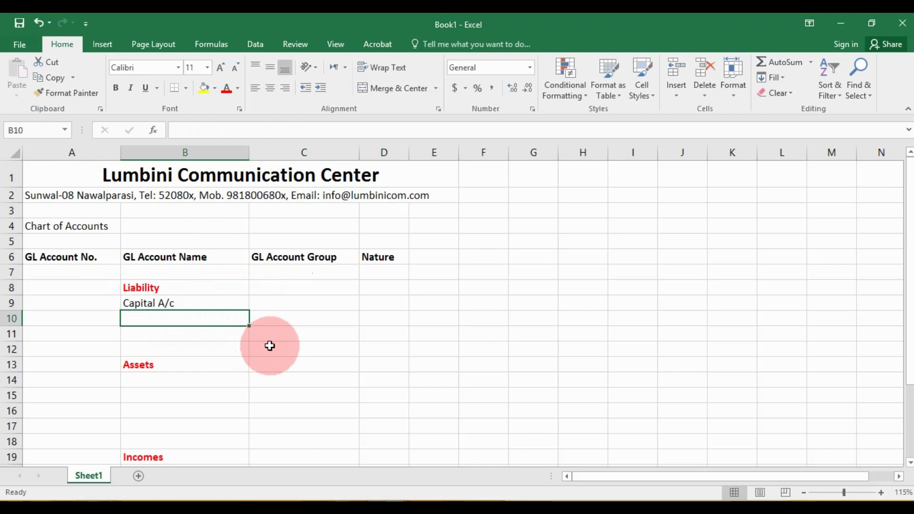
{"action": "type", "text": "Secured Loan"}
{"action": "key", "text": "Return"}
{"action": "type", "text": "Unsecured Loan"}
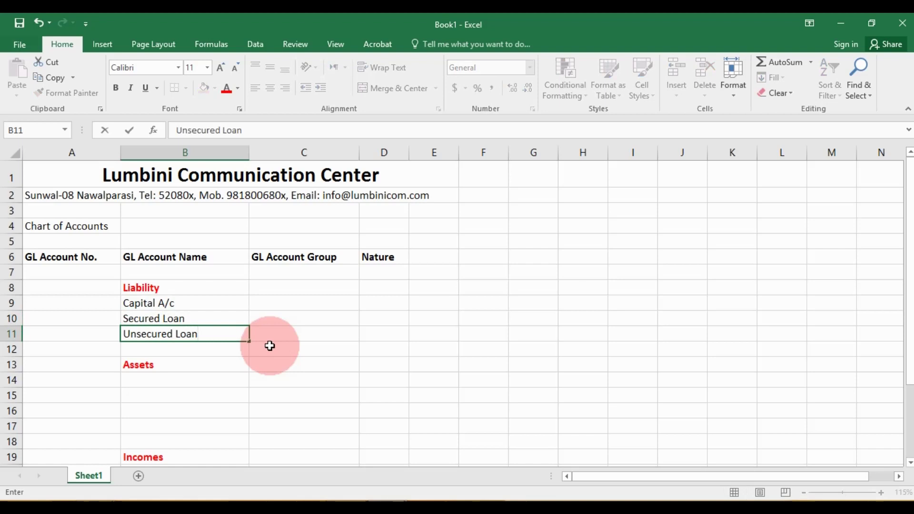
{"action": "key", "text": "Return"}
{"action": "type", "text": "Sundry Cred"}
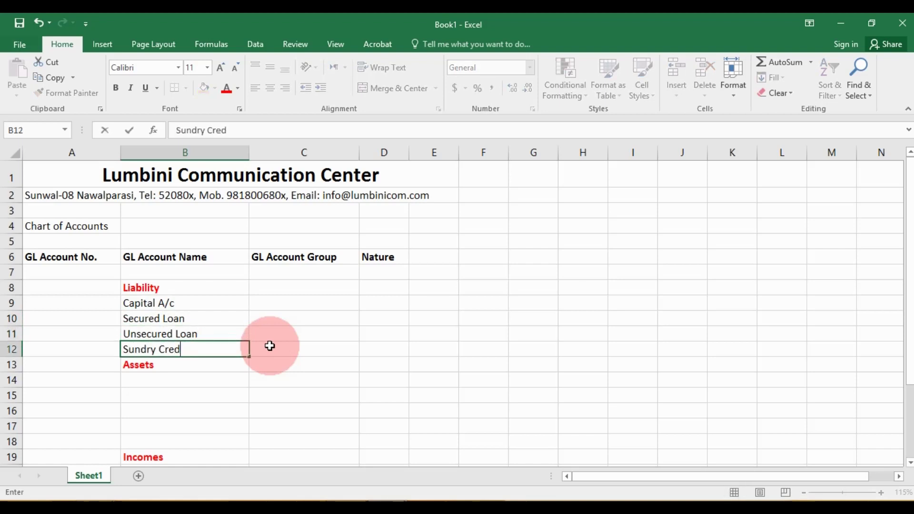
{"action": "type", "text": "itors"}
Step: Review the four liability account name cells B9 to B12
{"action": "left_click_drag", "start_coordinate": [200, 305], "coordinate": [211, 349]}
{"action": "left_click", "coordinate": [193, 309]}
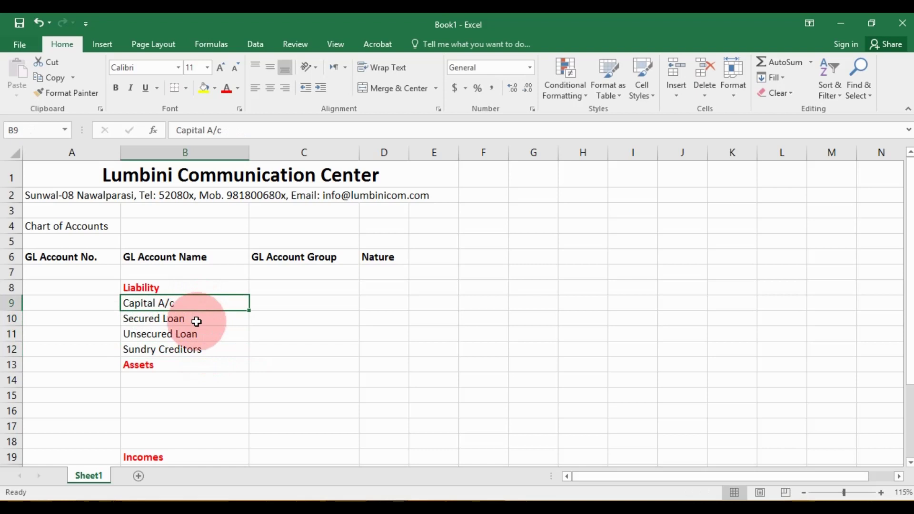
{"action": "left_click", "coordinate": [196, 321]}
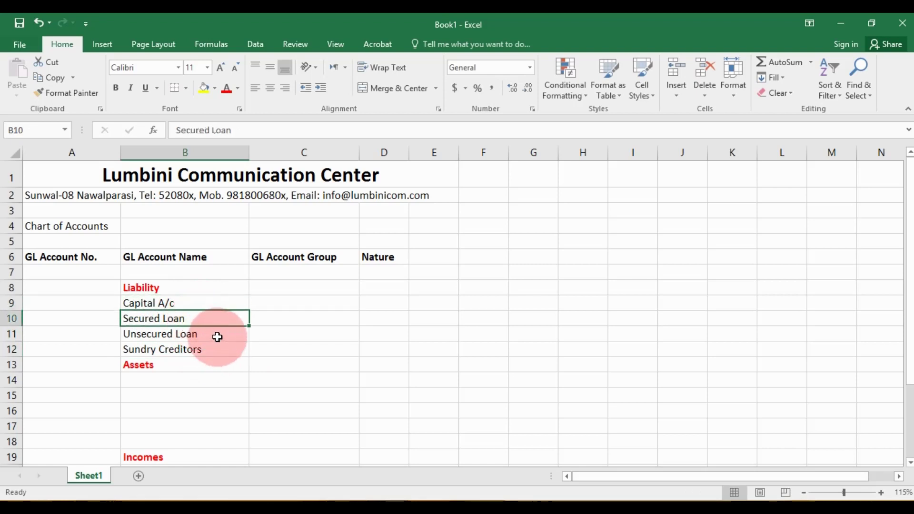
{"action": "left_click", "coordinate": [213, 331]}
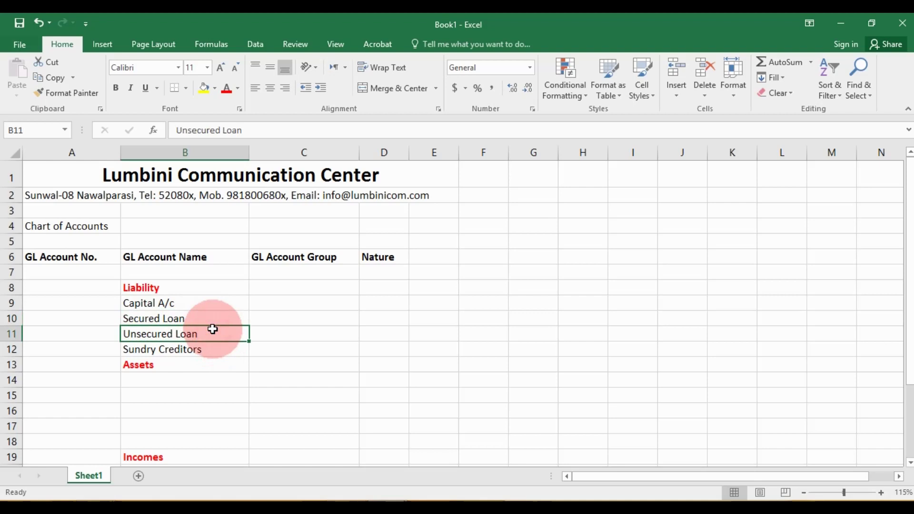
{"action": "left_click", "coordinate": [202, 350]}
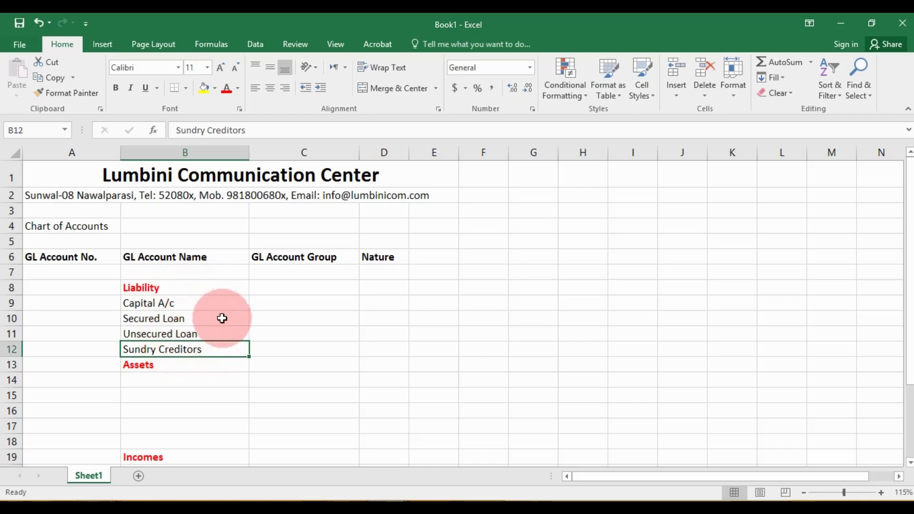
{"action": "left_click", "coordinate": [200, 302]}
Step: Fill C9:C12 with Capital, Loans Liability twice (fill-handle copy) and Current Liability
{"action": "left_click", "coordinate": [277, 296]}
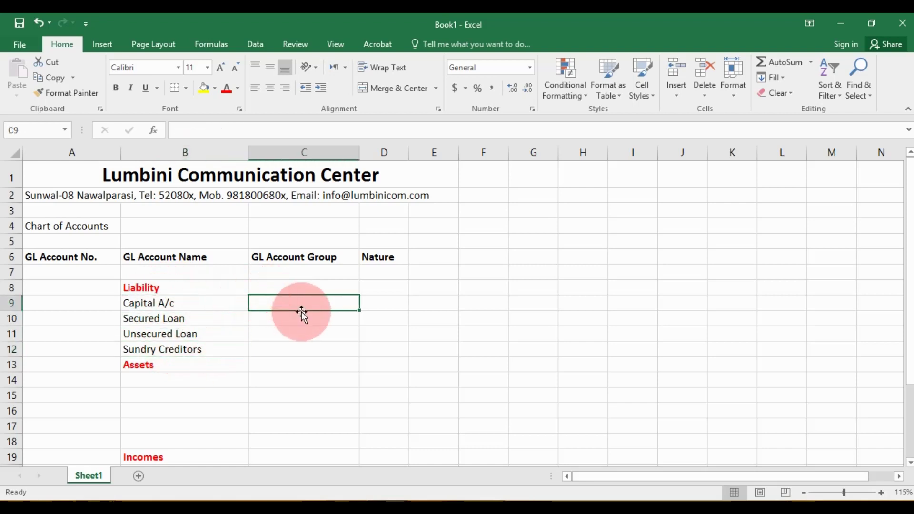
{"action": "type", "text": "Capital"}
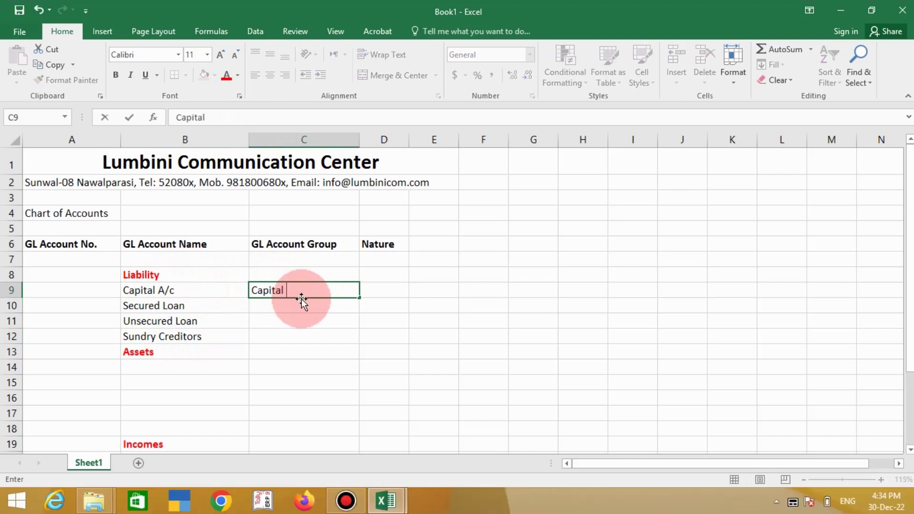
{"action": "left_click", "coordinate": [302, 299]}
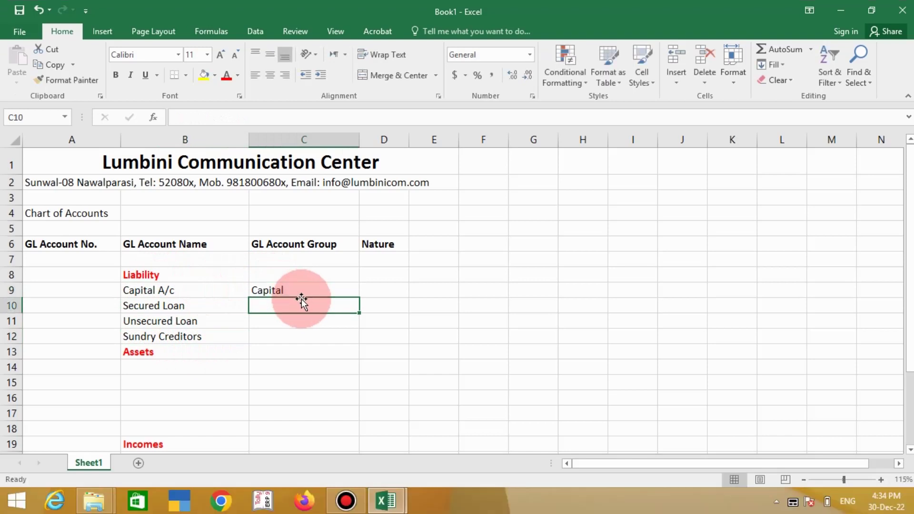
{"action": "type", "text": "Loans Liability"}
{"action": "key", "text": "Return"}
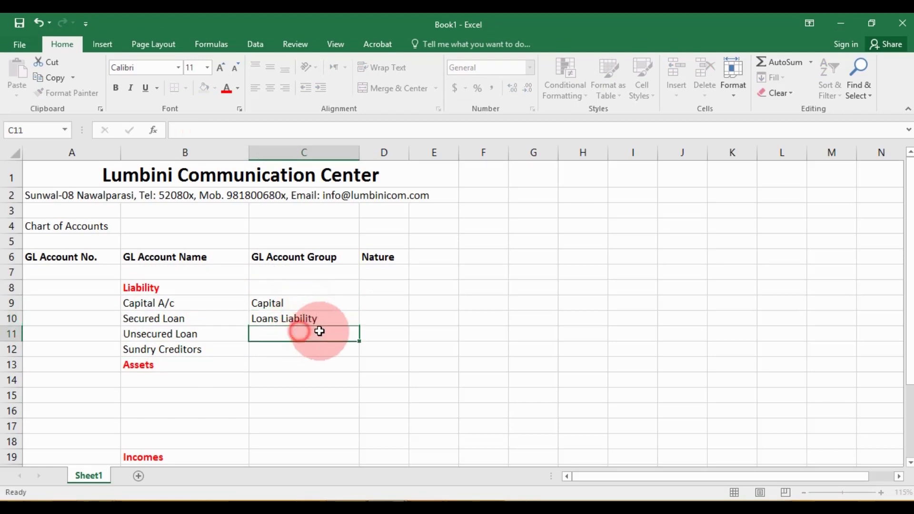
{"action": "left_click", "coordinate": [334, 319]}
{"action": "left_click_drag", "start_coordinate": [359, 326], "coordinate": [355, 336]}
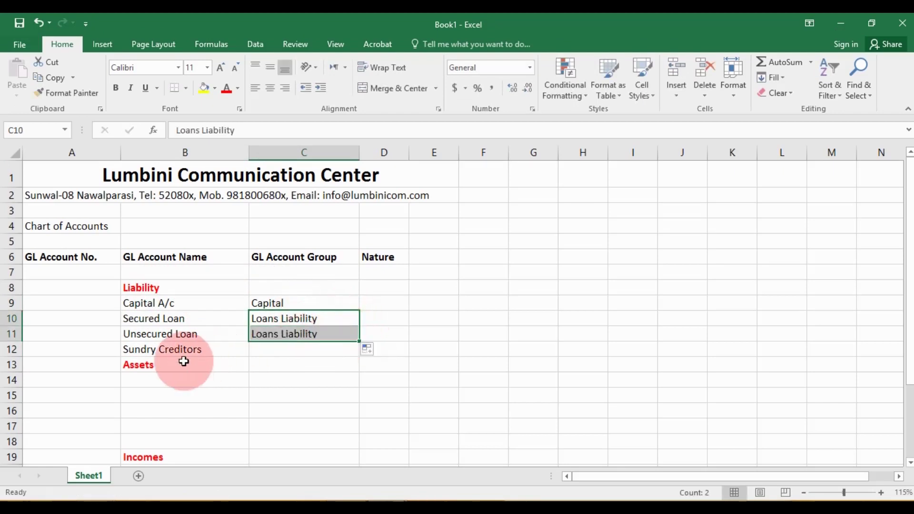
{"action": "left_click", "coordinate": [269, 352]}
{"action": "type", "text": "Capital"}
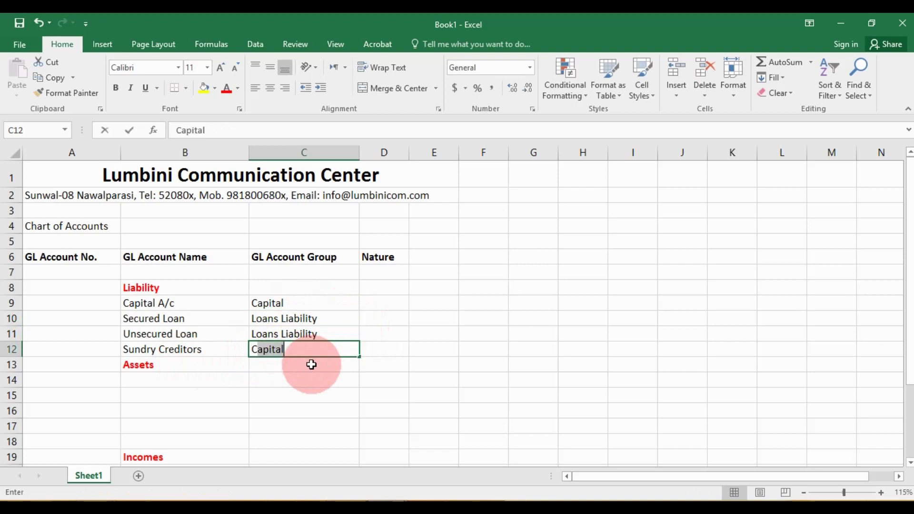
{"action": "type", "text": "urrent Liability"}
{"action": "left_click", "coordinate": [312, 364]}
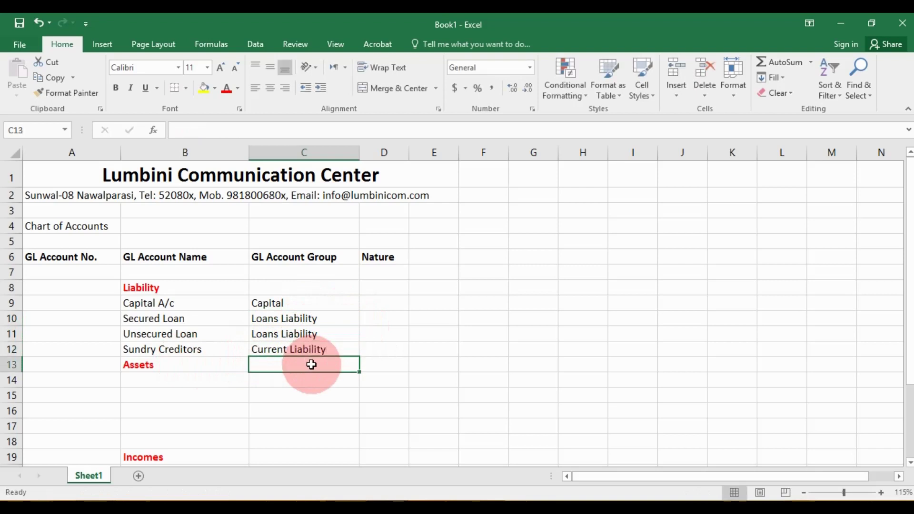
{"action": "scroll", "coordinate": [295, 369], "scroll_direction": "down", "scroll_amount": 1}
Step: Enter Cash A/c, Bank A/c, Computer, Furniture and Land & Building in B14:B18
{"action": "left_click", "coordinate": [166, 322]}
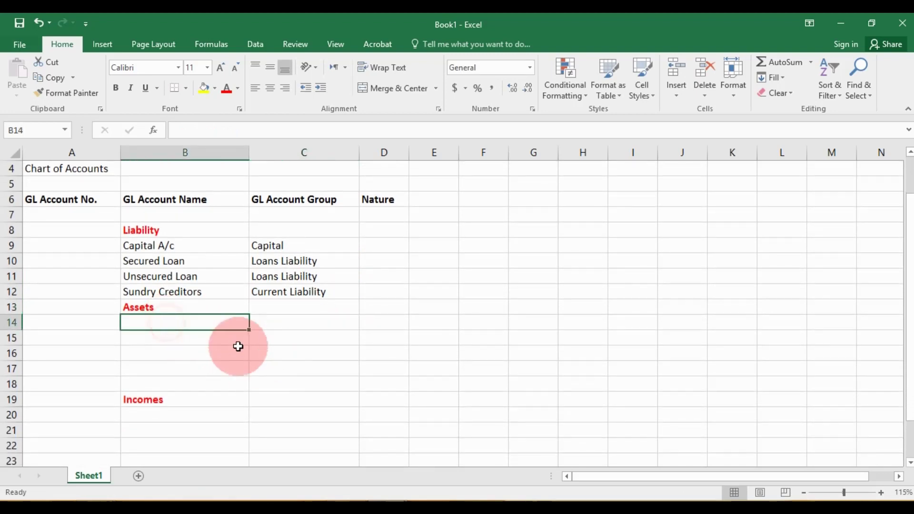
{"action": "type", "text": "Capital A/c"}
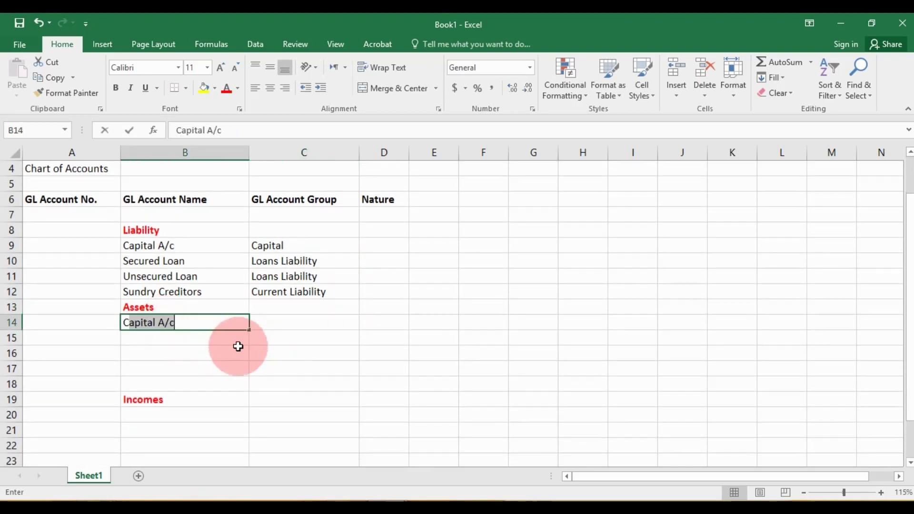
{"action": "type", "text": "sh A/c"}
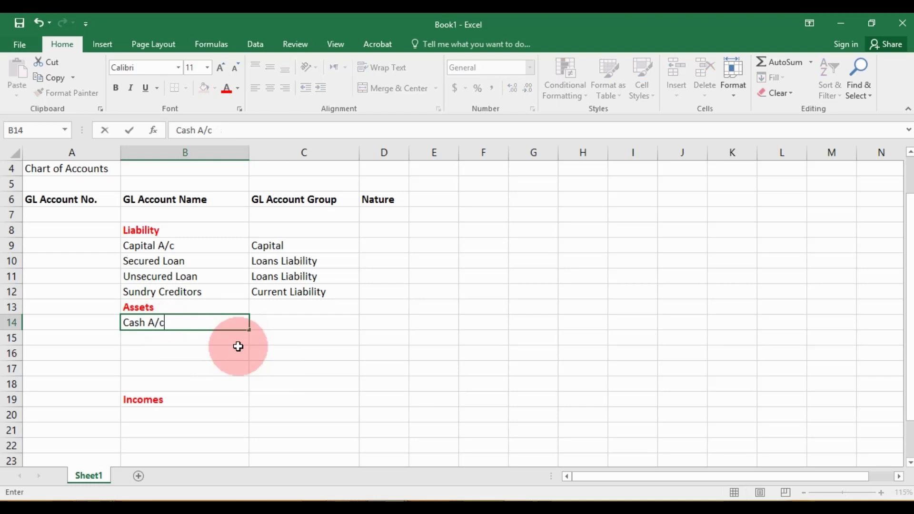
{"action": "key", "text": "Return"}
{"action": "type", "text": "Bank A/c"}
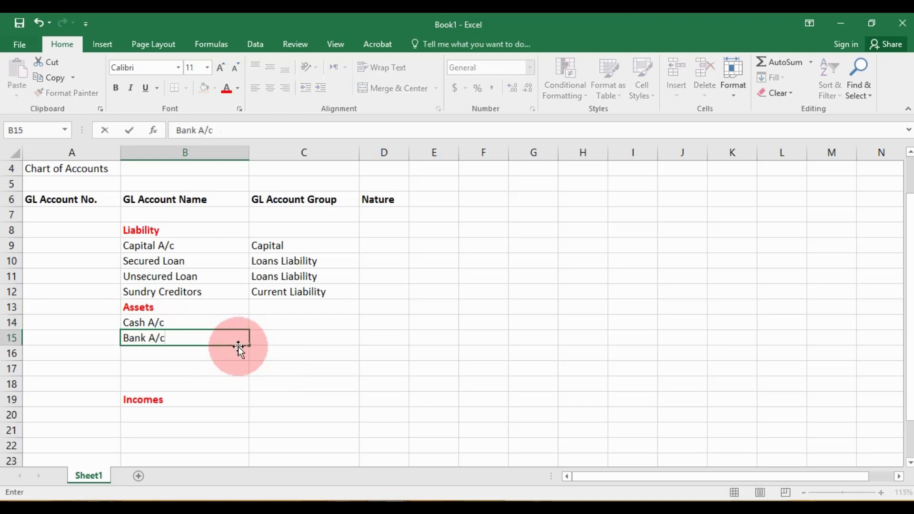
{"action": "key", "text": "Return"}
{"action": "type", "text": "Compute"}
{"action": "type", "text": "r"}
{"action": "key", "text": "Return"}
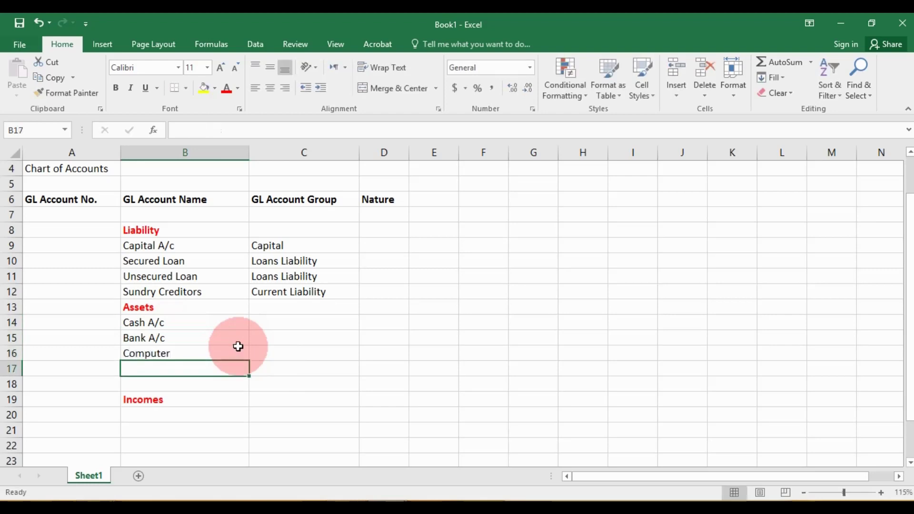
{"action": "type", "text": "Furniture"}
{"action": "key", "text": "Return"}
{"action": "type", "text": "L"}
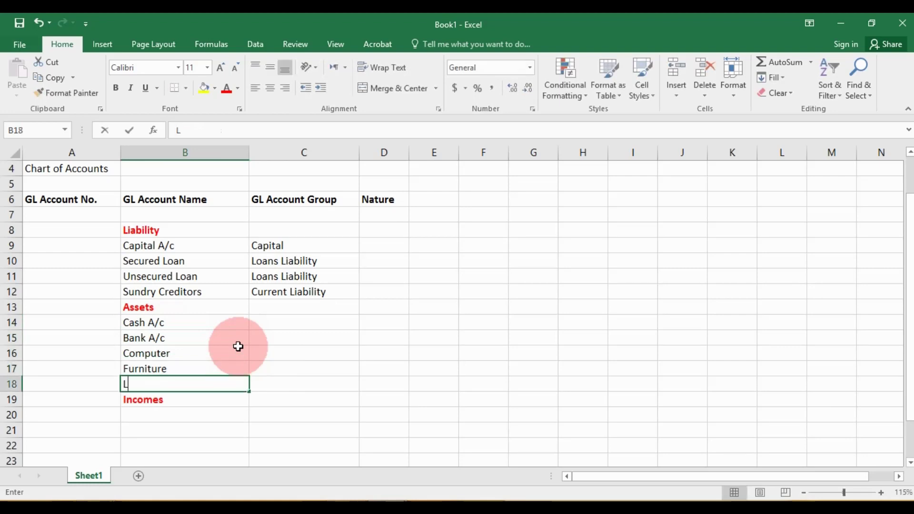
{"action": "type", "text": "and & B"}
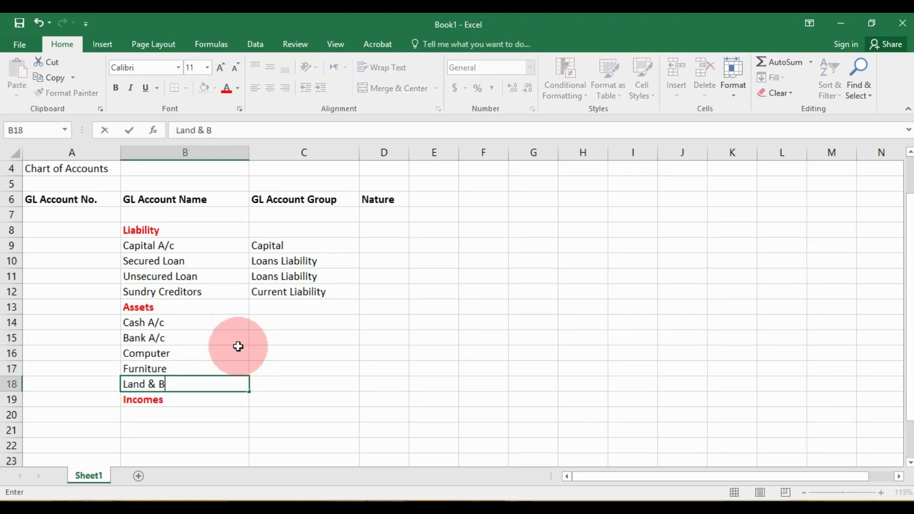
{"action": "type", "text": "uilding"}
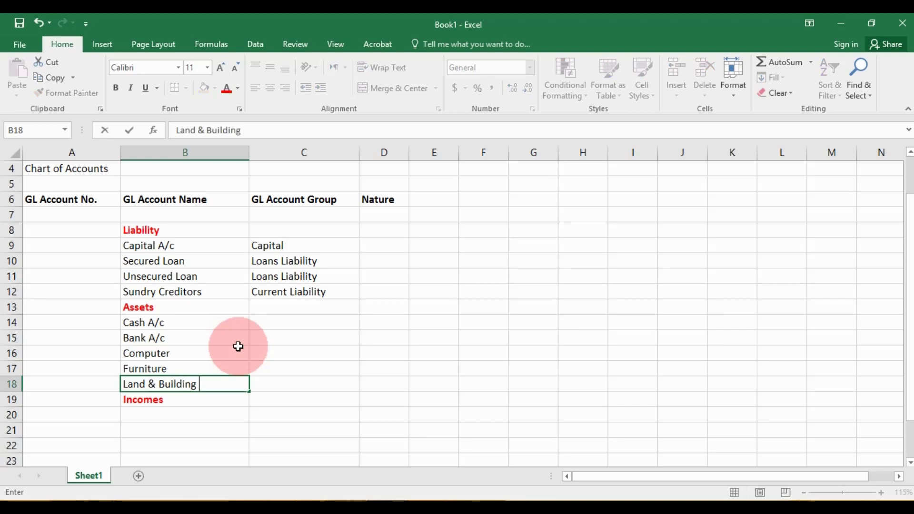
Step: Fill C14:C18 with Current Assets twice and Fixed Assets three times using AutoComplete
{"action": "left_click", "coordinate": [286, 324]}
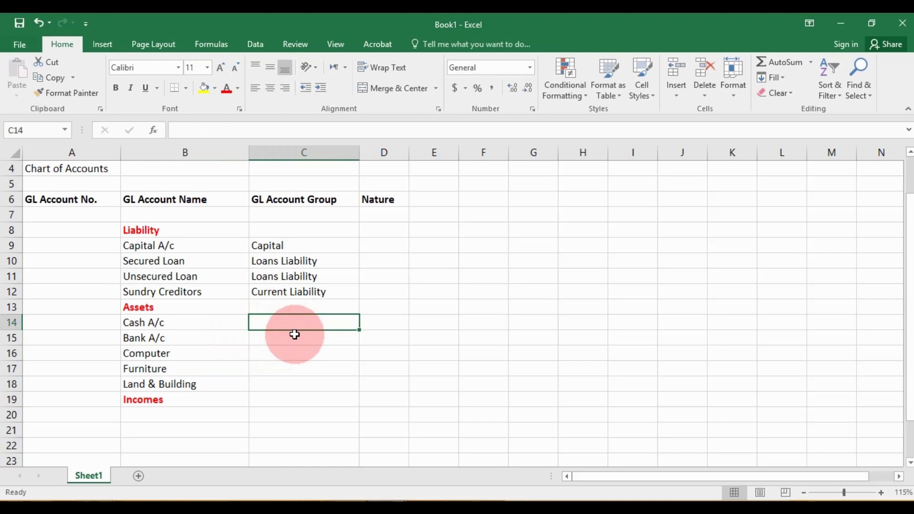
{"action": "type", "text": "Current Assets"}
{"action": "key", "text": "Return"}
{"action": "type", "text": "Curr"}
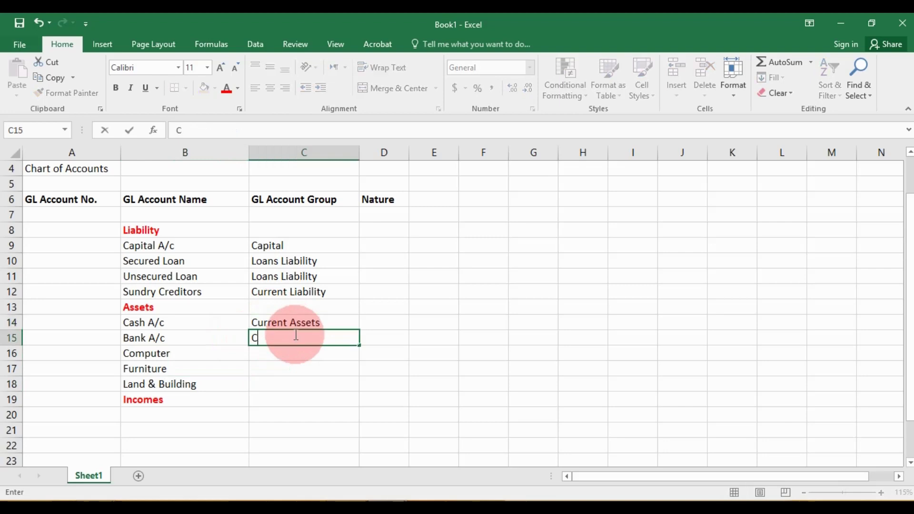
{"action": "type", "text": "ent Assets"}
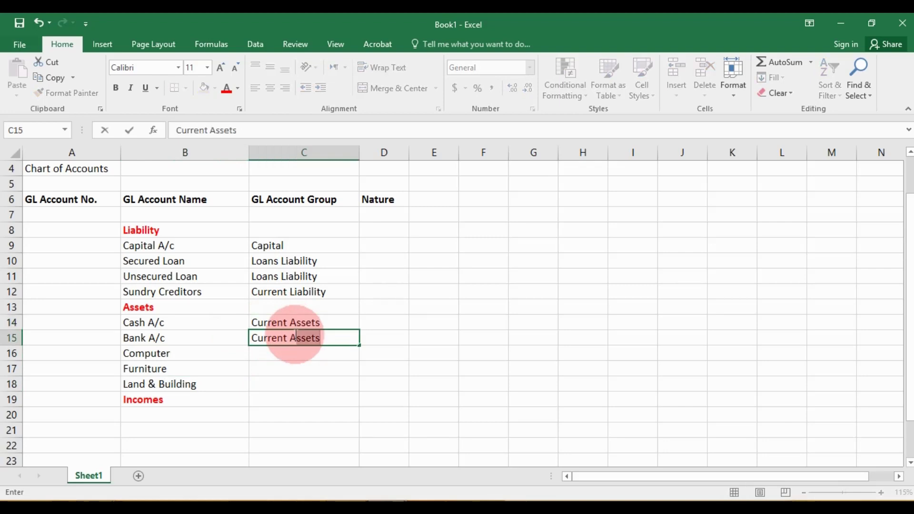
{"action": "key", "text": "Return"}
{"action": "type", "text": "Fixed Assets"}
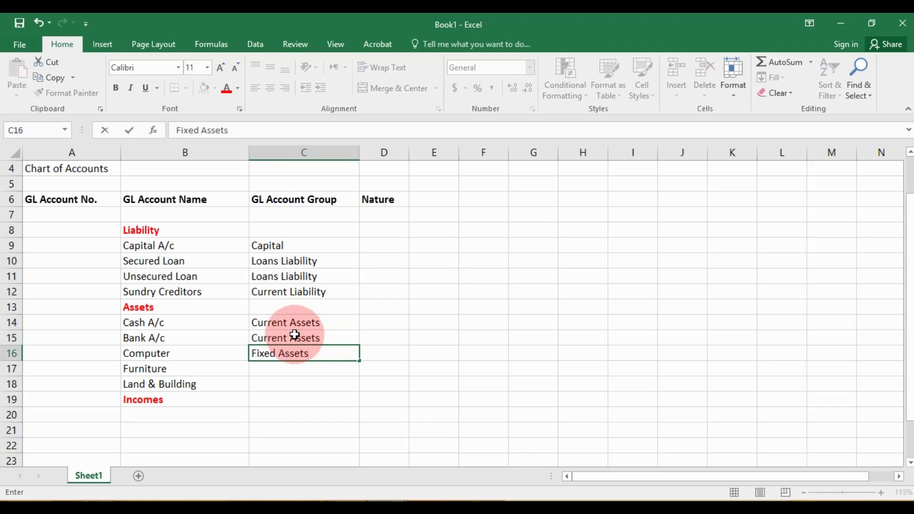
{"action": "key", "text": "Return"}
{"action": "type", "text": "f"}
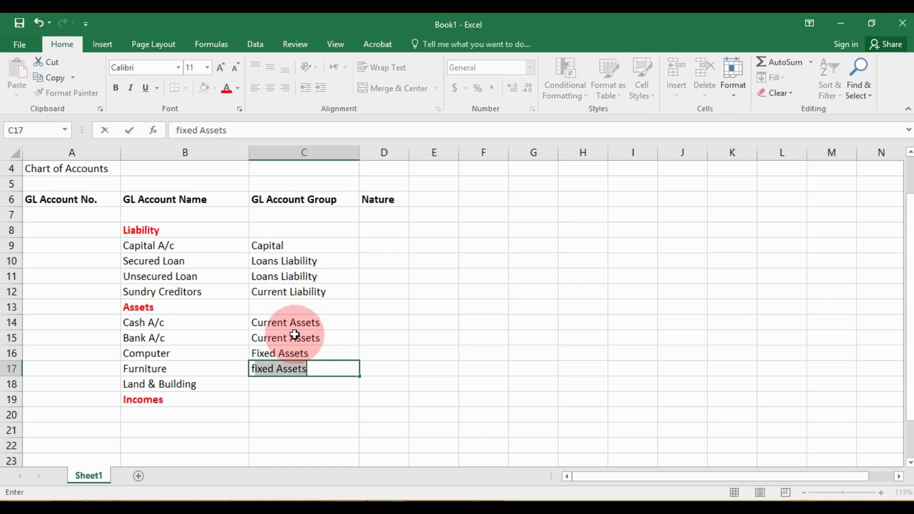
{"action": "key", "text": "Return"}
{"action": "type", "text": "f"}
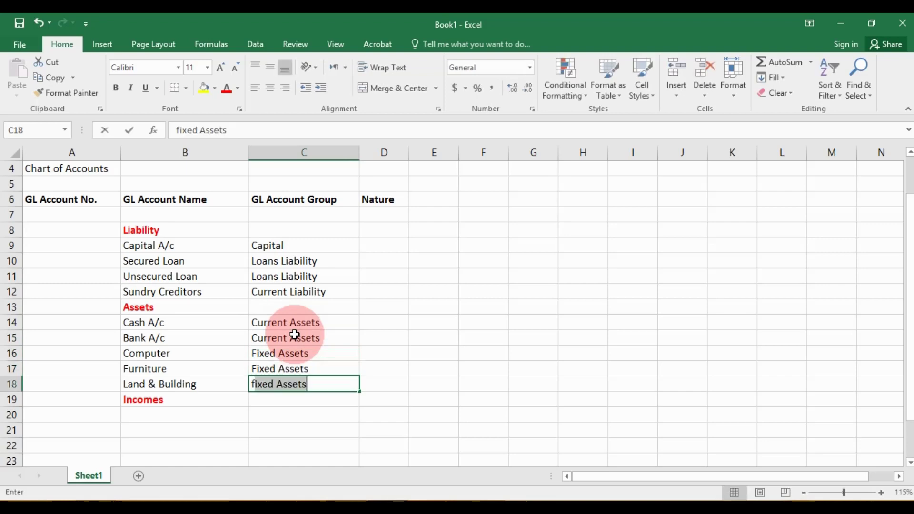
{"action": "key", "text": "Return"}
{"action": "scroll", "coordinate": [267, 334], "scroll_direction": "down", "scroll_amount": 1}
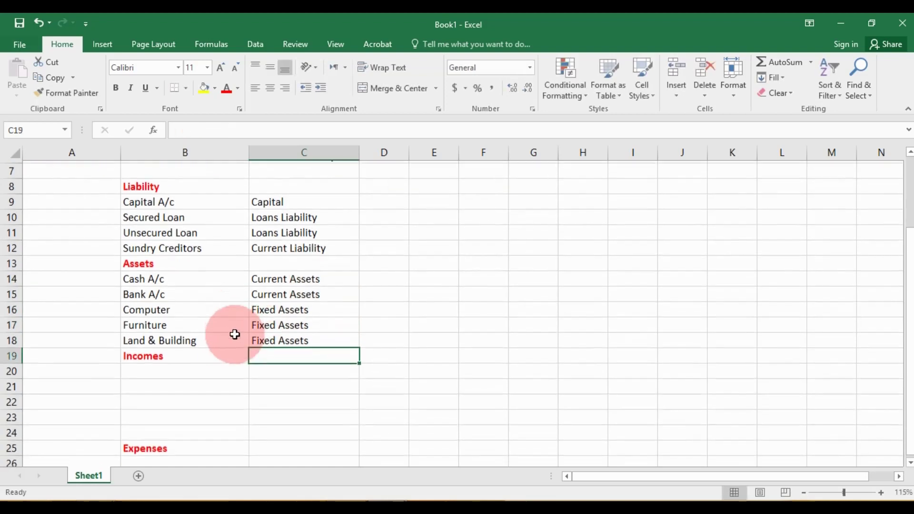
Step: Enter Sales A/c, Service Revenue, Commission Received and Interest Eearned down column B from B20
{"action": "left_click", "coordinate": [186, 371]}
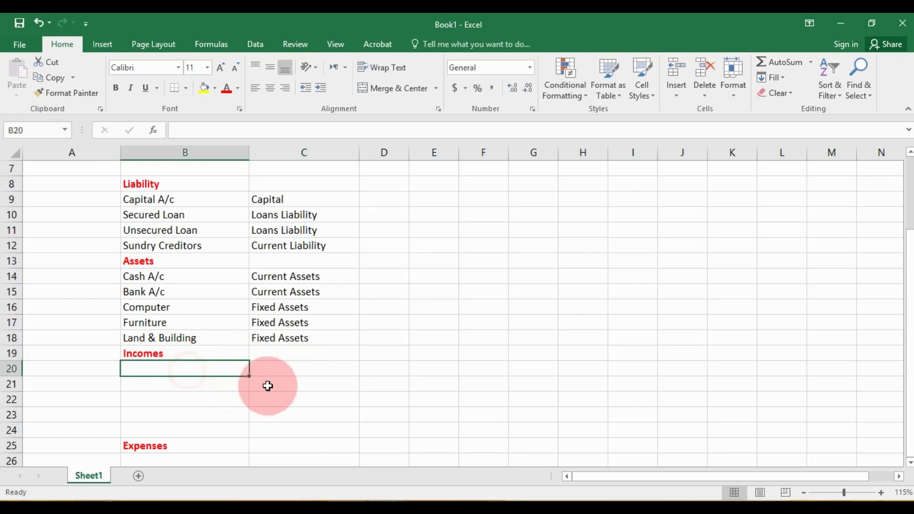
{"action": "type", "text": "Sales"}
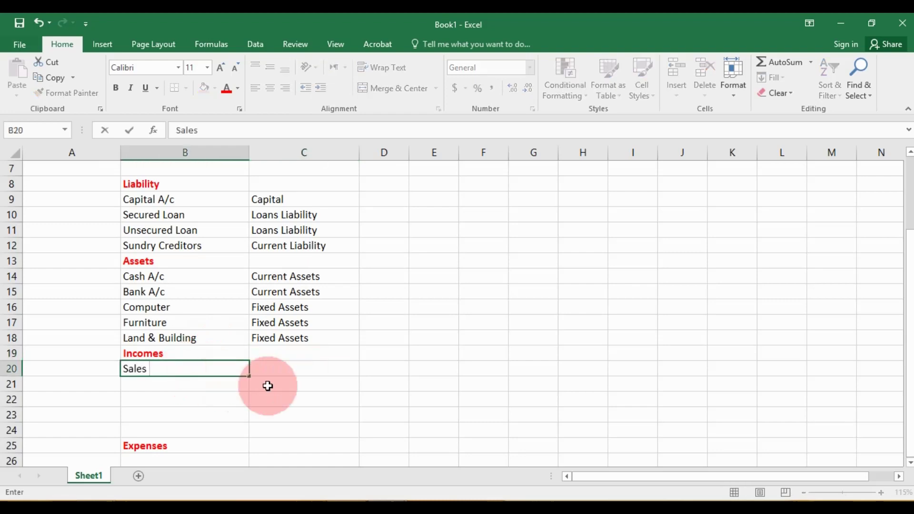
{"action": "type", "text": " A"}
{"action": "type", "text": "/c"}
{"action": "key", "text": "Return"}
{"action": "type", "text": "Service "}
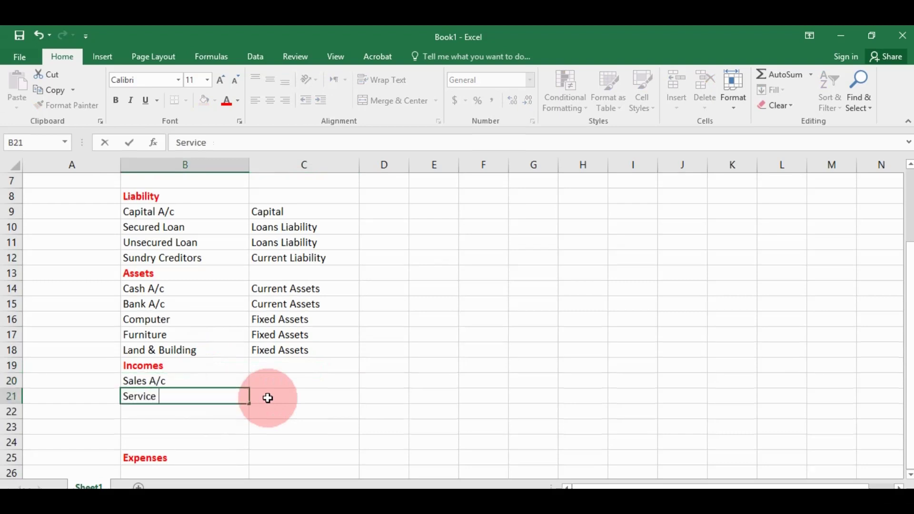
{"action": "type", "text": "Revenue"}
{"action": "key", "text": "Return"}
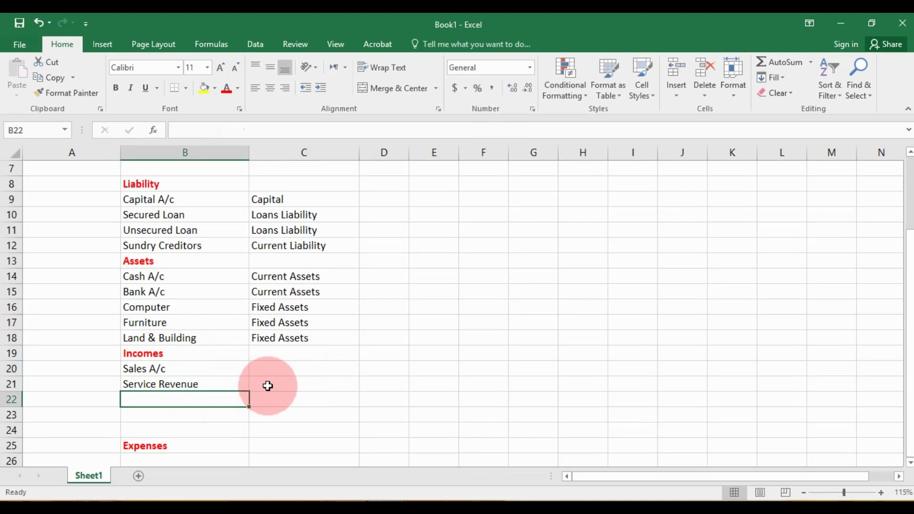
{"action": "type", "text": "Commission Received"}
{"action": "key", "text": "Return"}
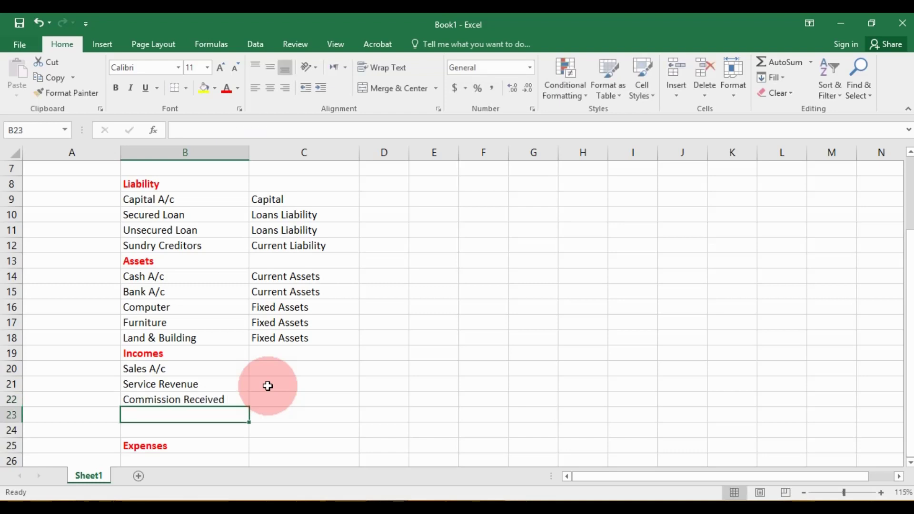
{"action": "type", "text": "Interest Ee"}
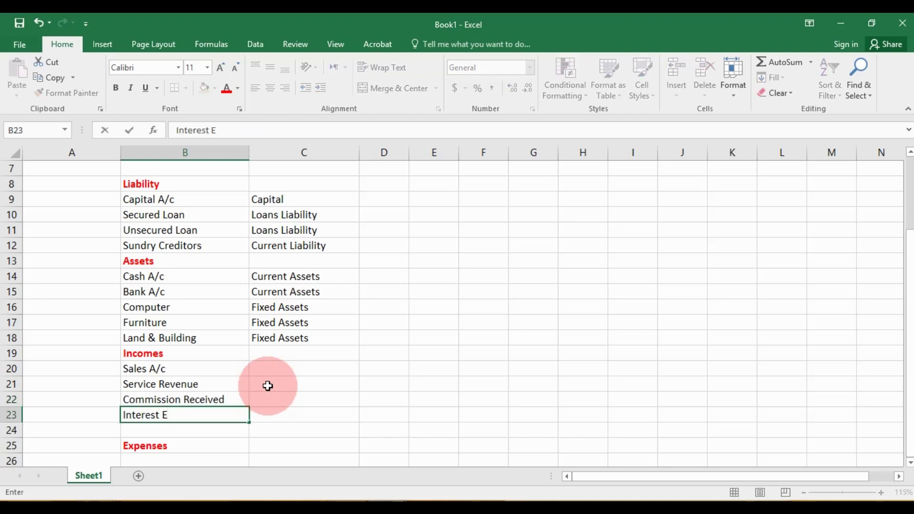
{"action": "type", "text": "arned"}
{"action": "left_click", "coordinate": [209, 369]}
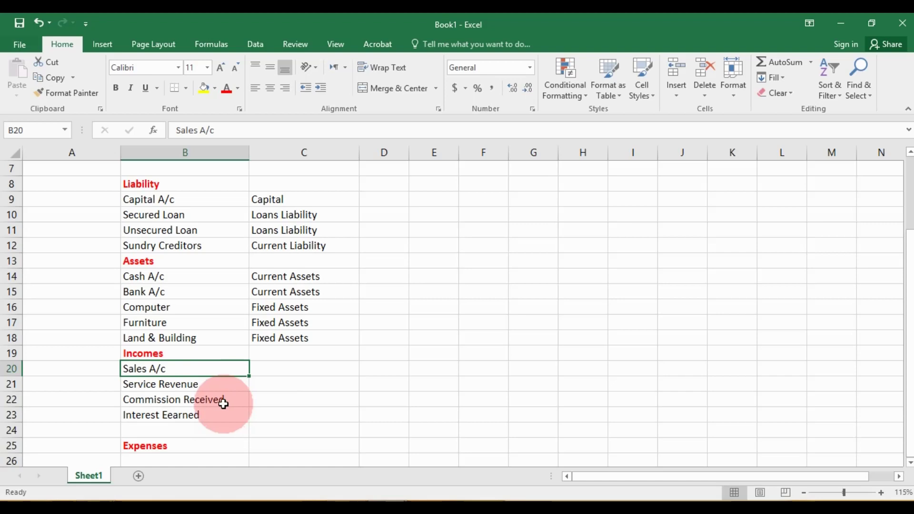
{"action": "left_click", "coordinate": [180, 431]}
{"action": "left_click", "coordinate": [167, 384]}
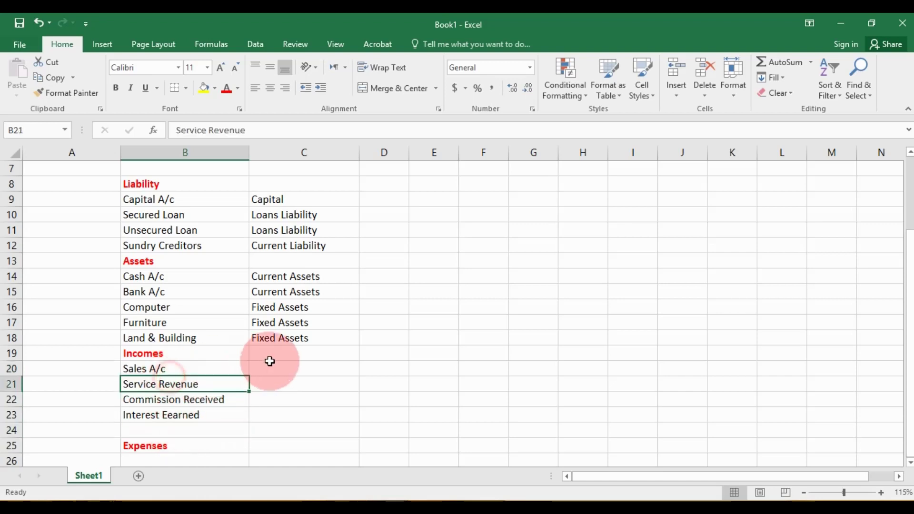
Step: Group Sales A/c and Service Revenue as Direct Incomes, Commission Received and Interest Eearned as Indirect Incomes
{"action": "left_click", "coordinate": [272, 368]}
{"action": "type", "text": "Direct Incomes"}
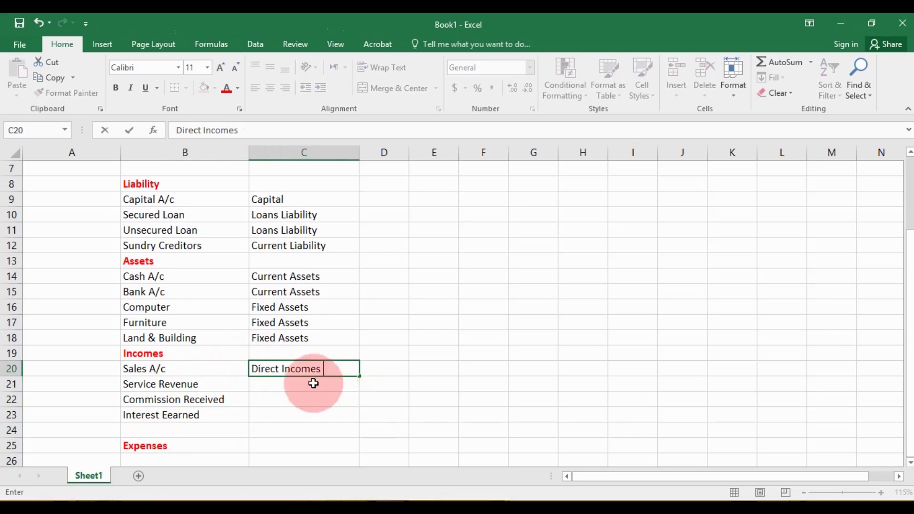
{"action": "left_click", "coordinate": [312, 383]}
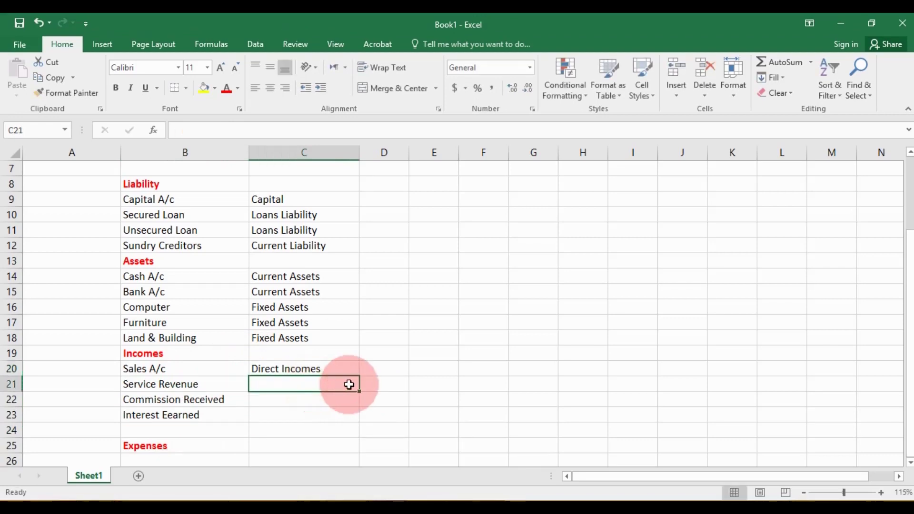
{"action": "type", "text": "Direct Incomes"}
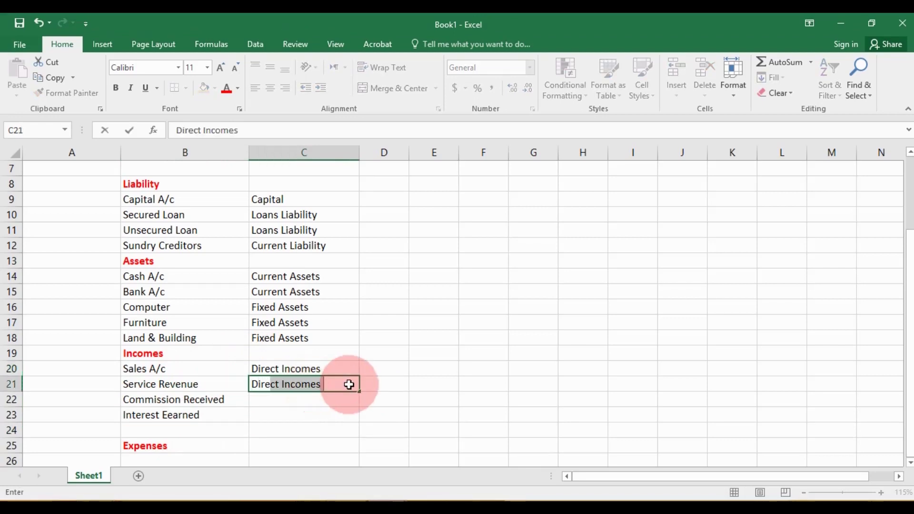
{"action": "key", "text": "Return"}
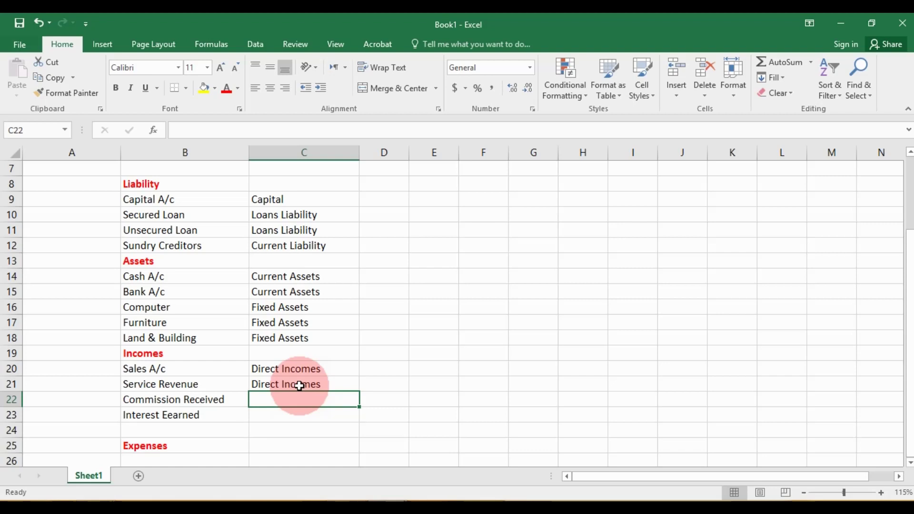
{"action": "scroll", "coordinate": [299, 386], "scroll_direction": "down", "scroll_amount": 1}
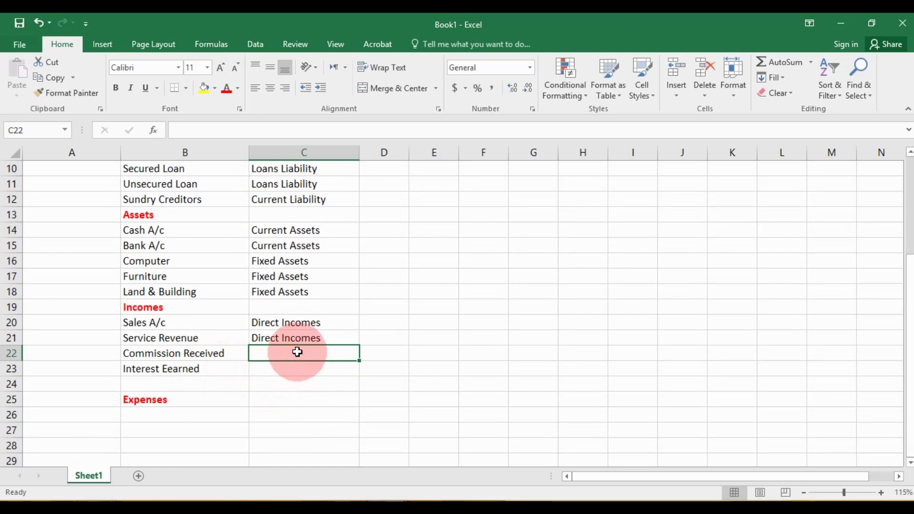
{"action": "type", "text": "Indirect Incomes"}
{"action": "key", "text": "Return"}
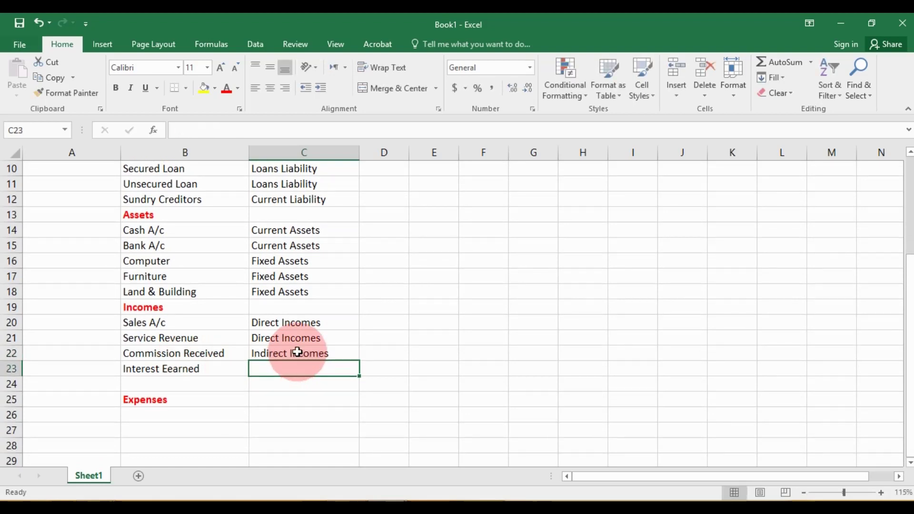
{"action": "type", "text": "Ind"}
{"action": "key", "text": "Return"}
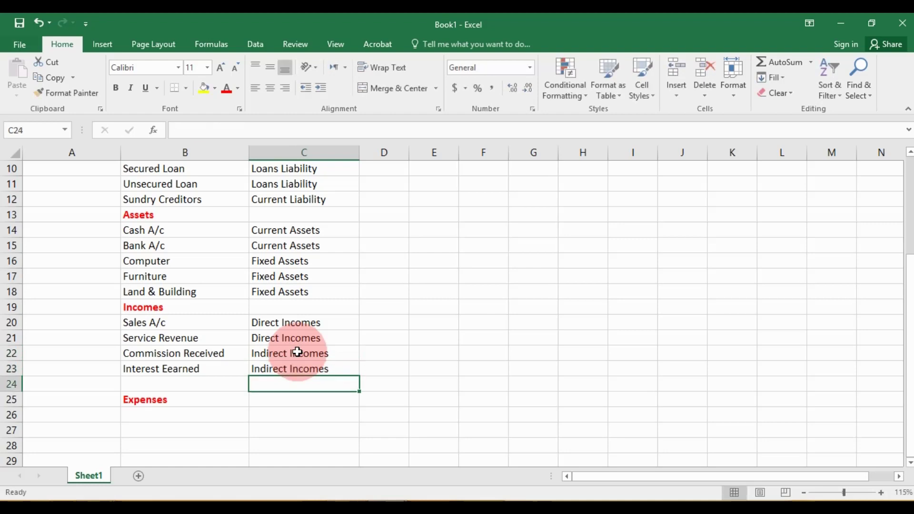
{"action": "scroll", "coordinate": [286, 362], "scroll_direction": "down", "scroll_amount": 2}
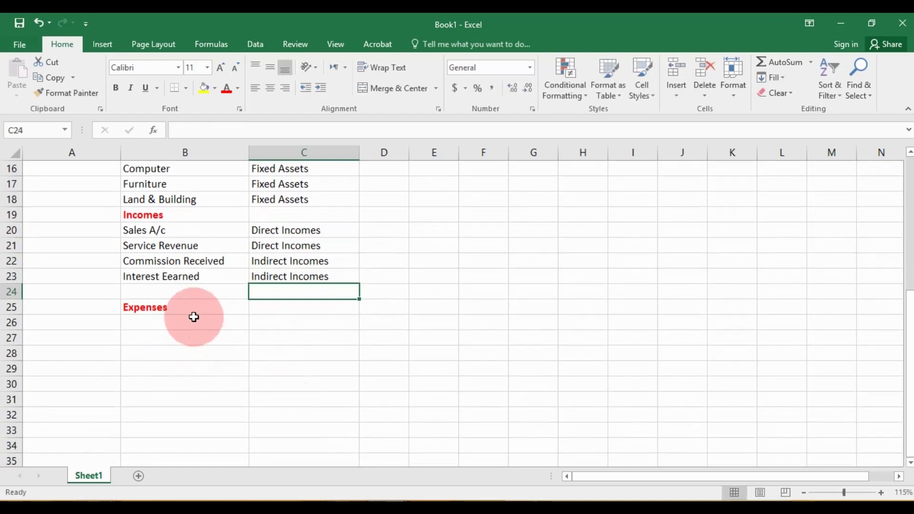
Step: Enter Purchase A/c, Salary A/c and Electricity Expenese from B26, replacing a mistyped first entry
{"action": "left_click", "coordinate": [195, 323]}
{"action": "type", "text": "Purchase Exp"}
{"action": "key", "text": "Escape"}
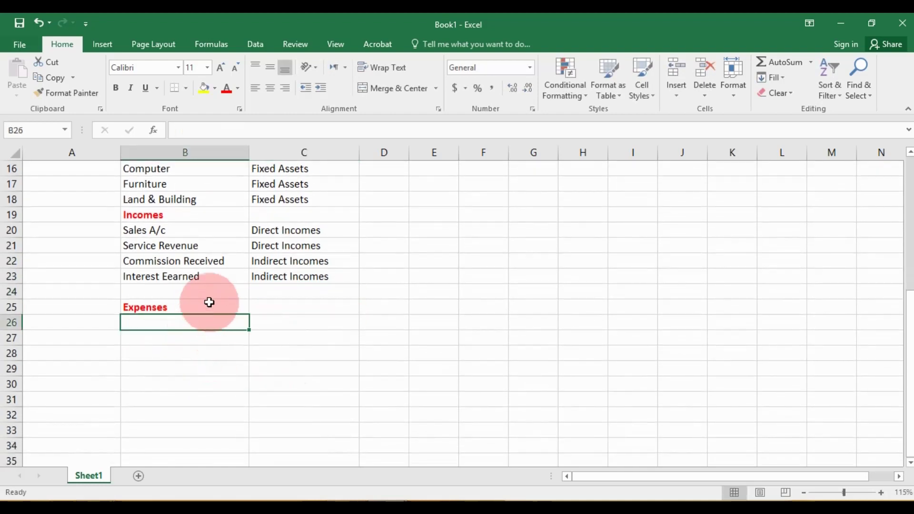
{"action": "left_click", "coordinate": [177, 343]}
{"action": "left_click", "coordinate": [179, 323]}
{"action": "type", "text": "Purchase A/c"}
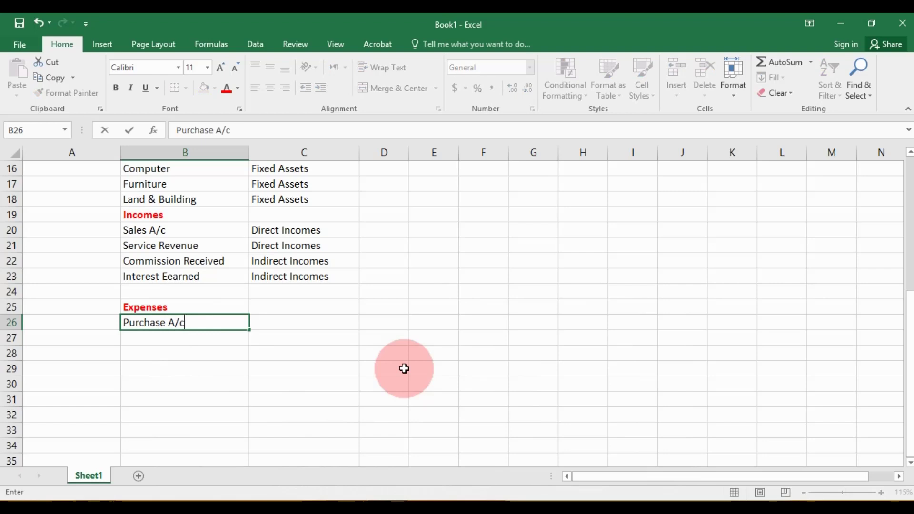
{"action": "key", "text": "Return"}
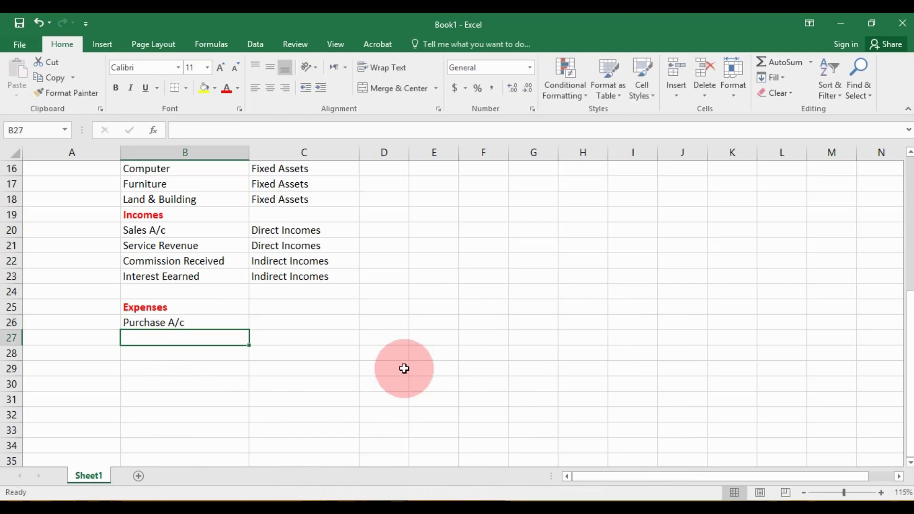
{"action": "type", "text": "Salary A/c"}
{"action": "key", "text": "Return"}
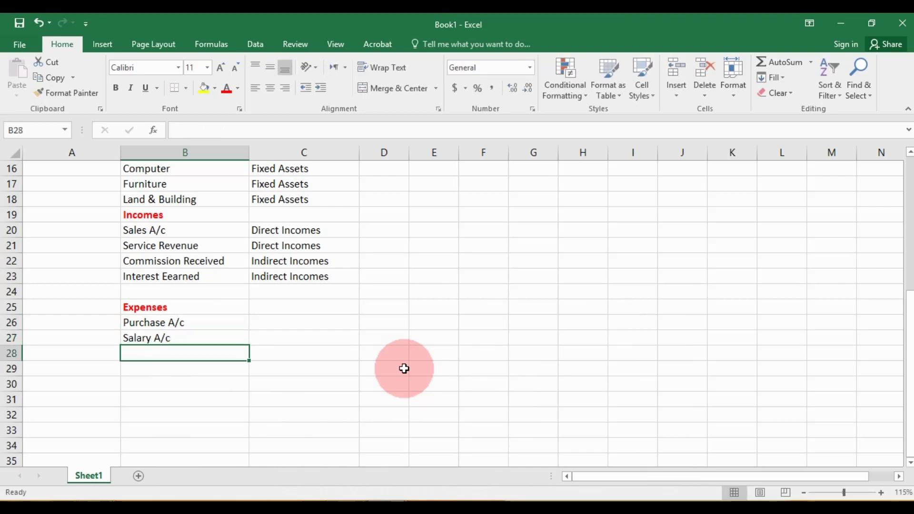
{"action": "type", "text": "Ele"}
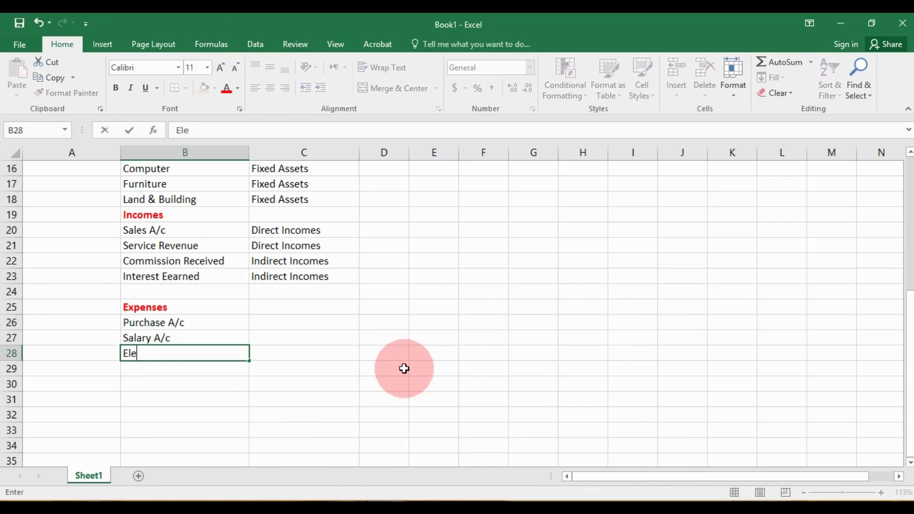
{"action": "type", "text": "ctricity Expenese"}
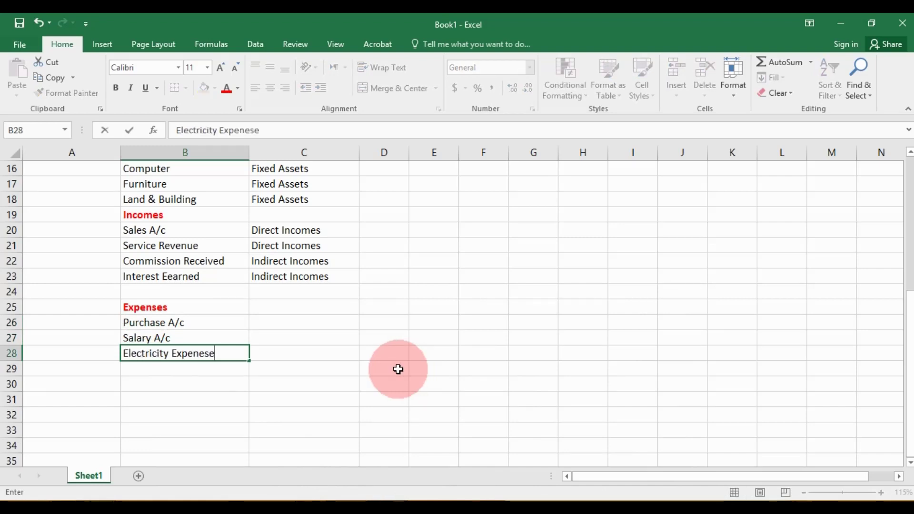
{"action": "left_click", "coordinate": [206, 369]}
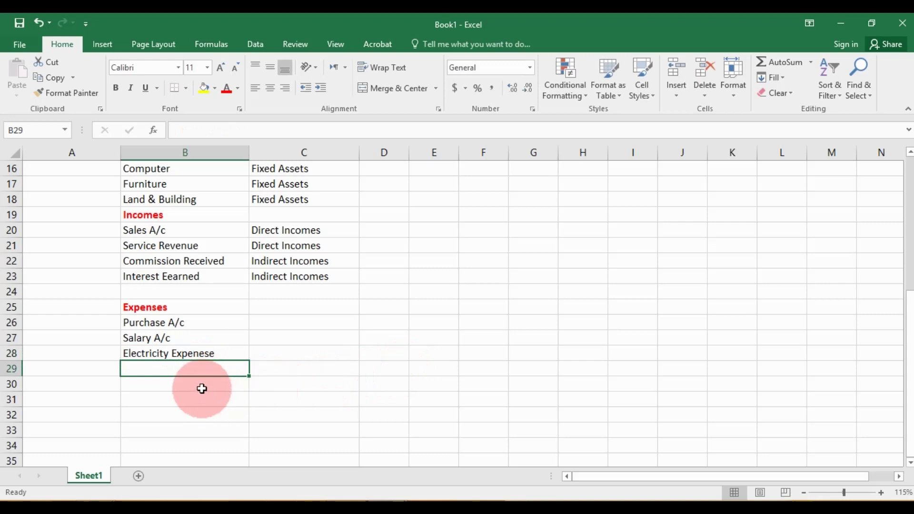
{"action": "scroll", "coordinate": [199, 361], "scroll_direction": "up", "scroll_amount": 1}
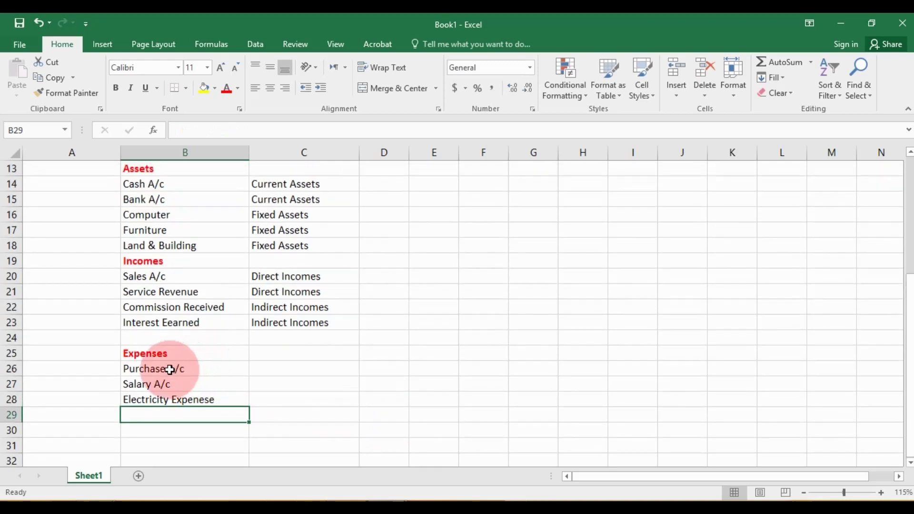
Step: Enter Direct Expenses for Purchase A/c and Indirect Expenses for Salary A/c and Electricity Expenese
{"action": "left_click", "coordinate": [169, 370]}
{"action": "left_click", "coordinate": [293, 368]}
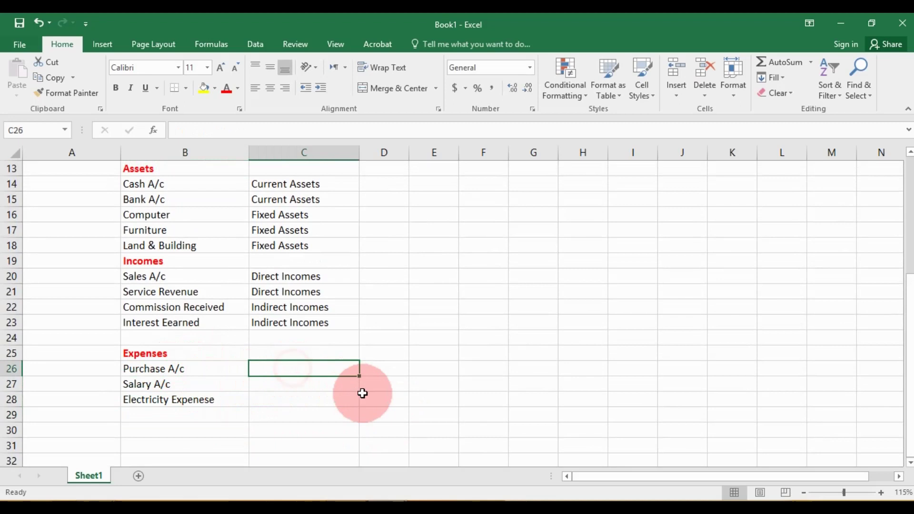
{"action": "type", "text": "Direct Expense"}
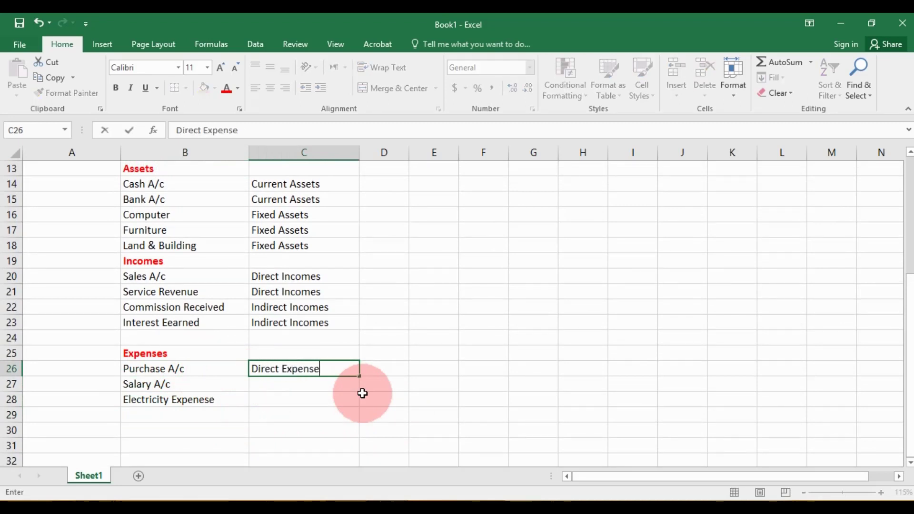
{"action": "type", "text": "s"}
{"action": "key", "text": "Return"}
{"action": "type", "text": "Indirect Expenses"}
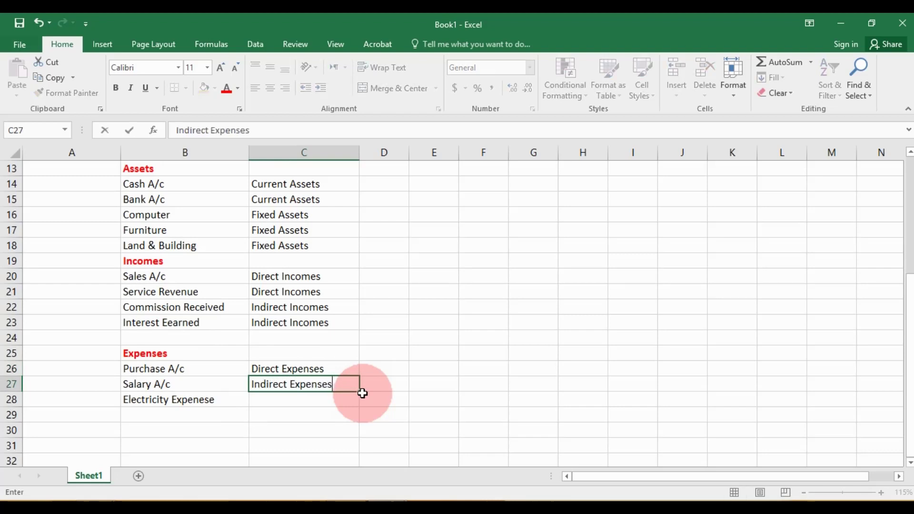
{"action": "key", "text": "Return"}
{"action": "type", "text": "Indirect Expenses"}
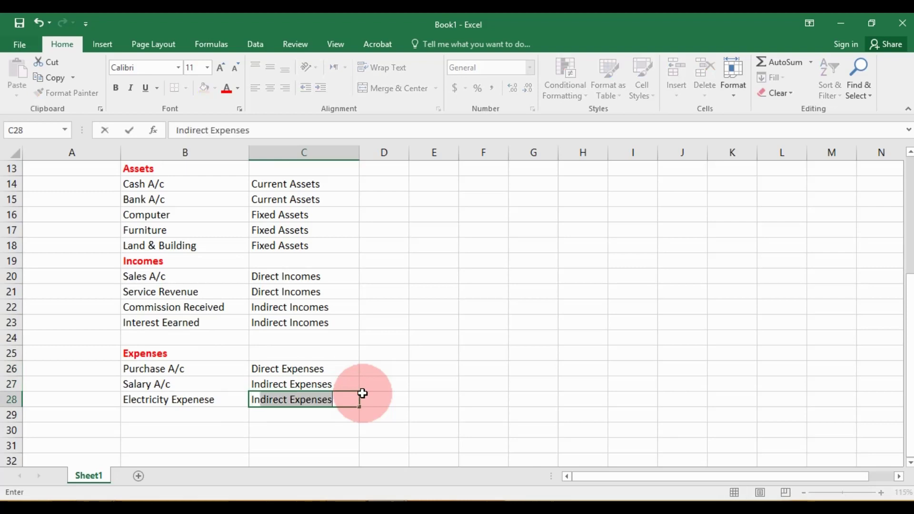
{"action": "key", "text": "Return"}
{"action": "scroll", "coordinate": [362, 393], "scroll_direction": "up", "scroll_amount": 1}
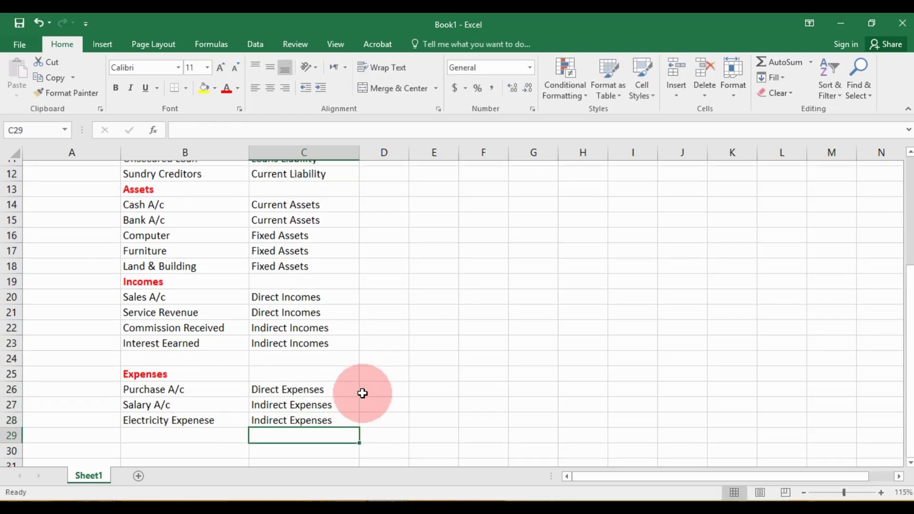
{"action": "scroll", "coordinate": [355, 341], "scroll_direction": "up", "scroll_amount": 1}
{"action": "scroll", "coordinate": [355, 341], "scroll_direction": "up", "scroll_amount": 2}
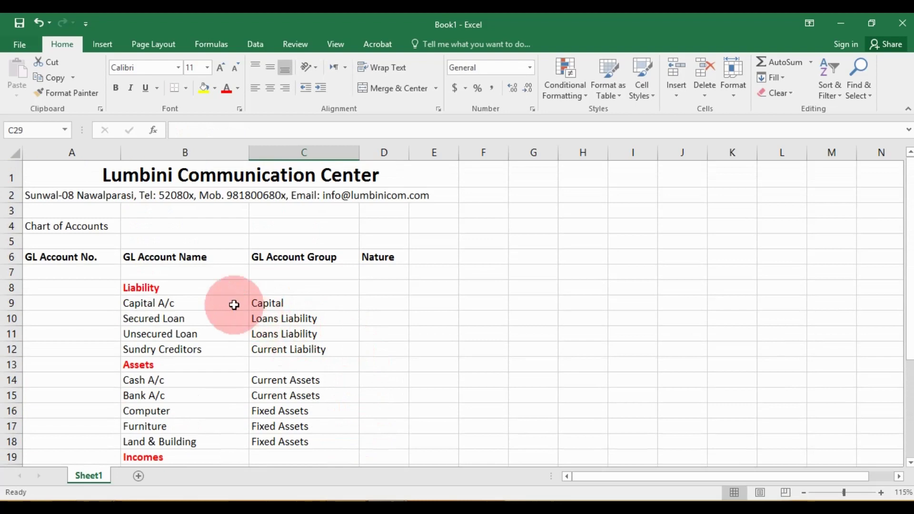
Step: Freeze the panes above row 7 so rows 1–6 stay in view
{"action": "left_click", "coordinate": [44, 258]}
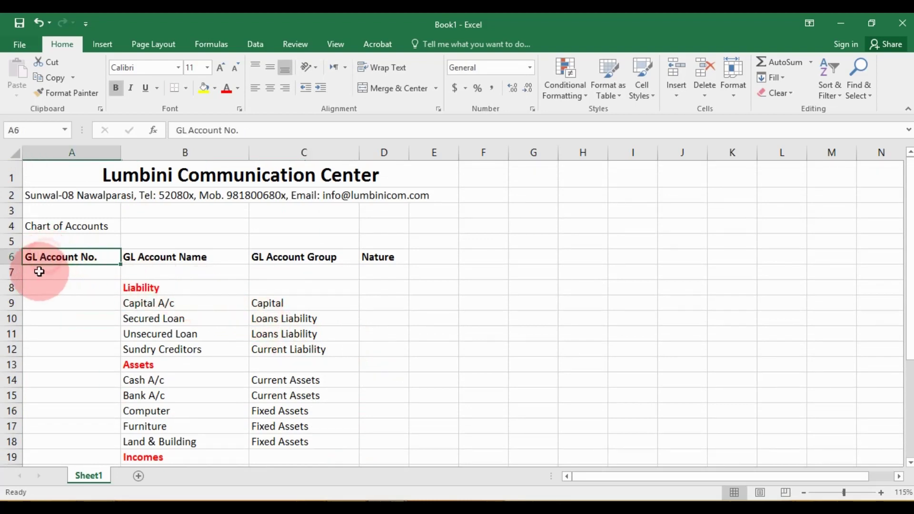
{"action": "left_click", "coordinate": [11, 272]}
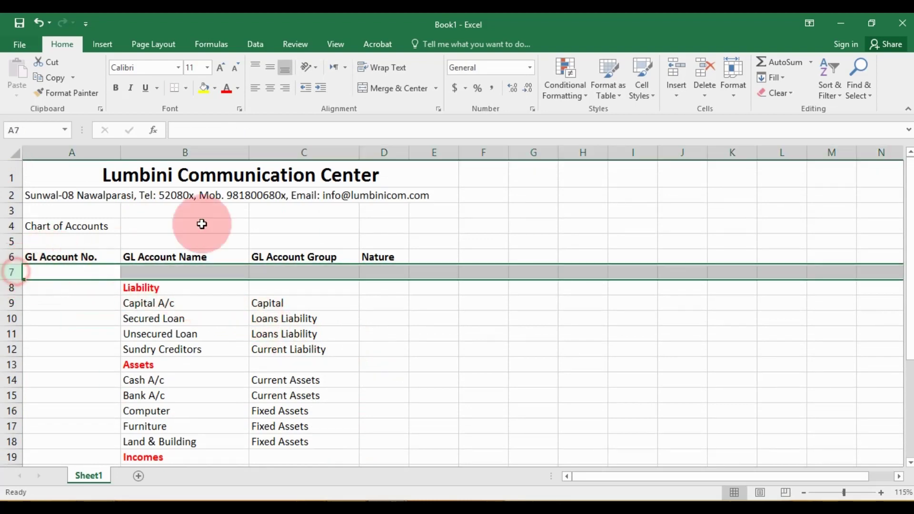
{"action": "left_click", "coordinate": [335, 44]}
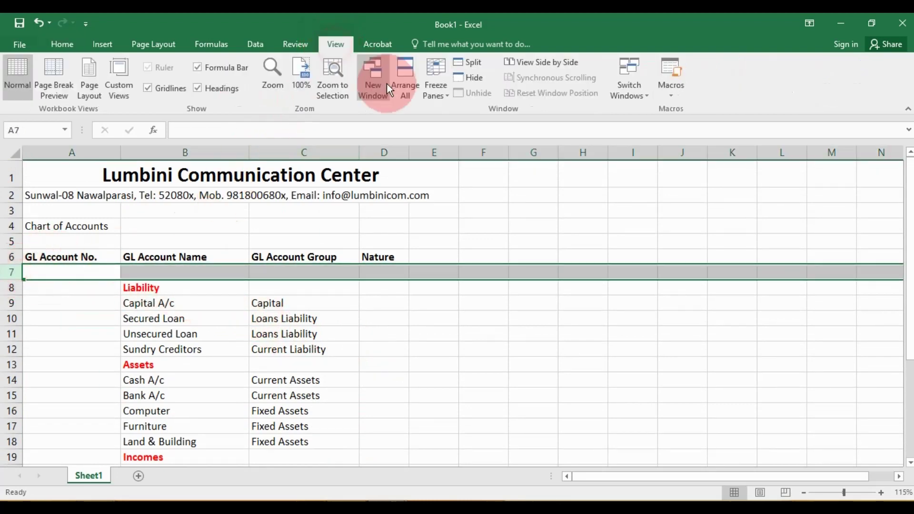
{"action": "left_click", "coordinate": [434, 102]}
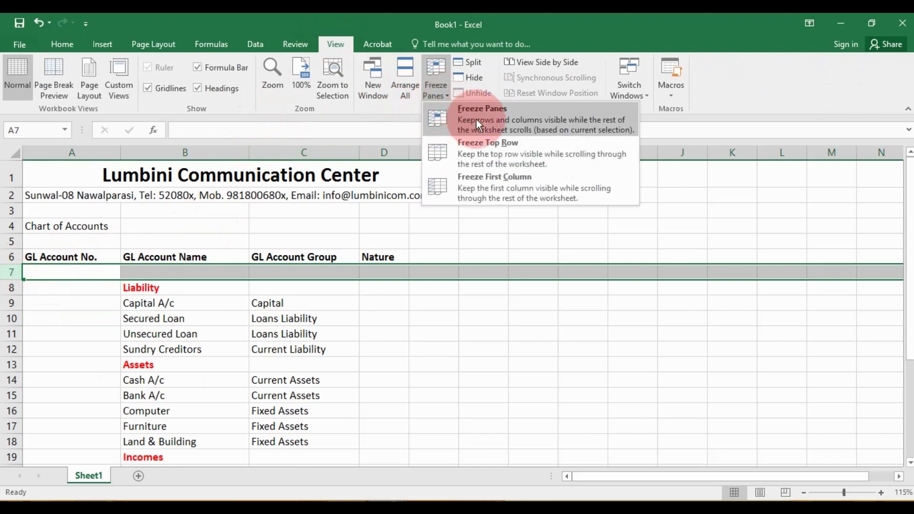
{"action": "left_click", "coordinate": [477, 121]}
Step: Select the four headings from GL Account No. to Nature in A6:D6
{"action": "left_click", "coordinate": [531, 301]}
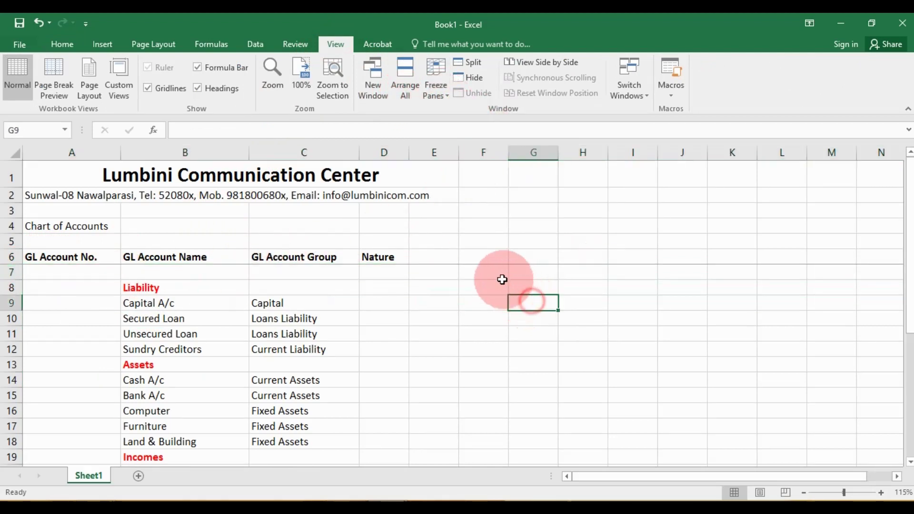
{"action": "left_click", "coordinate": [70, 256]}
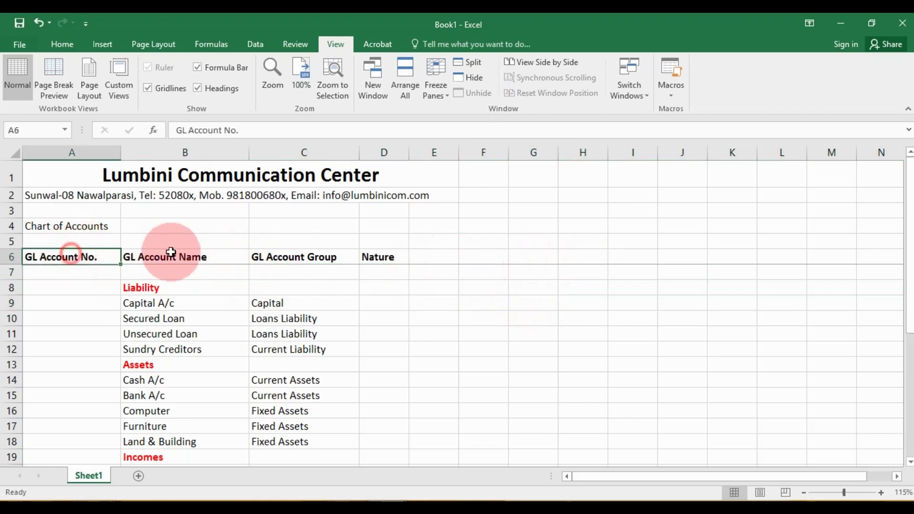
{"action": "left_click_drag", "start_coordinate": [171, 252], "coordinate": [374, 259]}
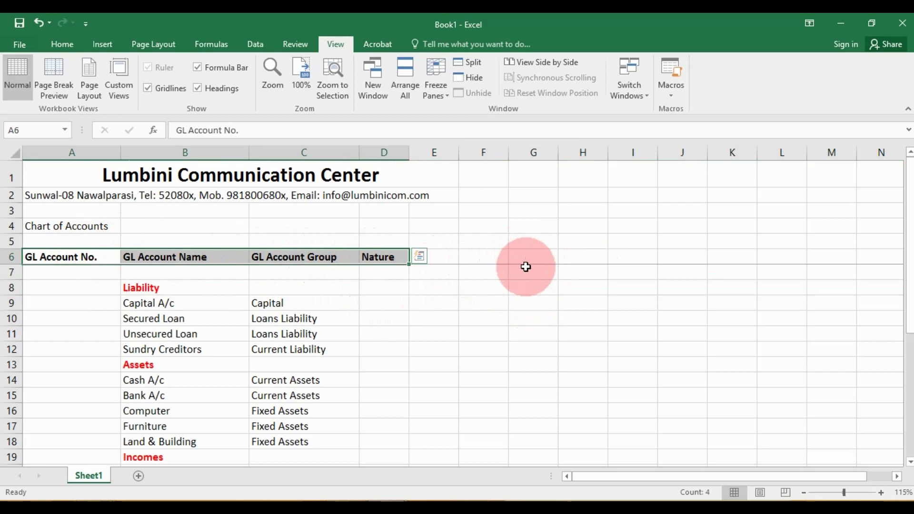
Step: Scroll the account list up and down to check the headings stay frozen, clearing the heading selection
{"action": "scroll", "coordinate": [504, 271], "scroll_direction": "down", "scroll_amount": 2}
{"action": "scroll", "coordinate": [504, 272], "scroll_direction": "up", "scroll_amount": 2}
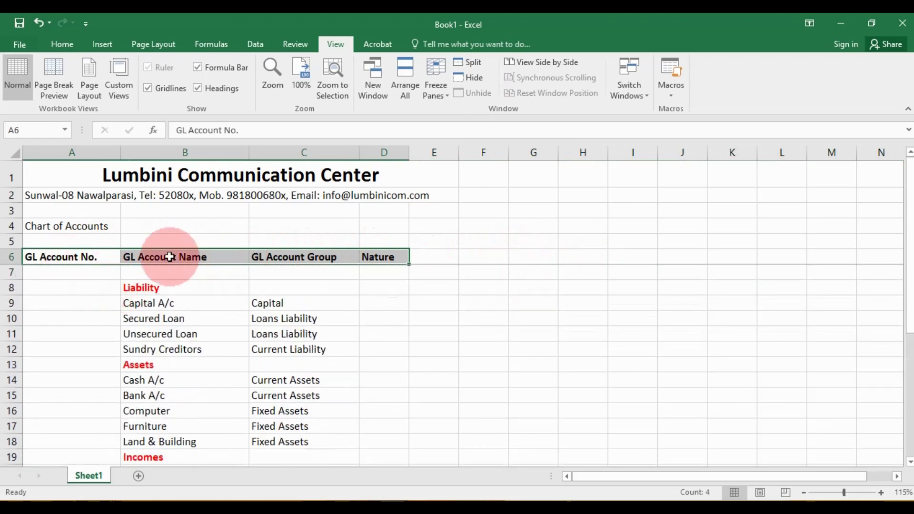
{"action": "scroll", "coordinate": [184, 324], "scroll_direction": "down", "scroll_amount": 2}
{"action": "scroll", "coordinate": [183, 324], "scroll_direction": "up", "scroll_amount": 2}
{"action": "scroll", "coordinate": [186, 321], "scroll_direction": "down", "scroll_amount": 3}
{"action": "scroll", "coordinate": [188, 321], "scroll_direction": "up", "scroll_amount": 3}
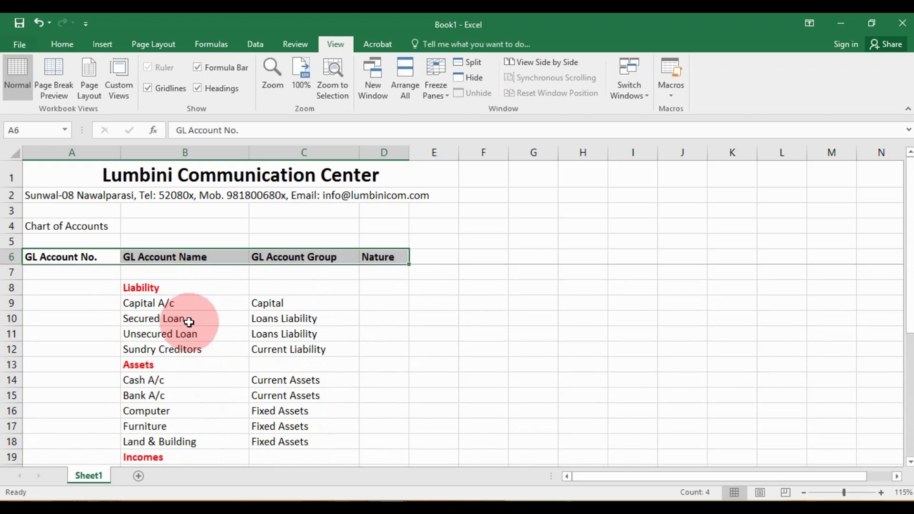
{"action": "scroll", "coordinate": [316, 341], "scroll_direction": "down", "scroll_amount": 2}
{"action": "scroll", "coordinate": [313, 343], "scroll_direction": "down", "scroll_amount": 4}
{"action": "scroll", "coordinate": [316, 343], "scroll_direction": "up", "scroll_amount": 4}
{"action": "scroll", "coordinate": [314, 342], "scroll_direction": "up", "scroll_amount": 2}
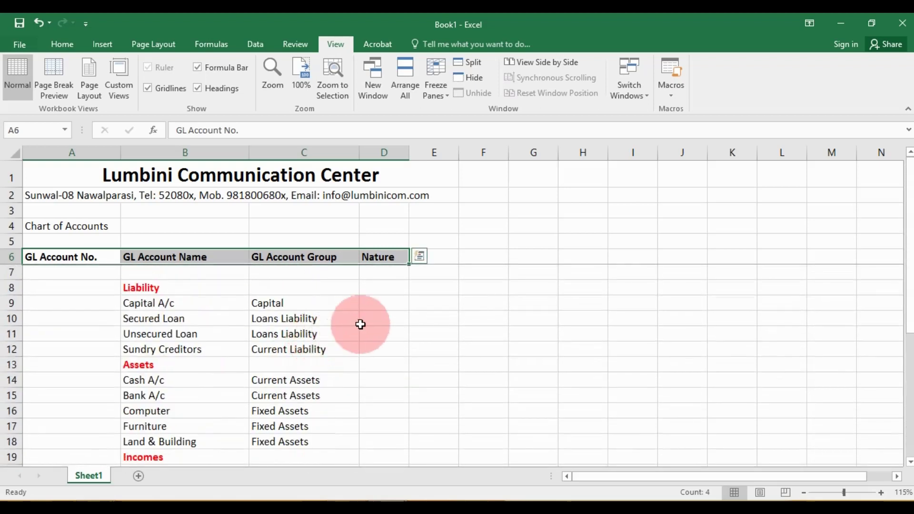
{"action": "scroll", "coordinate": [355, 321], "scroll_direction": "down", "scroll_amount": 3}
{"action": "scroll", "coordinate": [381, 324], "scroll_direction": "up", "scroll_amount": 3}
{"action": "left_click", "coordinate": [384, 288]}
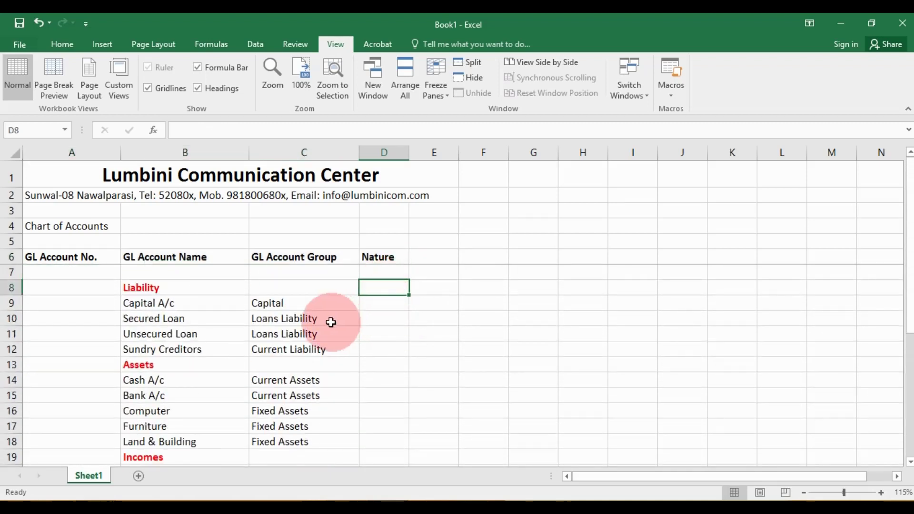
{"action": "scroll", "coordinate": [334, 323], "scroll_direction": "down", "scroll_amount": 2}
{"action": "scroll", "coordinate": [219, 339], "scroll_direction": "up", "scroll_amount": 2}
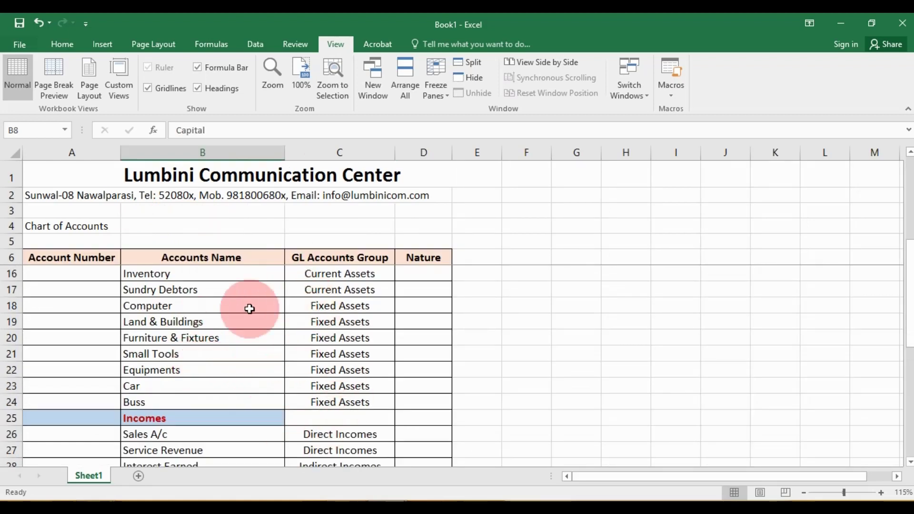
Step: Enter Liability in D8 and fill it down to D11
{"action": "scroll", "coordinate": [343, 372], "scroll_direction": "up", "scroll_amount": 3}
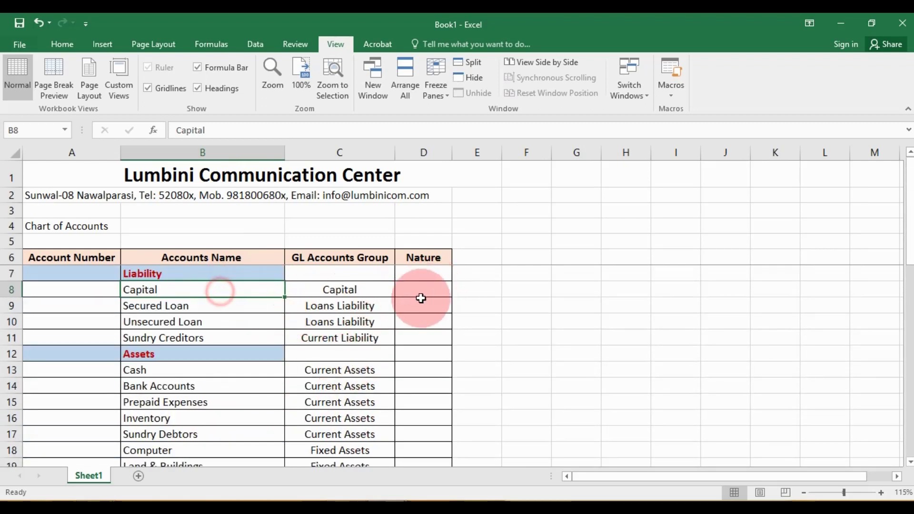
{"action": "left_click", "coordinate": [417, 288]}
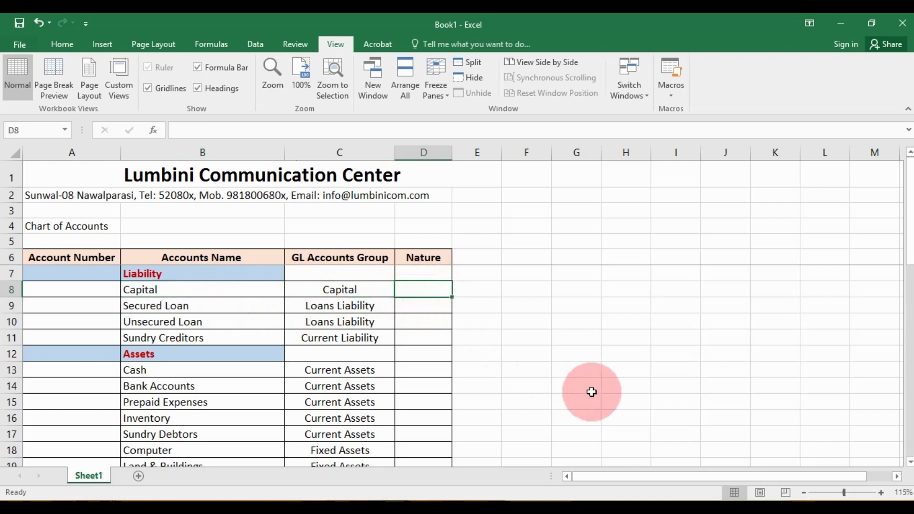
{"action": "type", "text": "Liability"}
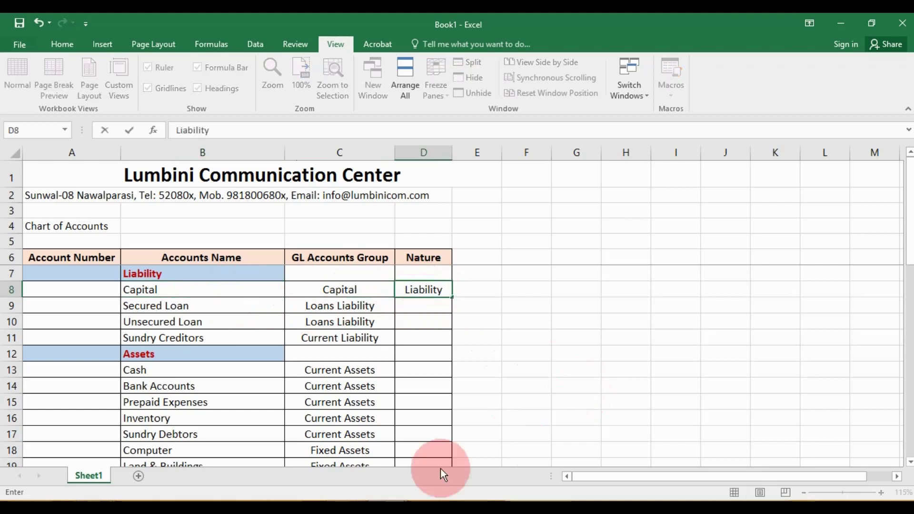
{"action": "left_click", "coordinate": [191, 271]}
{"action": "left_click", "coordinate": [427, 289]}
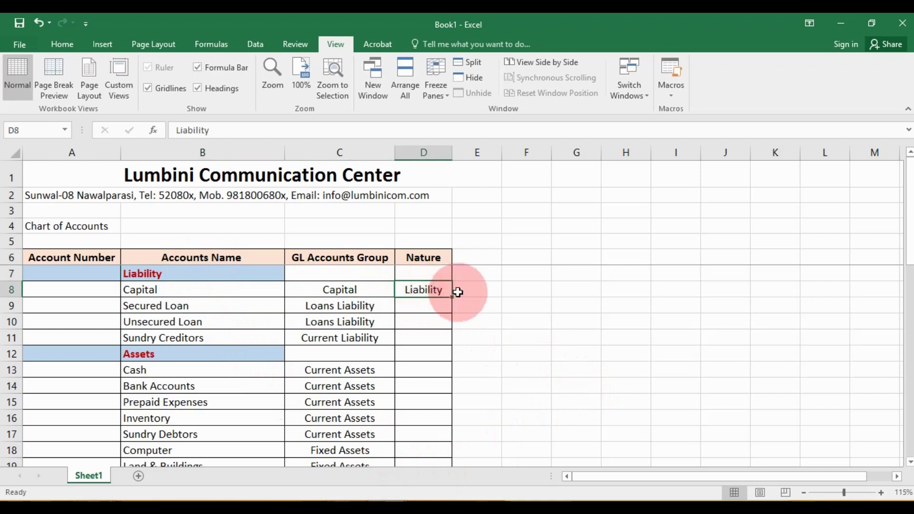
{"action": "left_click_drag", "start_coordinate": [452, 297], "coordinate": [444, 342]}
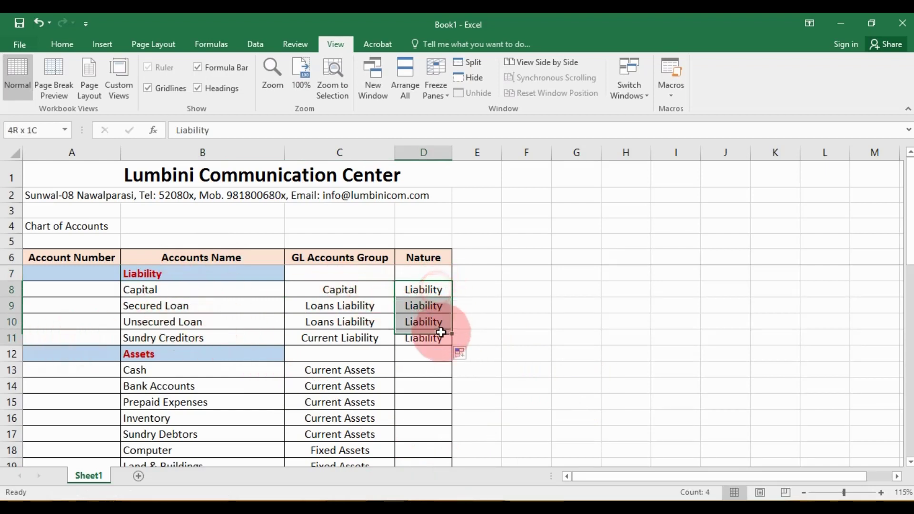
Step: Enter Assets in D13 and fill it down to D24 for the asset accounts through Buss
{"action": "scroll", "coordinate": [221, 371], "scroll_direction": "down", "scroll_amount": 1}
{"action": "scroll", "coordinate": [284, 369], "scroll_direction": "down", "scroll_amount": 1}
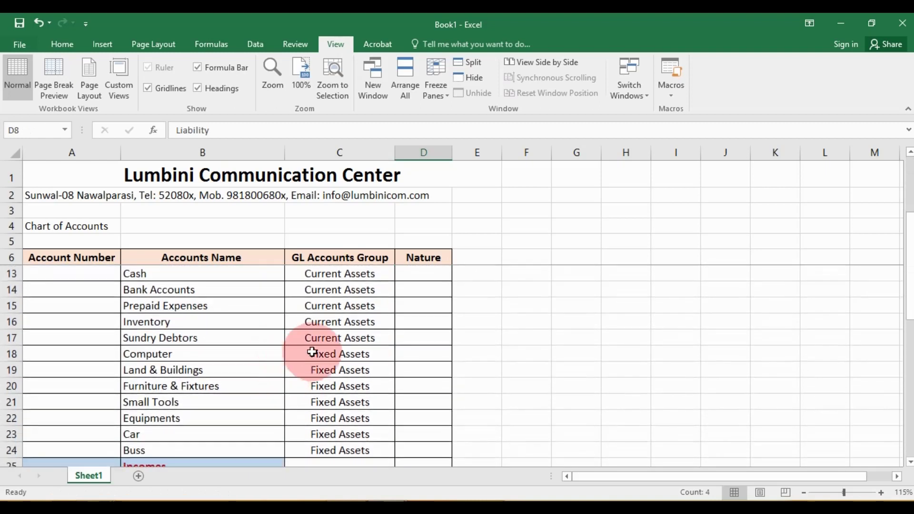
{"action": "left_click", "coordinate": [316, 276]}
{"action": "left_click", "coordinate": [348, 357]}
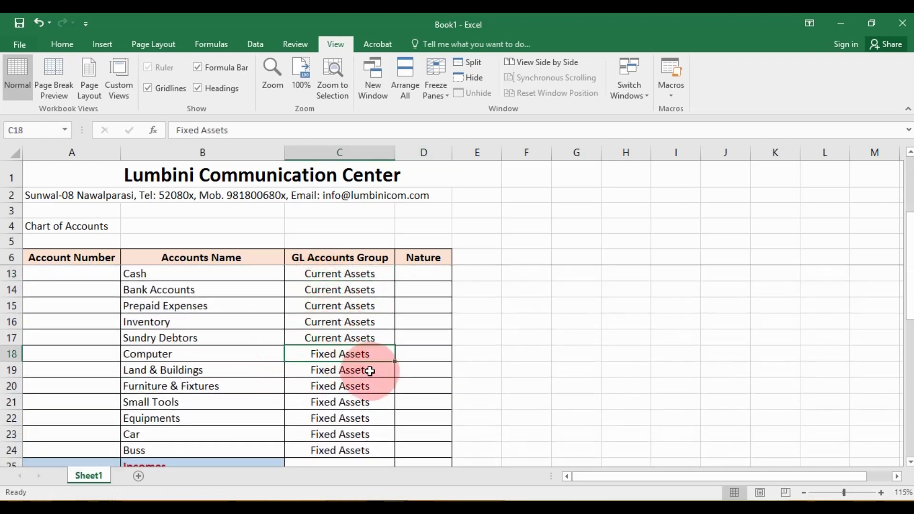
{"action": "scroll", "coordinate": [362, 367], "scroll_direction": "up", "scroll_amount": 2}
{"action": "left_click", "coordinate": [427, 376]}
{"action": "type", "text": "Assets"}
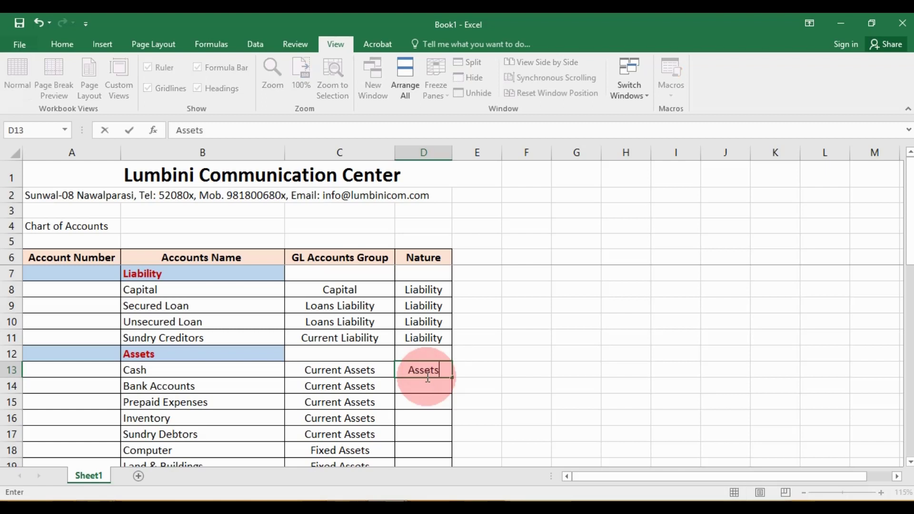
{"action": "key", "text": "Return"}
{"action": "left_click", "coordinate": [436, 372]}
{"action": "scroll", "coordinate": [443, 341], "scroll_direction": "down", "scroll_amount": 2}
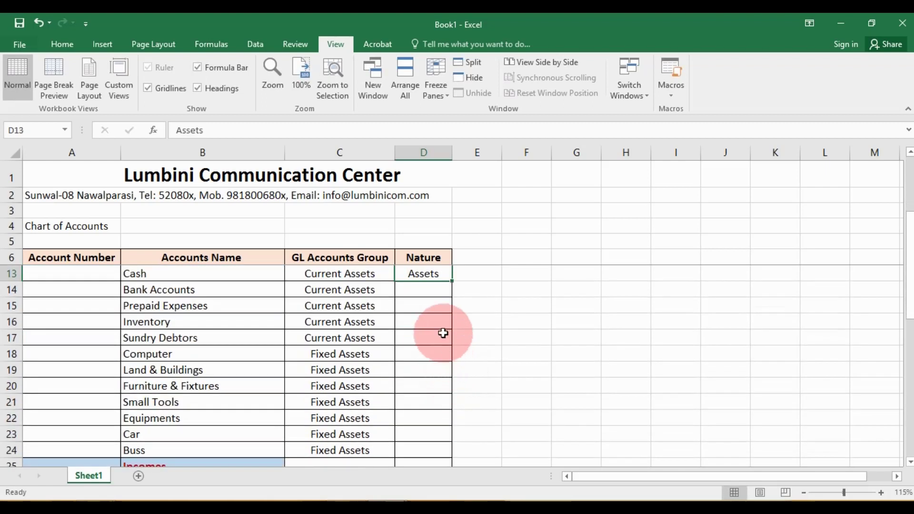
{"action": "left_click_drag", "start_coordinate": [453, 281], "coordinate": [457, 481]}
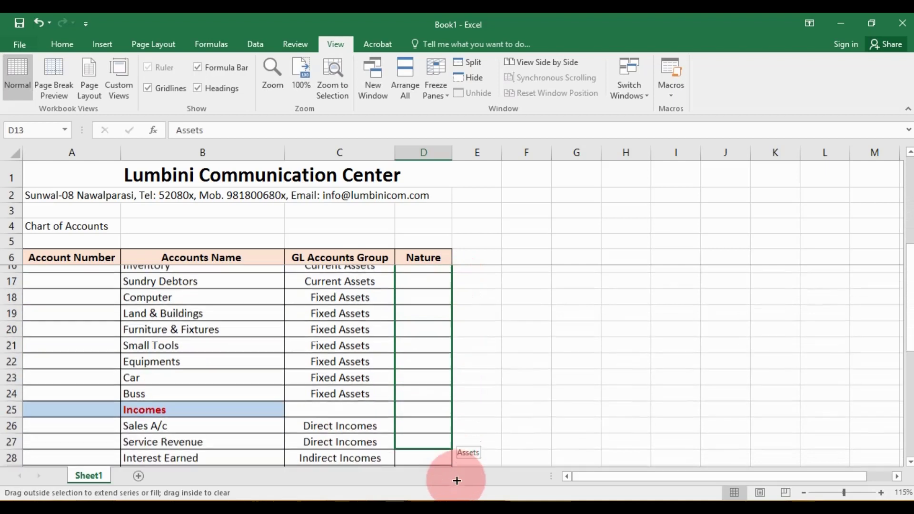
{"action": "left_click_drag", "start_coordinate": [457, 481], "coordinate": [434, 361]}
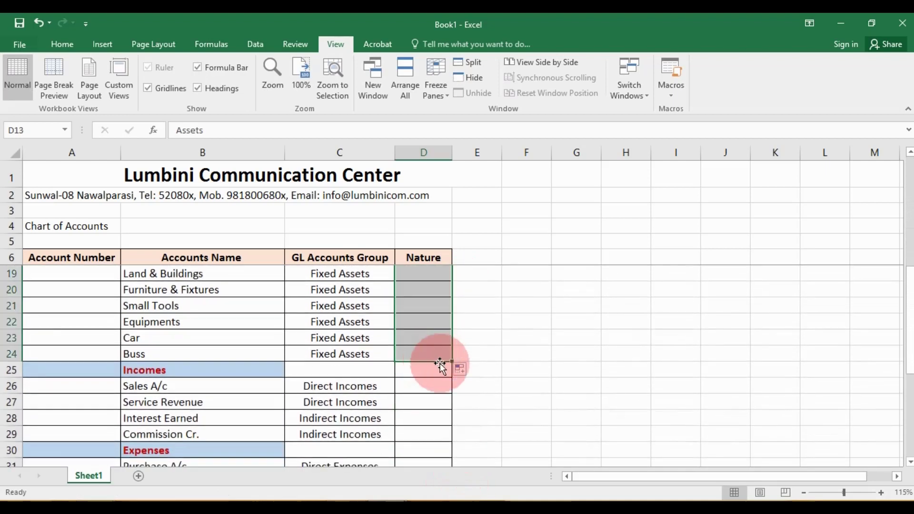
{"action": "scroll", "coordinate": [238, 343], "scroll_direction": "down", "scroll_amount": 1}
{"action": "left_click", "coordinate": [207, 335]}
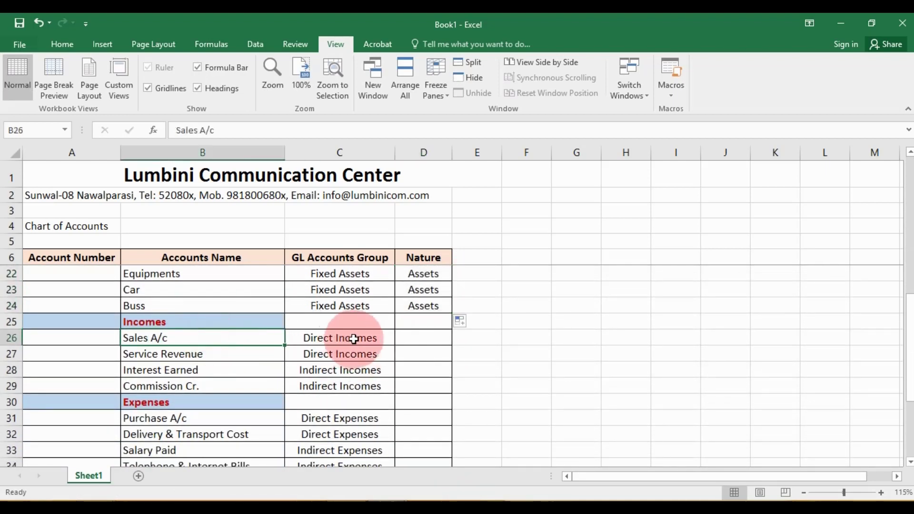
Step: Enter Incomes in D26 and fill it down to D29
{"action": "left_click", "coordinate": [353, 340]}
{"action": "left_click", "coordinate": [376, 369]}
{"action": "left_click", "coordinate": [423, 339]}
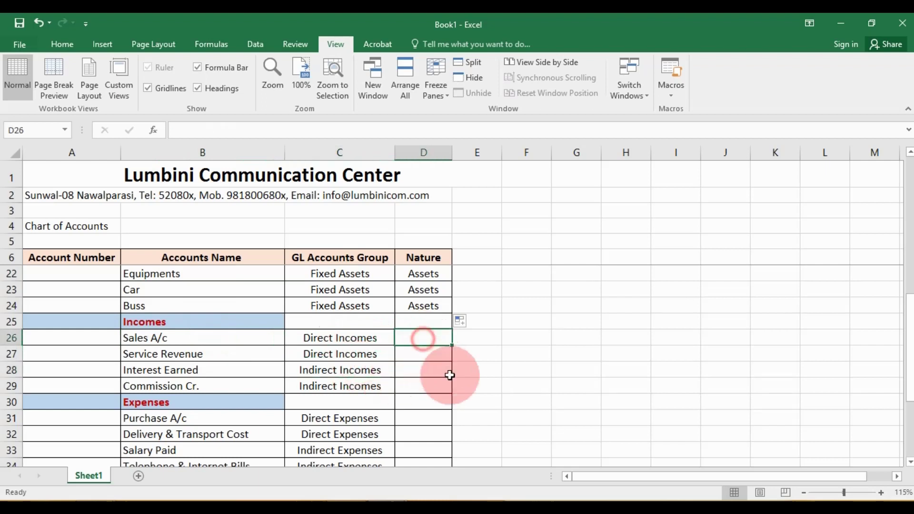
{"action": "type", "text": "Income"}
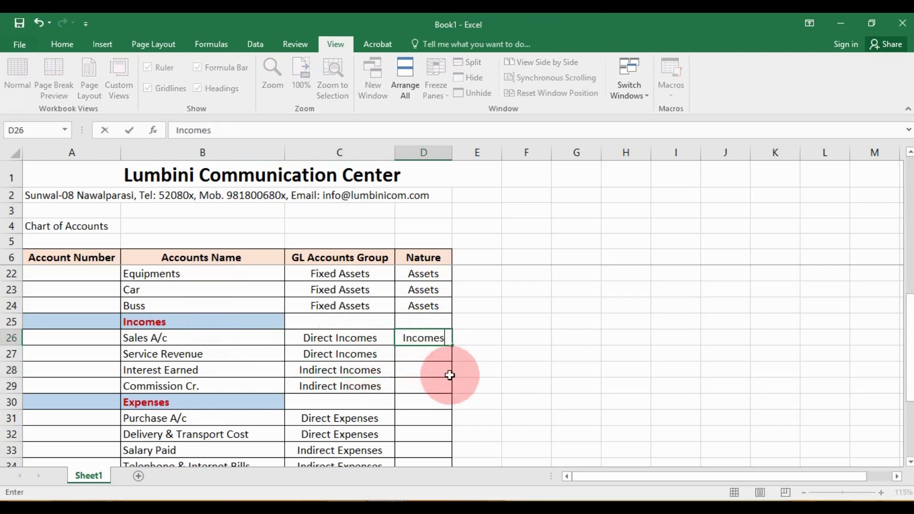
{"action": "type", "text": "s"}
{"action": "left_click", "coordinate": [435, 333]}
{"action": "left_click_drag", "start_coordinate": [452, 344], "coordinate": [440, 387]}
Step: Enter Expenses in D31, fill it down to D39, then return to cell A7
{"action": "scroll", "coordinate": [362, 365], "scroll_direction": "down", "scroll_amount": 2}
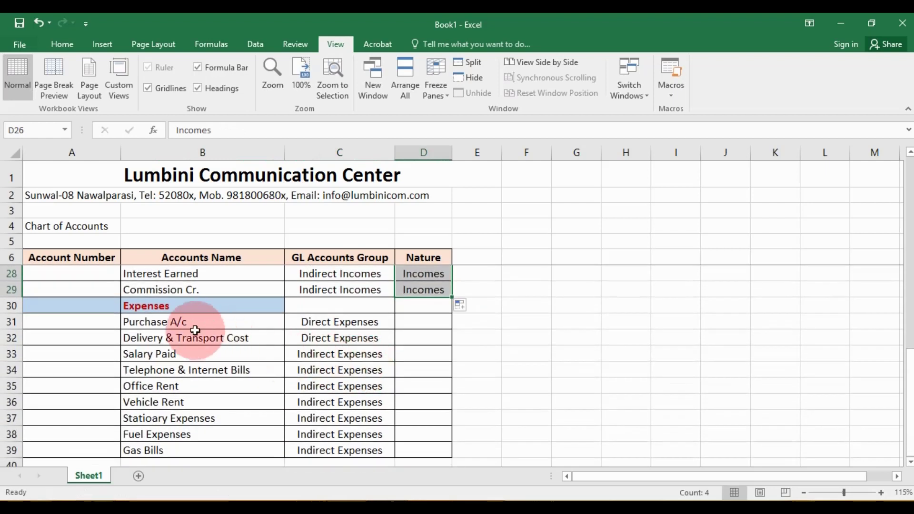
{"action": "left_click", "coordinate": [432, 323]}
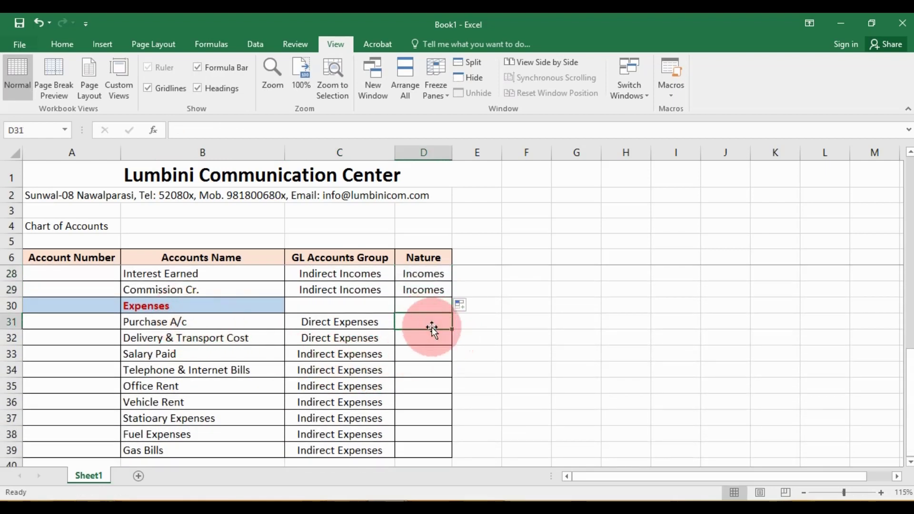
{"action": "type", "text": "Ex"}
{"action": "type", "text": "penses"}
{"action": "left_click", "coordinate": [431, 352]}
{"action": "left_click", "coordinate": [434, 319]}
{"action": "left_click_drag", "start_coordinate": [452, 329], "coordinate": [431, 450]}
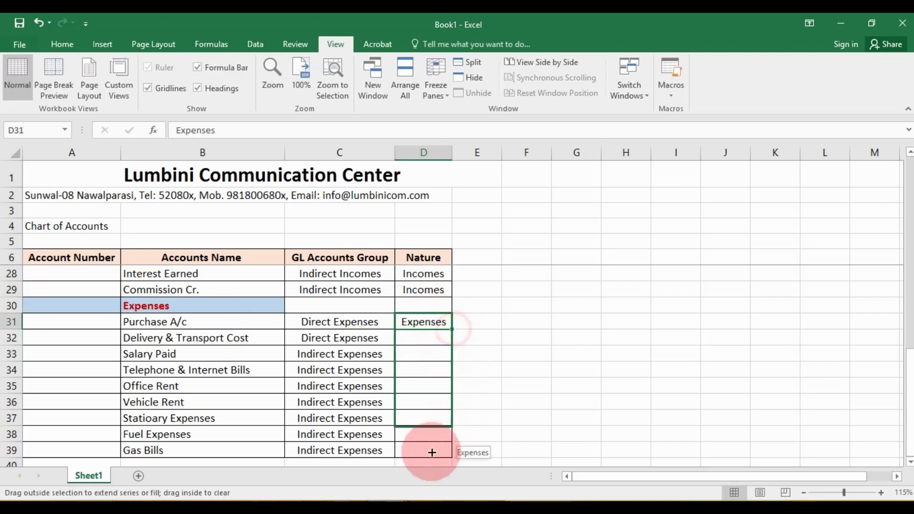
{"action": "scroll", "coordinate": [506, 358], "scroll_direction": "up", "scroll_amount": 7}
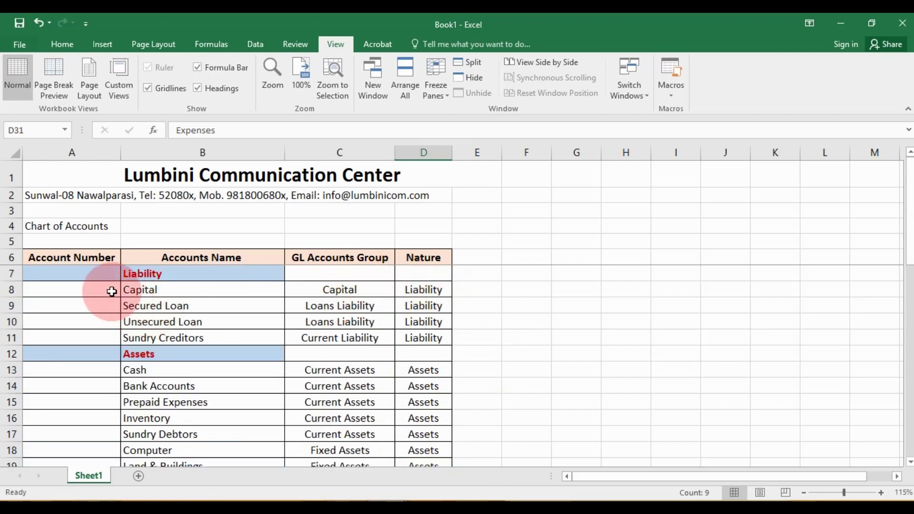
{"action": "left_click", "coordinate": [91, 273]}
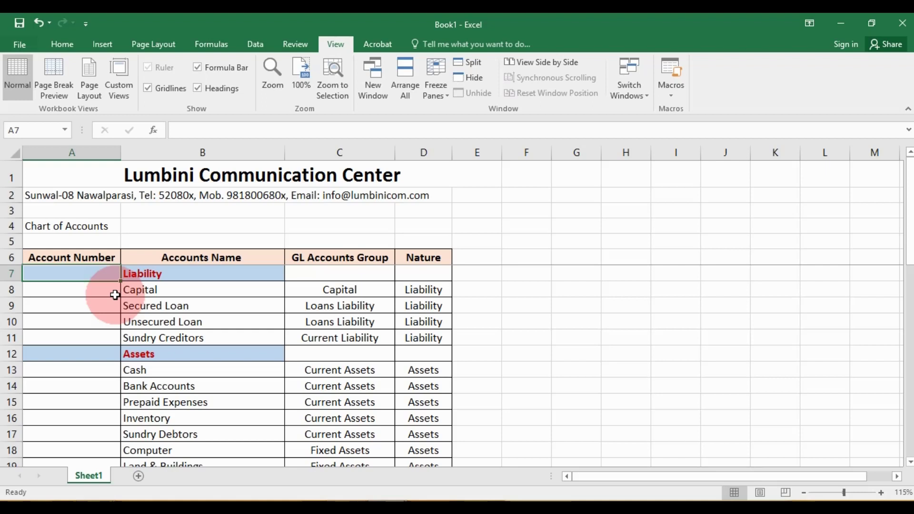
Step: Enter 100-199 for the Liability group in A7, then 101 and 102 for the next accounts
{"action": "left_click_drag", "start_coordinate": [135, 274], "coordinate": [206, 329]}
{"action": "left_click", "coordinate": [76, 277]}
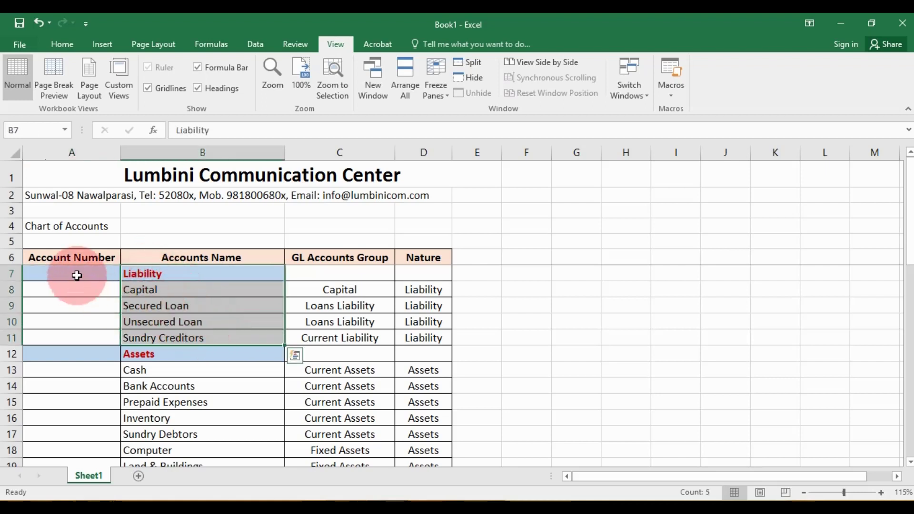
{"action": "type", "text": "100-100"}
{"action": "key", "text": "BackSpace"}
{"action": "key", "text": "BackSpace"}
{"action": "key", "text": "BackSpace"}
{"action": "key", "text": "BackSpace"}
{"action": "type", "text": "-199"}
{"action": "key", "text": "Return"}
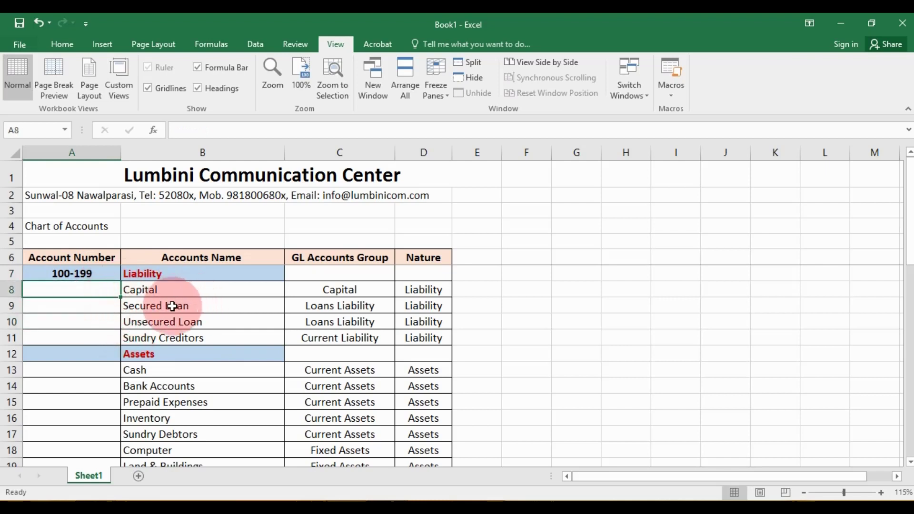
{"action": "type", "text": "101"}
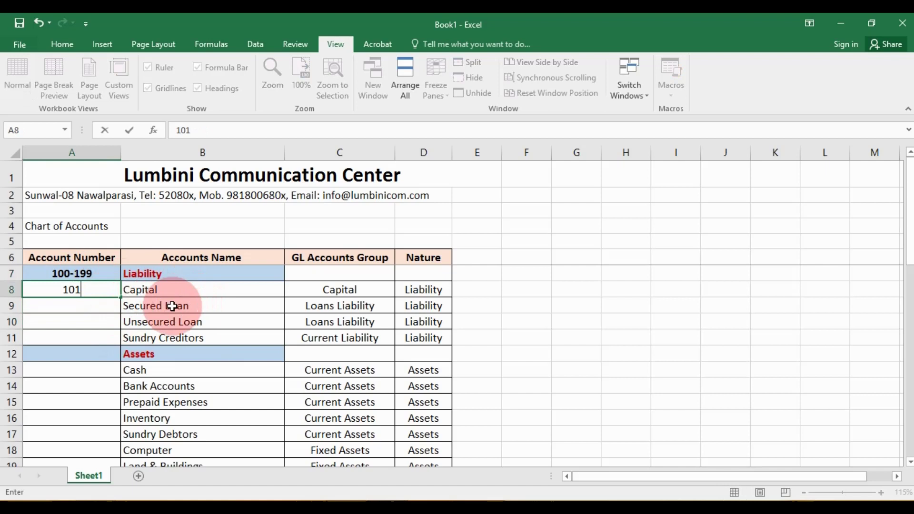
{"action": "key", "text": "Return"}
{"action": "type", "text": "102"}
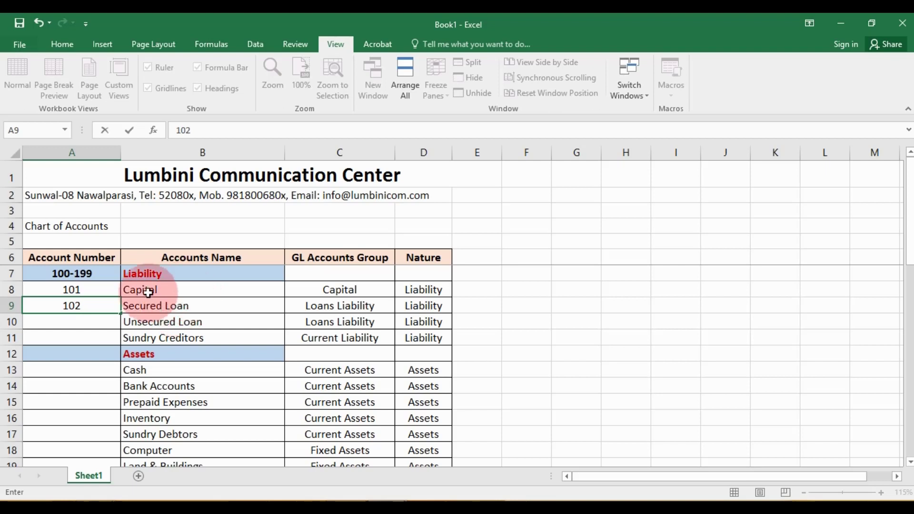
{"action": "left_click", "coordinate": [71, 274]}
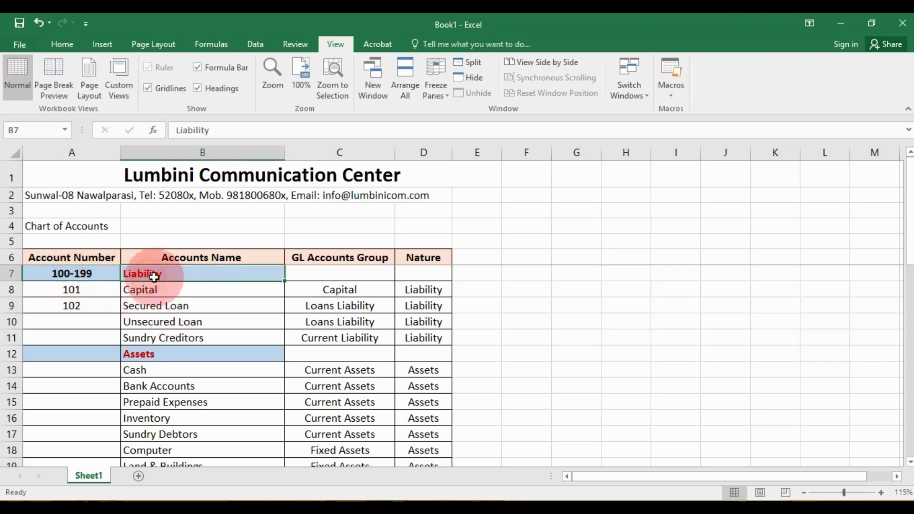
Step: Enter group numbers 200 for Assets, 300 for Incomes and 400 for Expenses
{"action": "left_click", "coordinate": [98, 355]}
{"action": "type", "text": "2"}
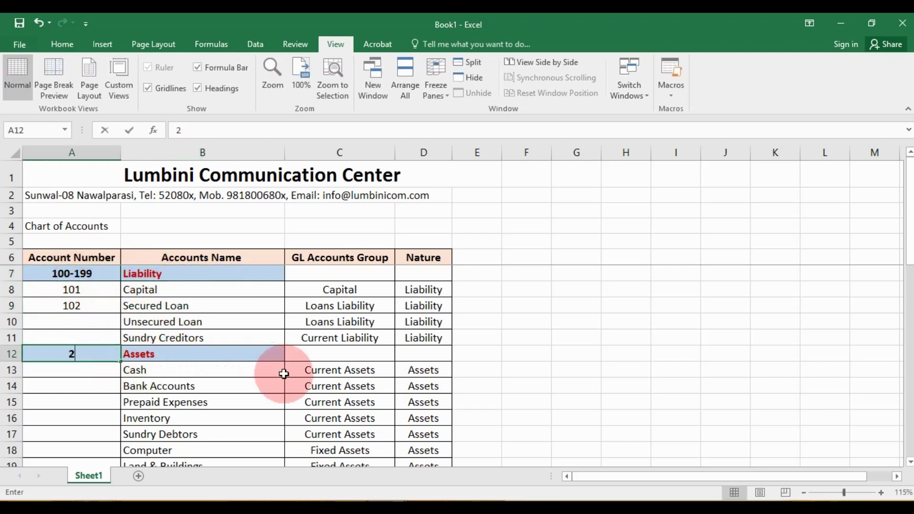
{"action": "type", "text": "00"}
{"action": "left_click", "coordinate": [230, 352]}
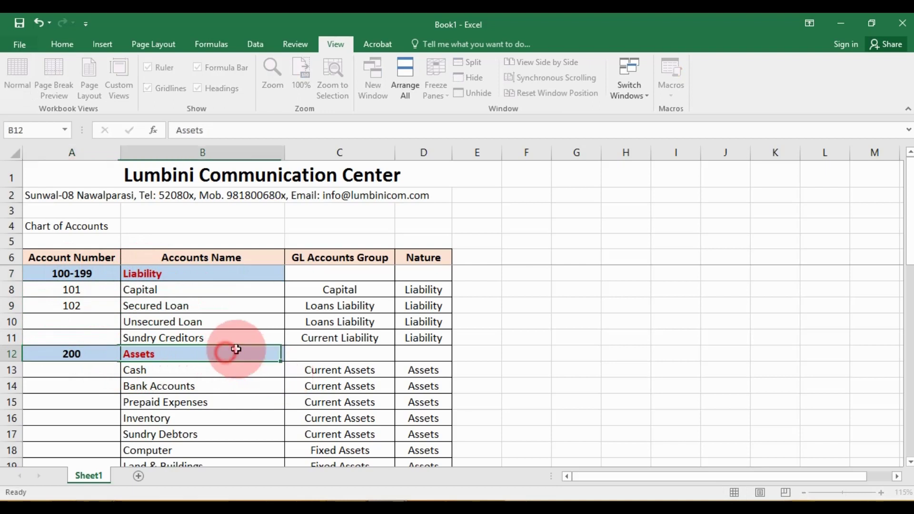
{"action": "scroll", "coordinate": [218, 363], "scroll_direction": "down", "scroll_amount": 3}
{"action": "left_click", "coordinate": [79, 419]}
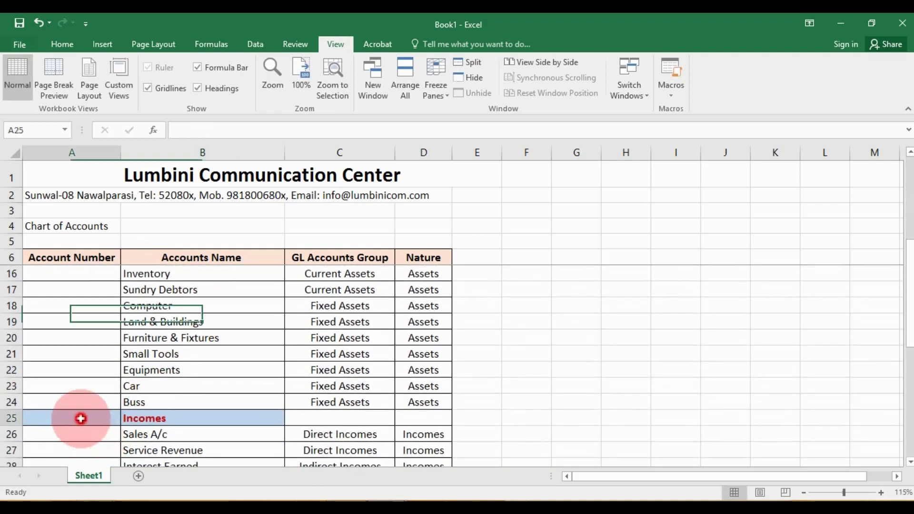
{"action": "type", "text": "30"}
{"action": "key", "text": "Return"}
{"action": "scroll", "coordinate": [86, 419], "scroll_direction": "down", "scroll_amount": 2}
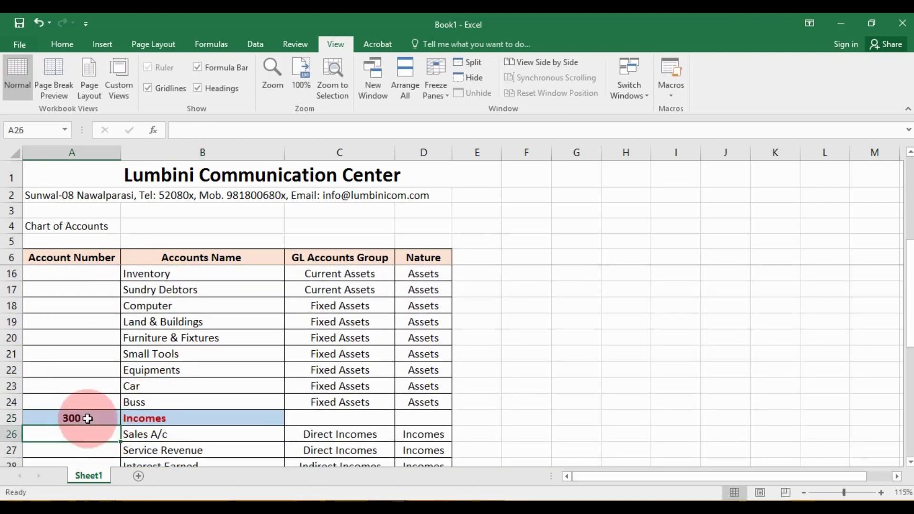
{"action": "left_click", "coordinate": [63, 401]}
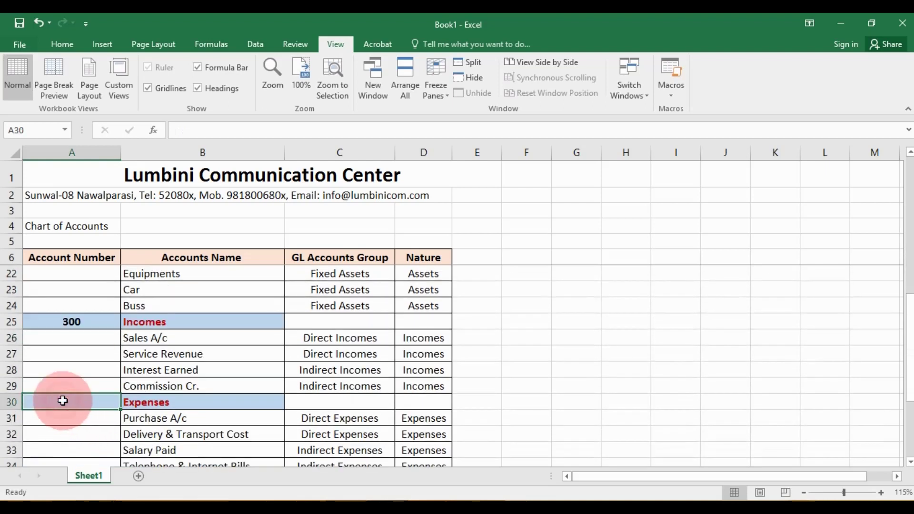
{"action": "type", "text": "400"}
{"action": "left_click", "coordinate": [101, 371]}
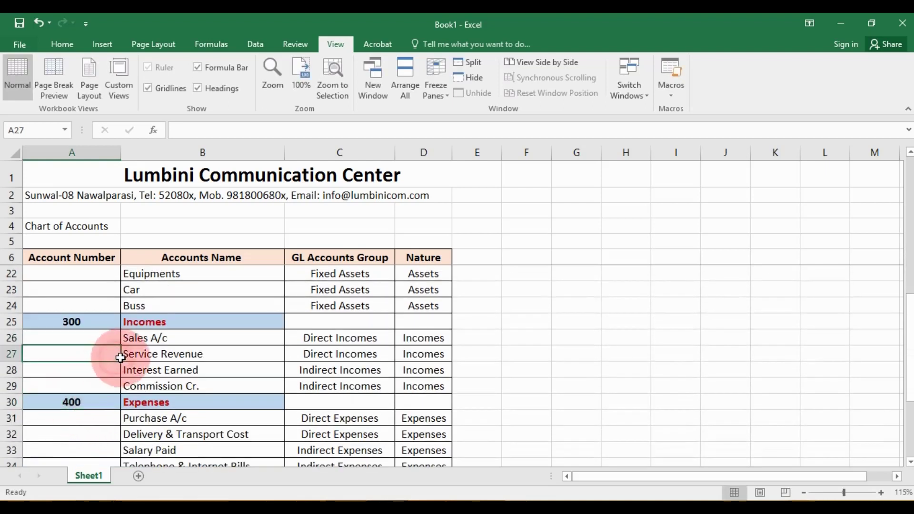
Step: Number Cash 201 and Bank Accounts 202 in the Account Number column
{"action": "scroll", "coordinate": [110, 370], "scroll_direction": "up", "scroll_amount": 4}
{"action": "left_click", "coordinate": [90, 318]}
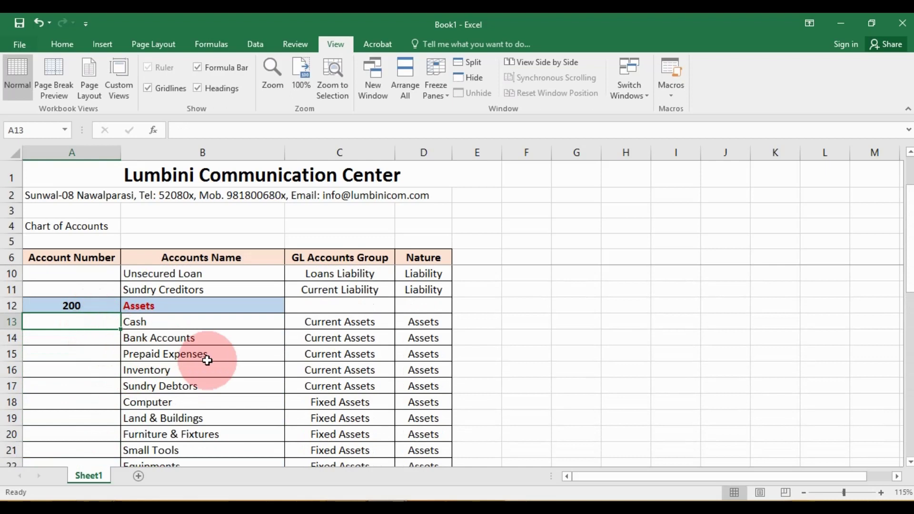
{"action": "type", "text": "201"}
{"action": "key", "text": "Return"}
{"action": "key", "text": "ctrl+d"}
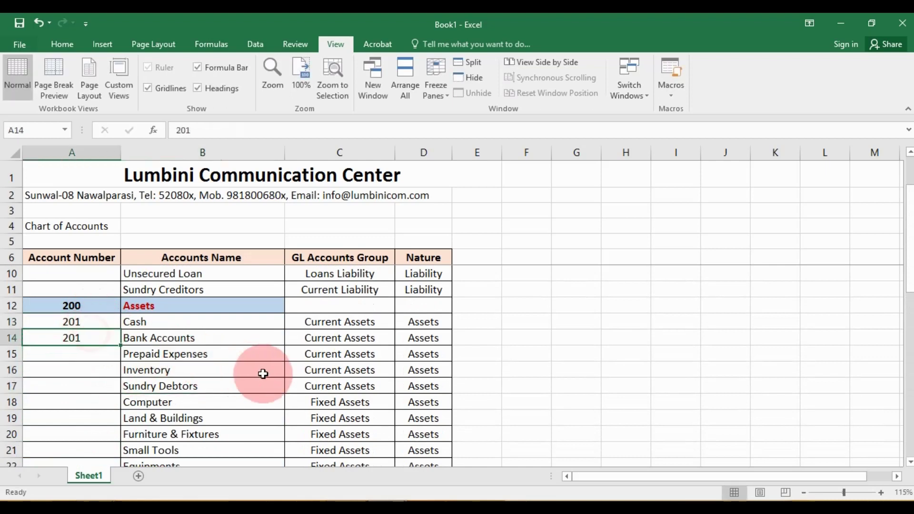
{"action": "type", "text": "20"}
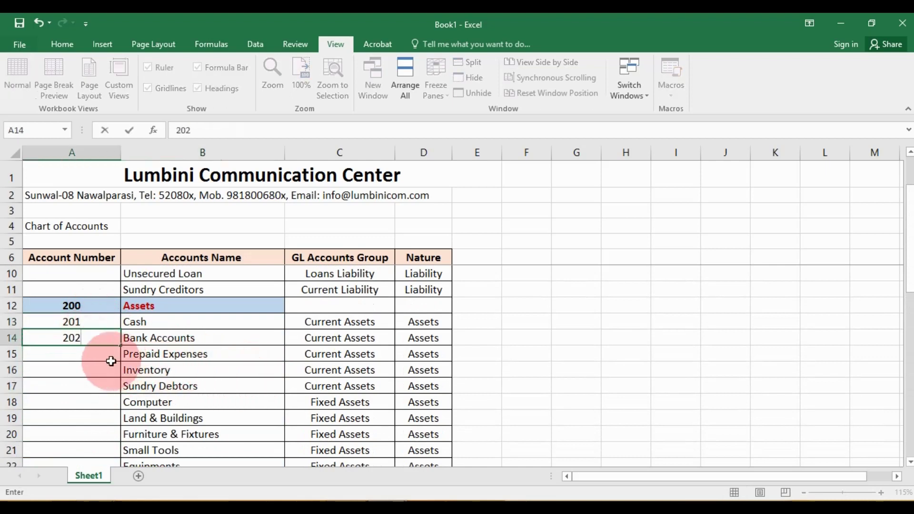
{"action": "key", "text": "Return"}
{"action": "left_click", "coordinate": [102, 341]}
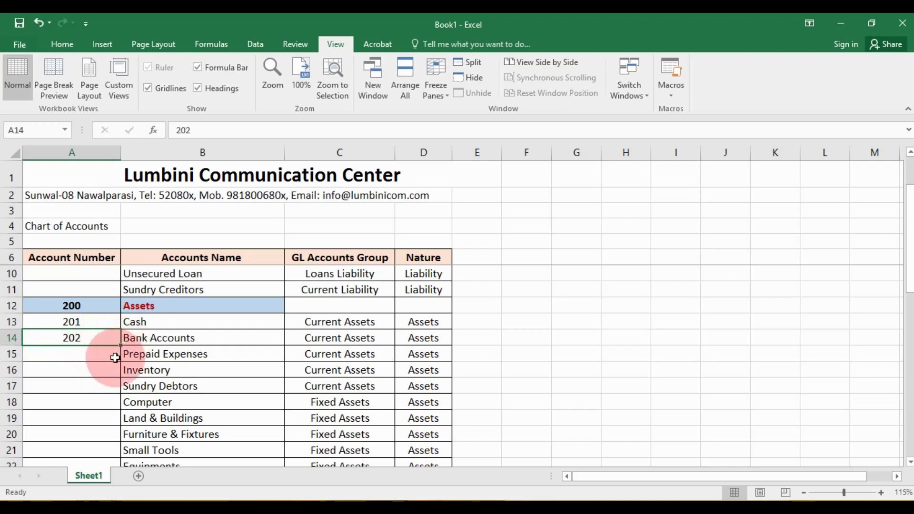
Step: Give Sales A/c 301 and Service Revenue 302, then review the expense rows' number cells
{"action": "scroll", "coordinate": [101, 405], "scroll_direction": "down", "scroll_amount": 1}
{"action": "scroll", "coordinate": [106, 381], "scroll_direction": "down", "scroll_amount": 2}
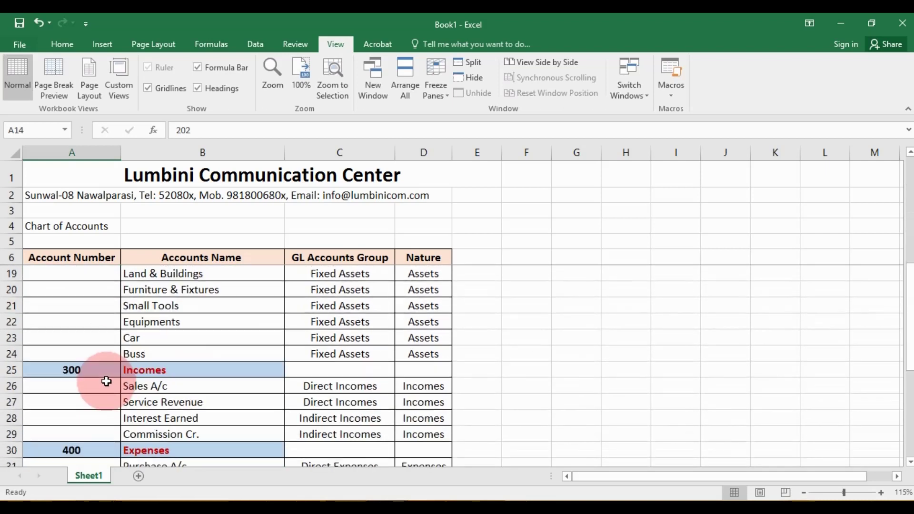
{"action": "scroll", "coordinate": [119, 367], "scroll_direction": "down", "scroll_amount": 1}
{"action": "left_click", "coordinate": [82, 339]}
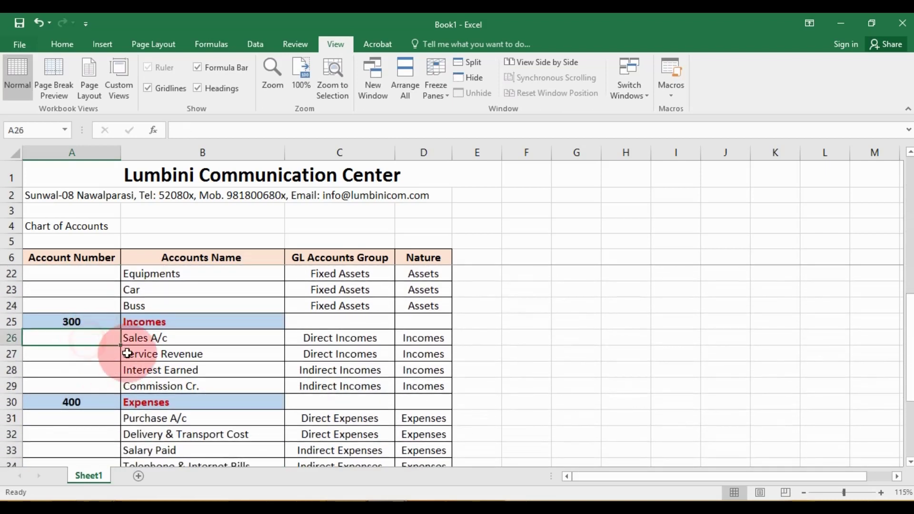
{"action": "type", "text": "301"}
{"action": "key", "text": "Return"}
{"action": "type", "text": "302"}
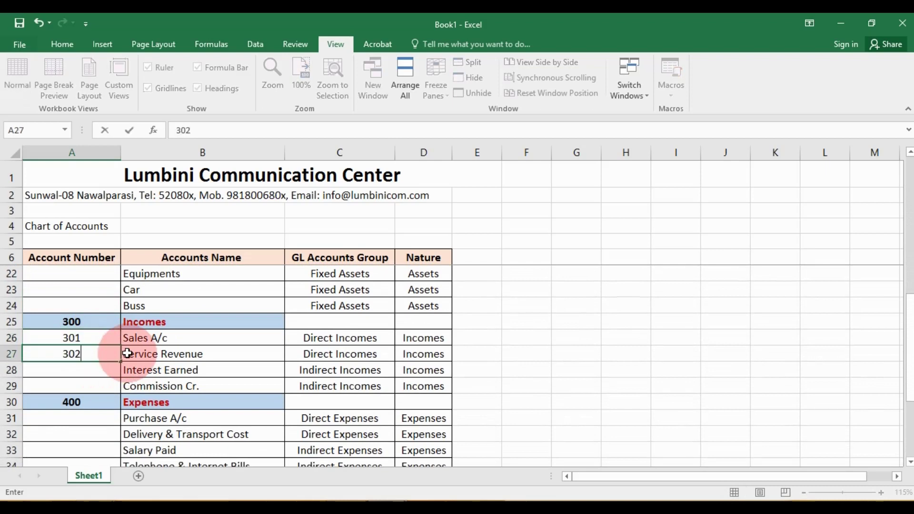
{"action": "key", "text": "Escape"}
{"action": "scroll", "coordinate": [112, 372], "scroll_direction": "down", "scroll_amount": 2}
{"action": "left_click", "coordinate": [102, 323]}
{"action": "left_click", "coordinate": [114, 343]}
{"action": "left_click", "coordinate": [102, 353]}
{"action": "scroll", "coordinate": [122, 374], "scroll_direction": "up", "scroll_amount": 2}
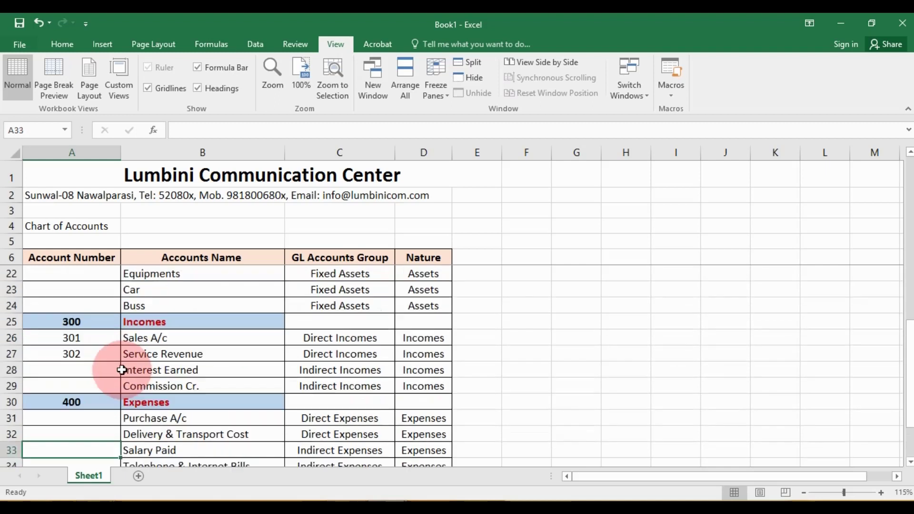
{"action": "scroll", "coordinate": [122, 370], "scroll_direction": "up", "scroll_amount": 5}
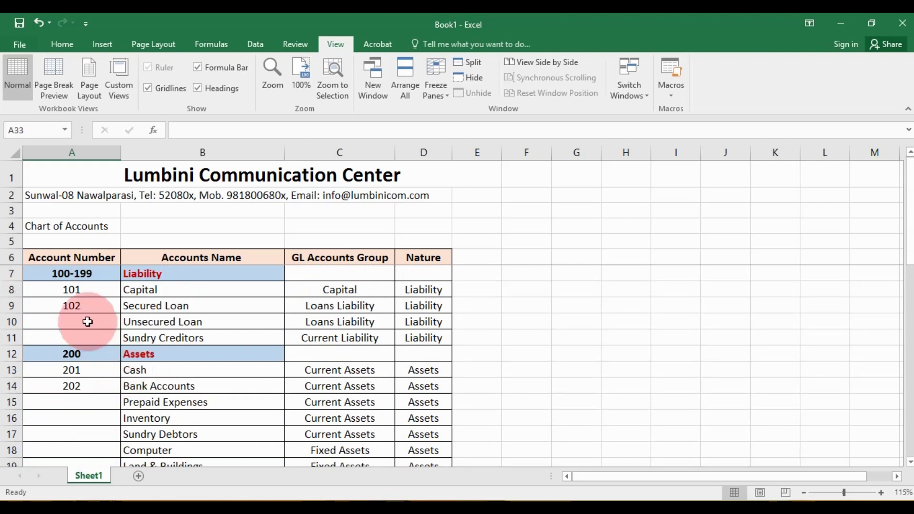
Step: Select A7 through A38 and clear every hand-typed account number
{"action": "left_click_drag", "start_coordinate": [71, 273], "coordinate": [72, 386]}
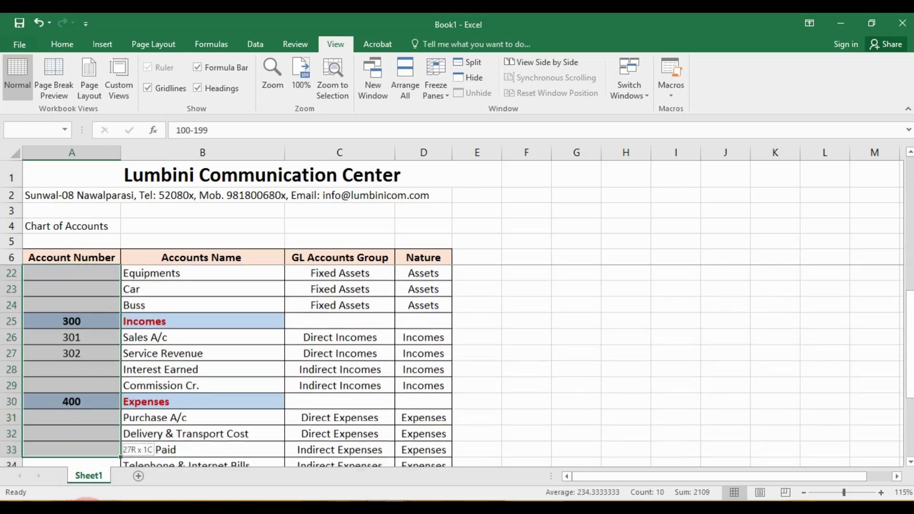
{"action": "left_click_drag", "start_coordinate": [86, 498], "coordinate": [113, 285]}
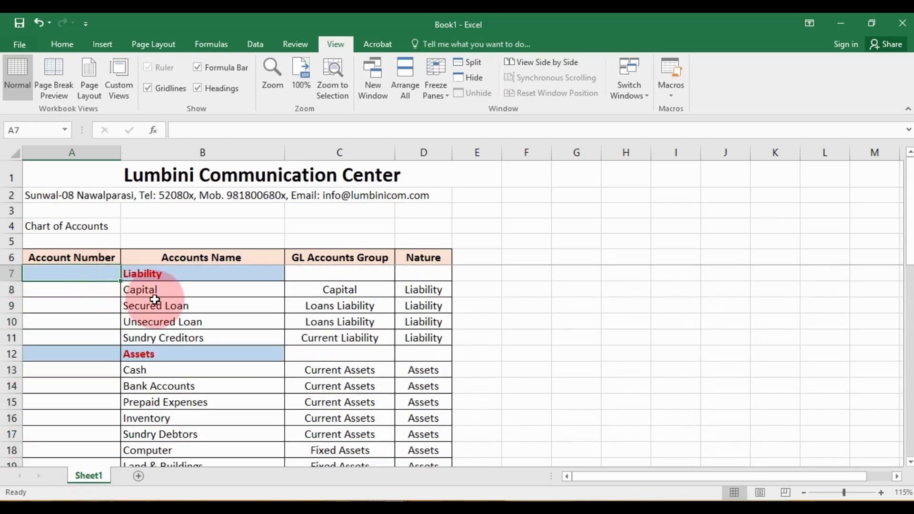
Step: Build the formula =IF(B7<>"",COUNTA(B7:B7)+99,"") in A7
{"action": "type", "text": "="}
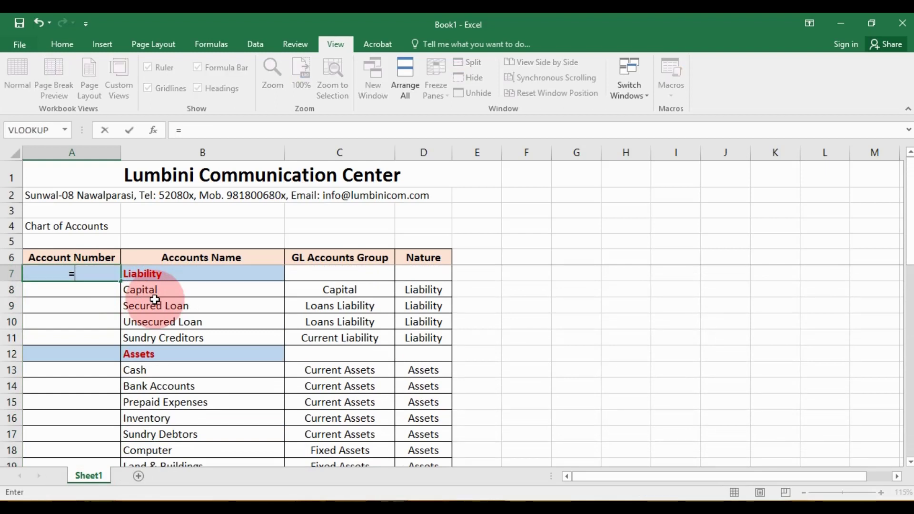
{"action": "type", "text": "if"}
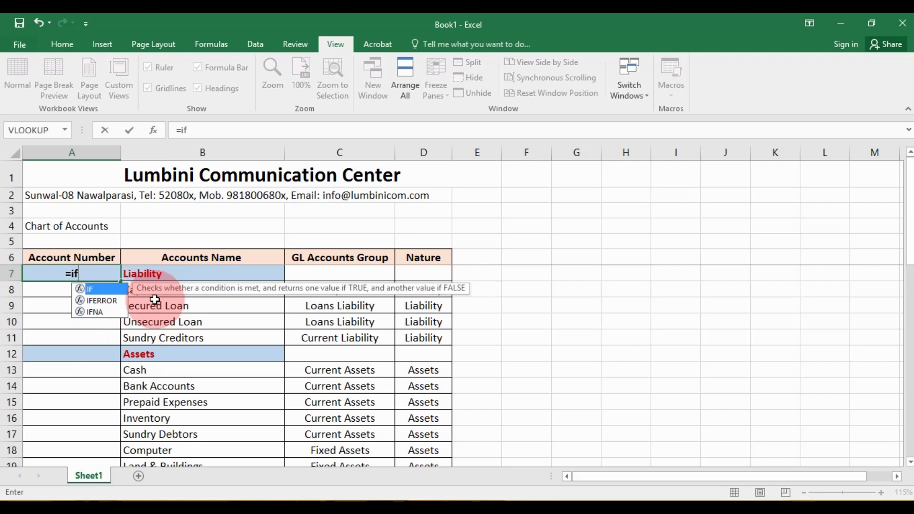
{"action": "type", "text": "("}
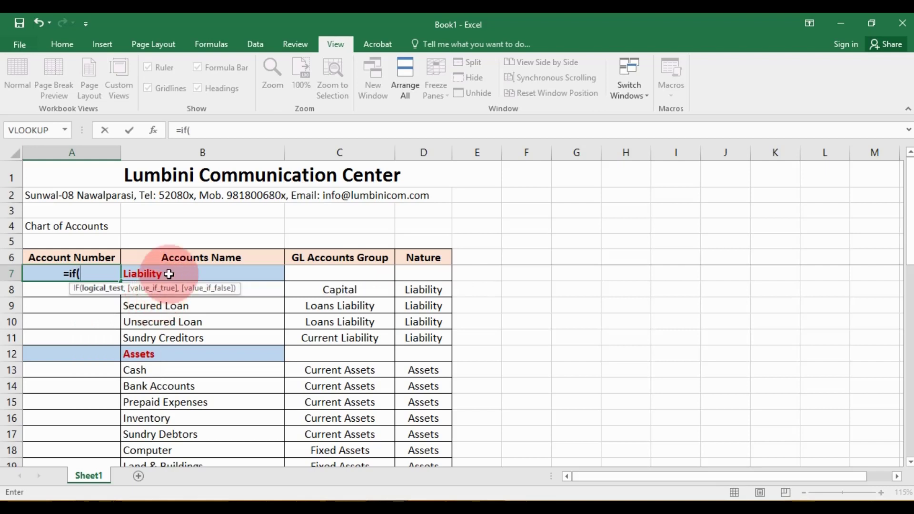
{"action": "left_click", "coordinate": [193, 274]}
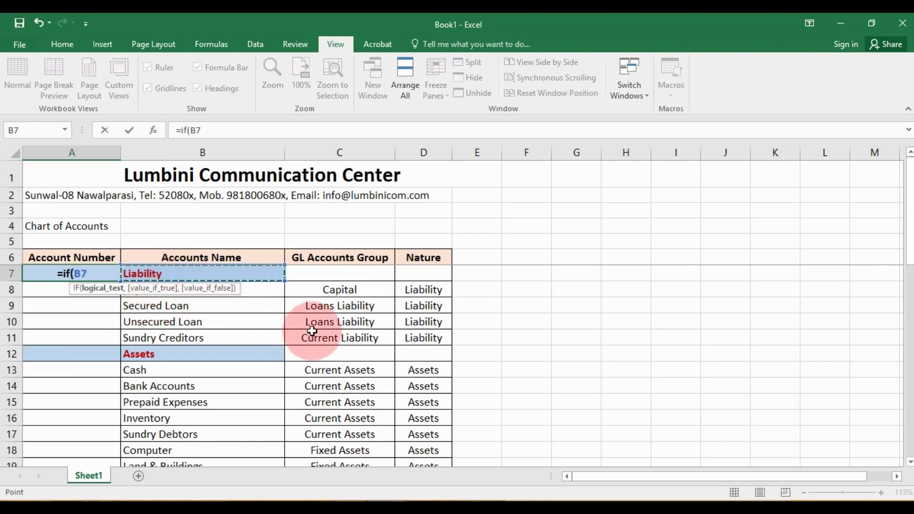
{"action": "type", "text": "<>"}
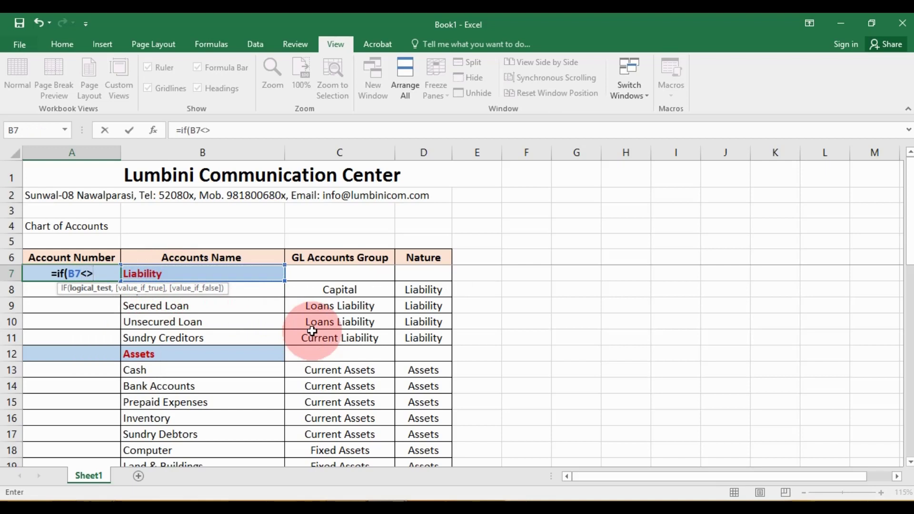
{"action": "type", "text": "\"\""}
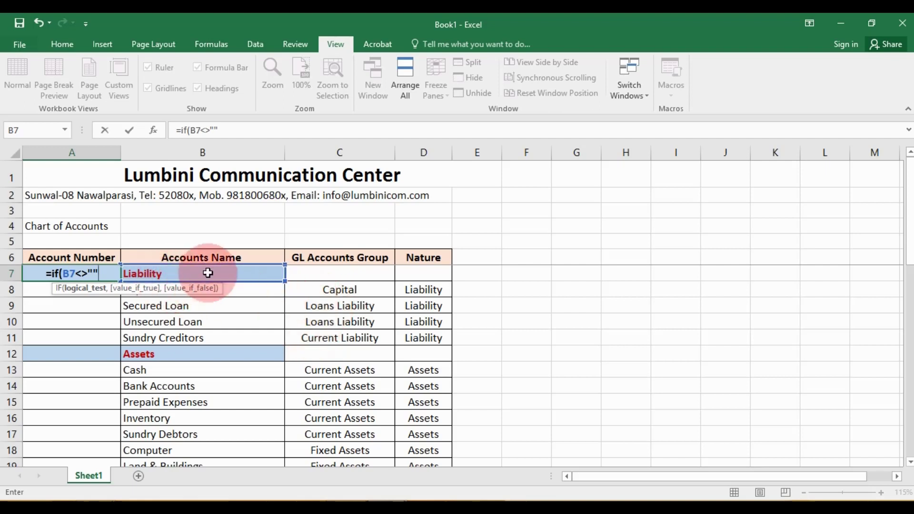
{"action": "type", "text": ","}
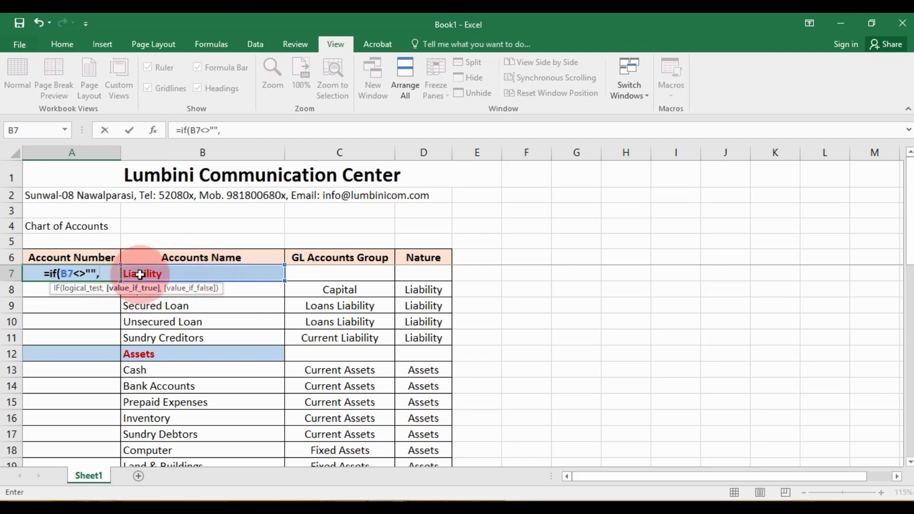
{"action": "type", "text": "counta"}
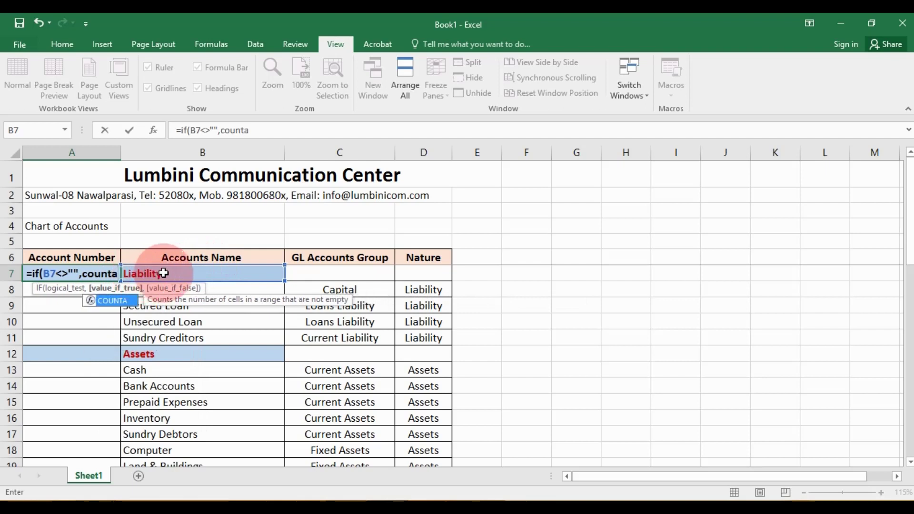
{"action": "type", "text": "("}
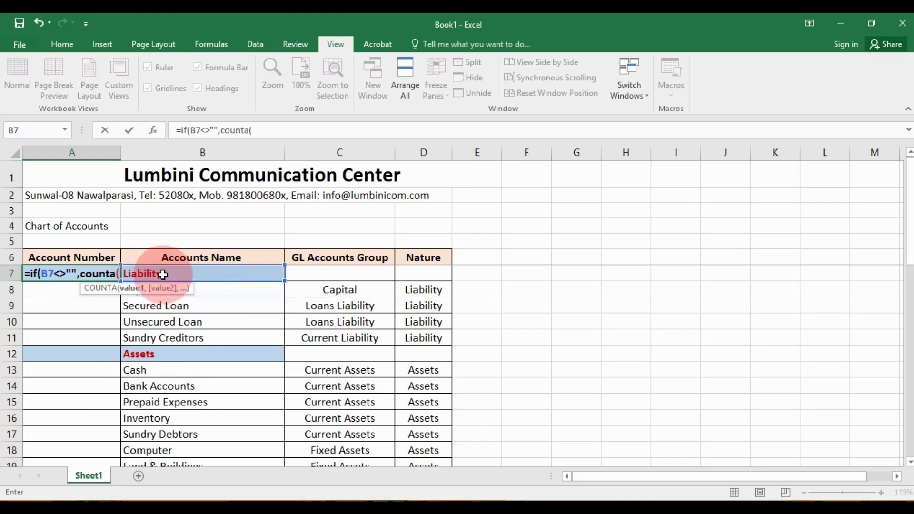
{"action": "left_click", "coordinate": [163, 273]}
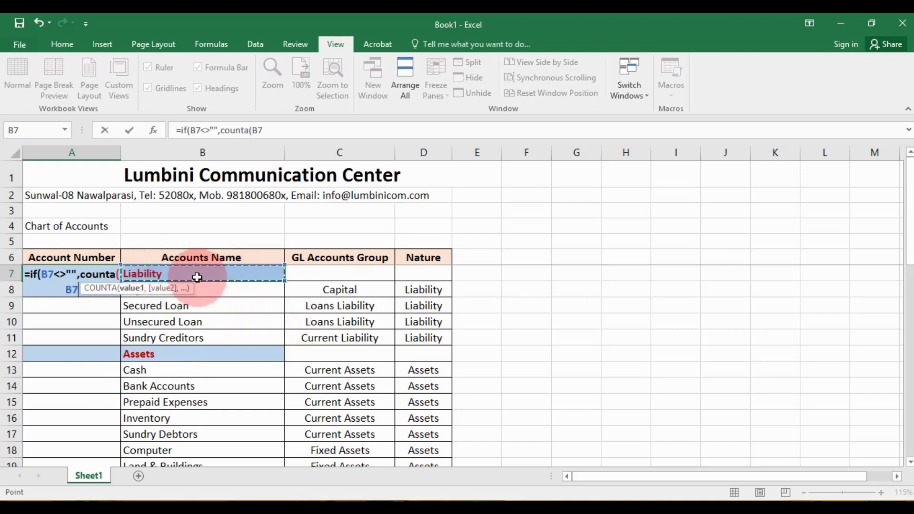
{"action": "left_click", "coordinate": [154, 278]}
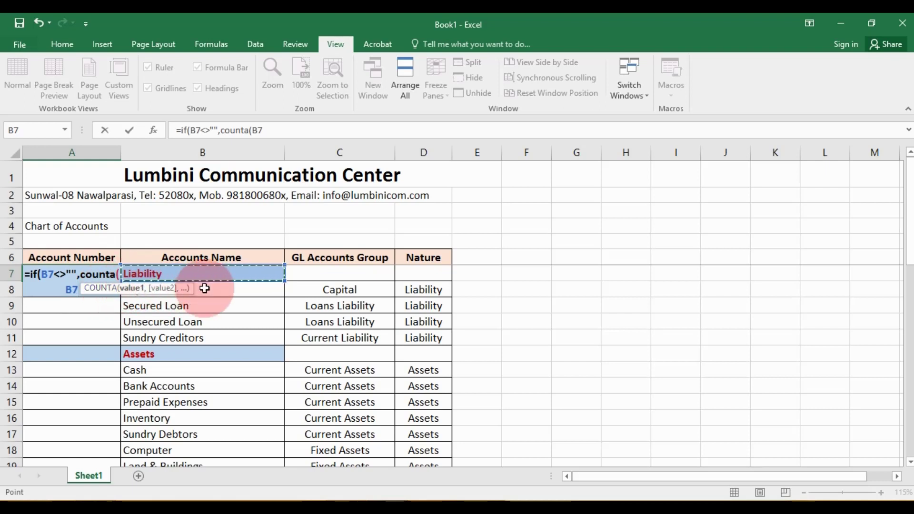
{"action": "key", "text": "F8"}
{"action": "type", "text": ")+99"}
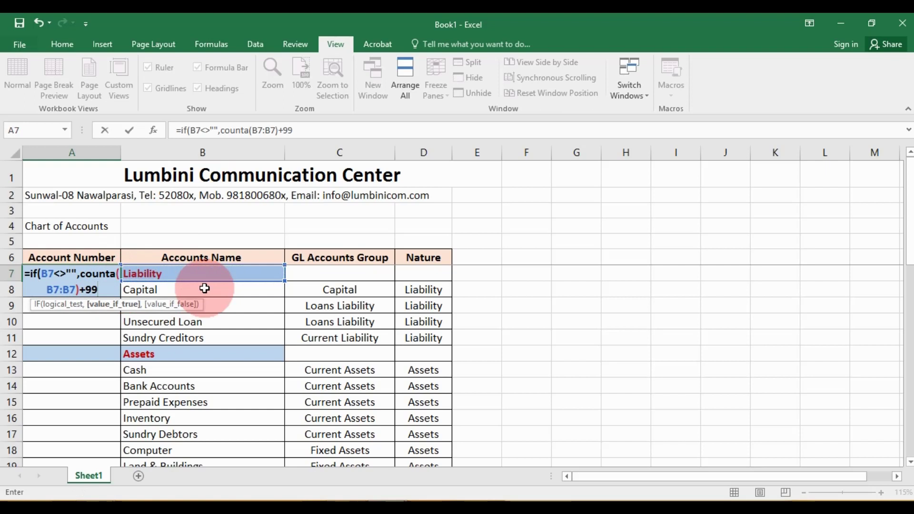
{"action": "type", "text": ","}
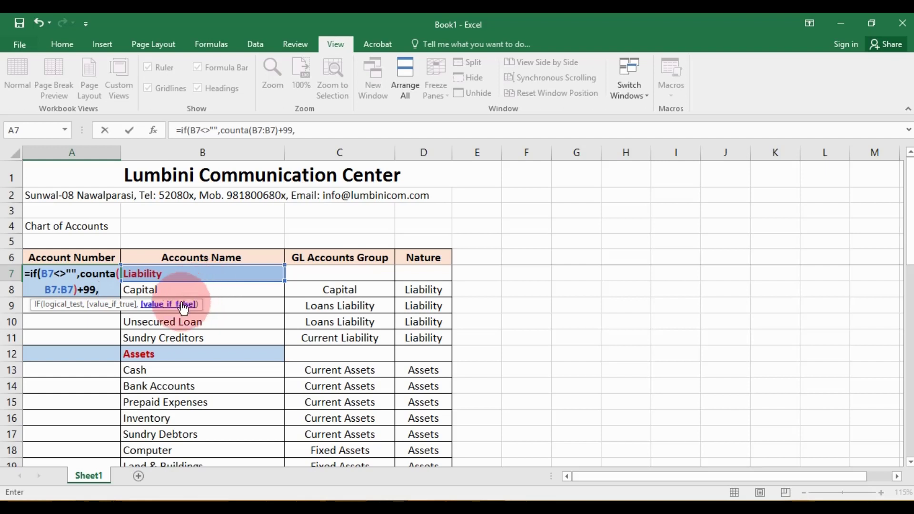
{"action": "type", "text": "\"\""}
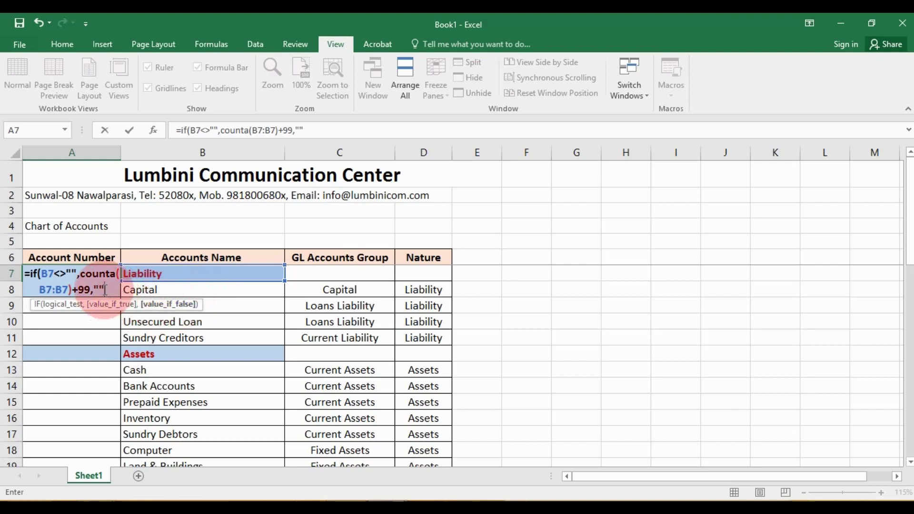
{"action": "type", "text": ")"}
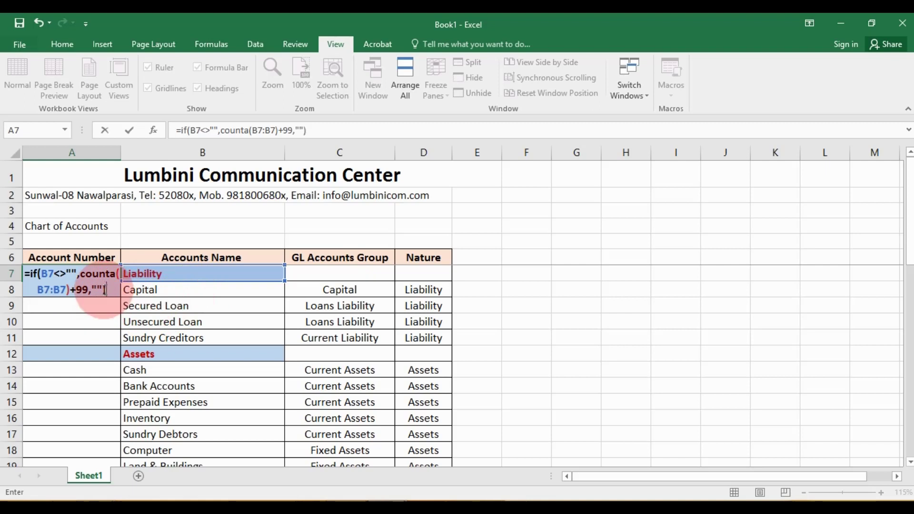
Step: Lock the COUNTA range start as $B$7 and enter the formula so A7 shows 100
{"action": "left_click", "coordinate": [260, 130]}
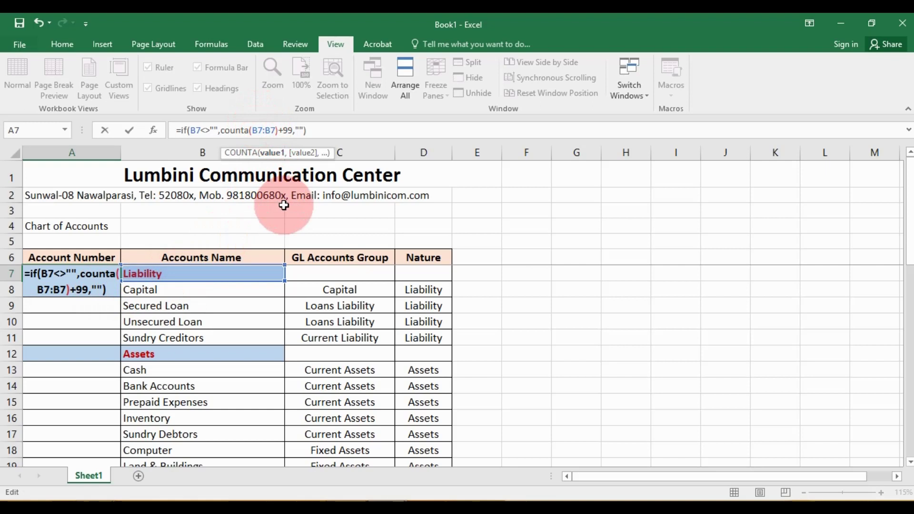
{"action": "key", "text": "F4"}
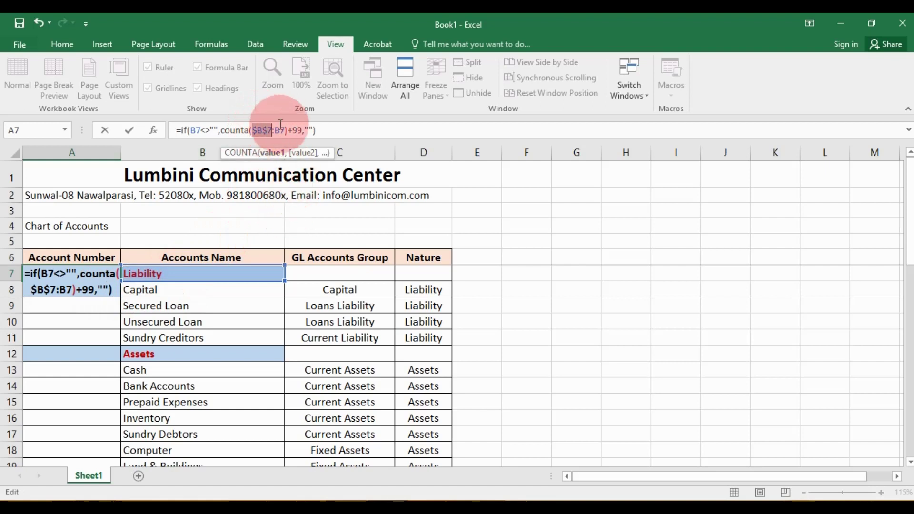
{"action": "left_click_drag", "start_coordinate": [261, 125], "coordinate": [251, 138]}
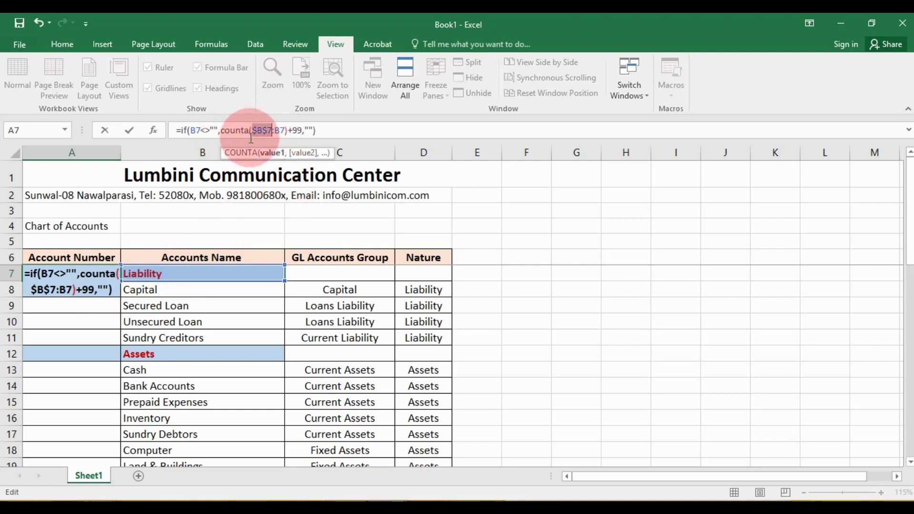
{"action": "key", "text": "Return"}
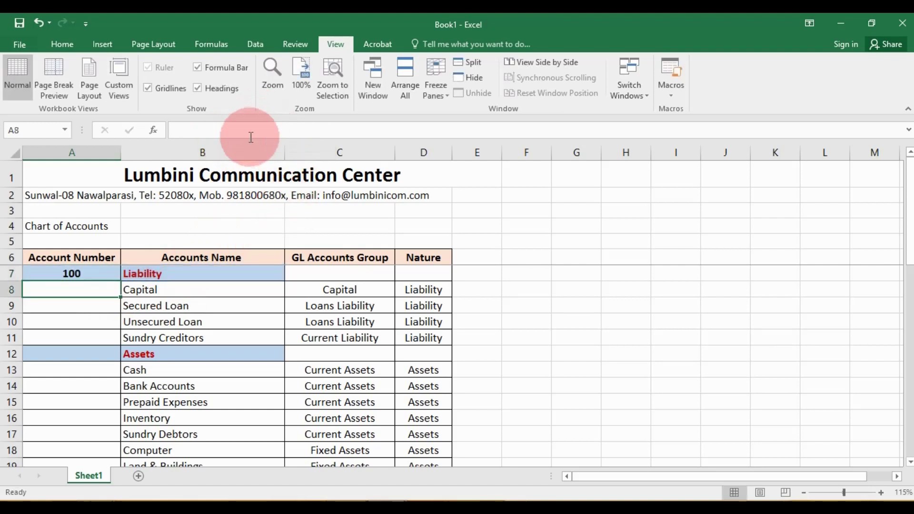
Step: Review A7's numbering formula and test it by entering 'assets' in B7
{"action": "left_click", "coordinate": [103, 272]}
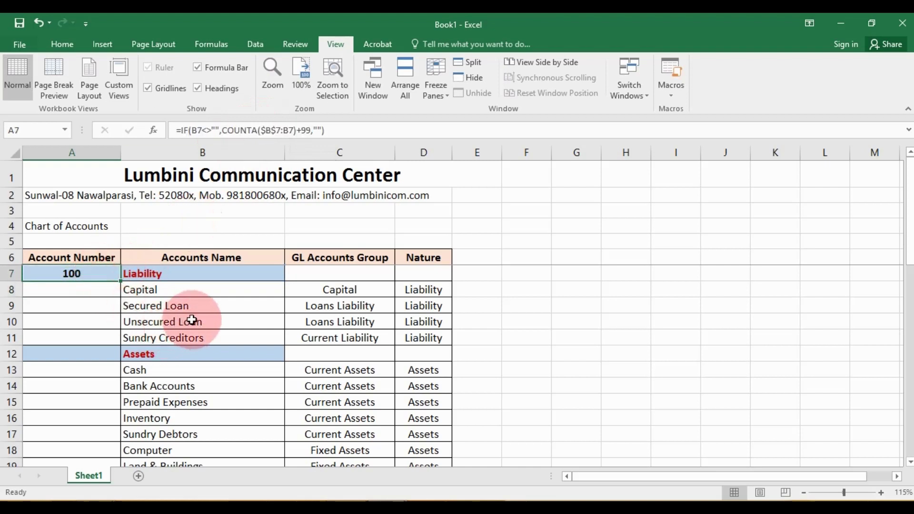
{"action": "left_click", "coordinate": [184, 273]}
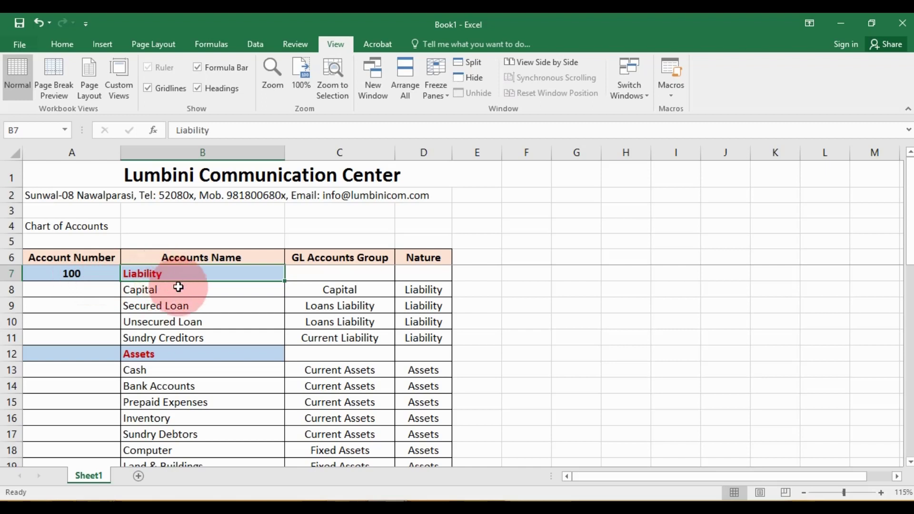
{"action": "left_click", "coordinate": [178, 290]}
{"action": "left_click", "coordinate": [77, 273]}
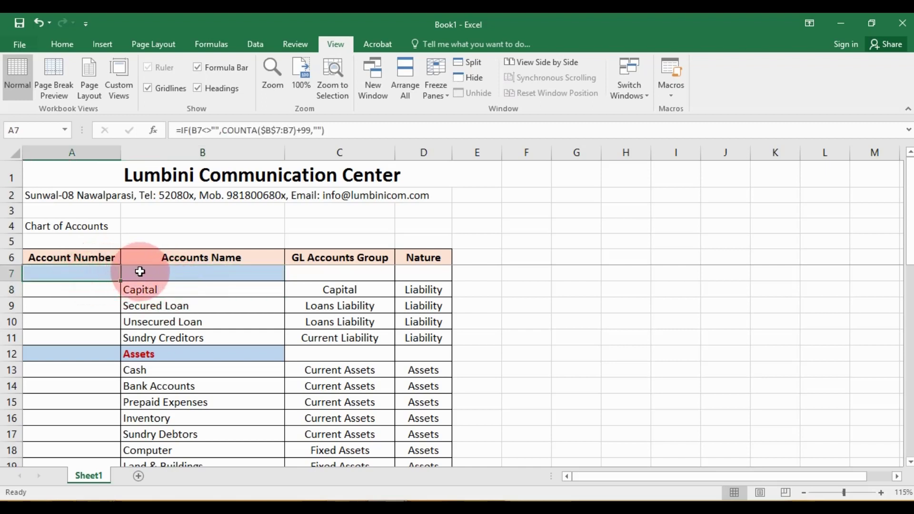
{"action": "left_click", "coordinate": [143, 273]}
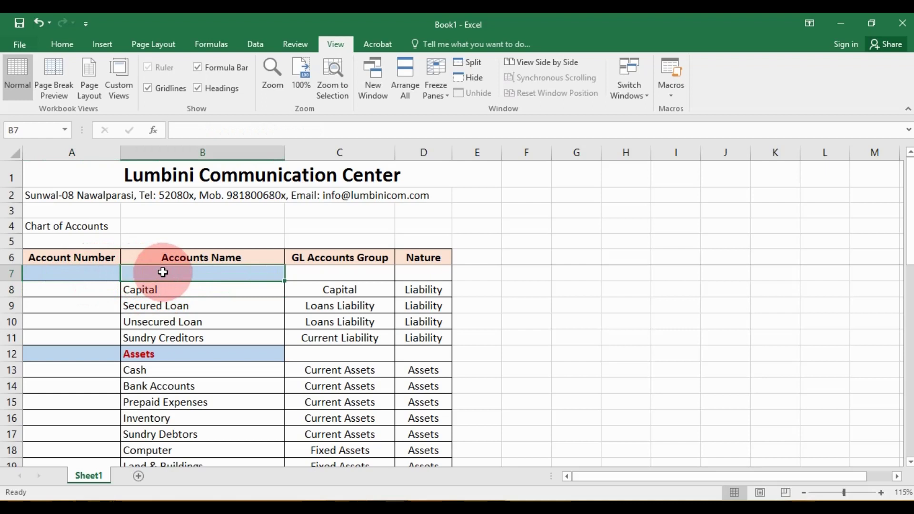
{"action": "type", "text": "assets"}
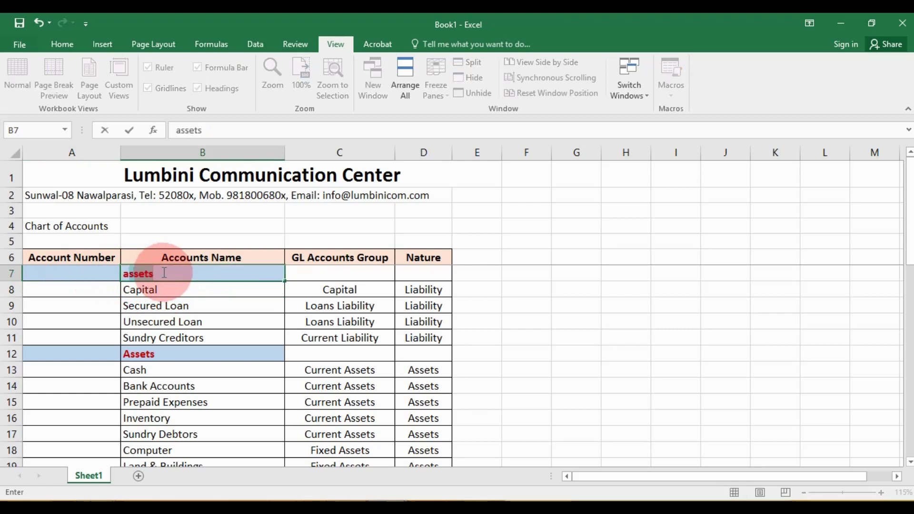
{"action": "key", "text": "Return"}
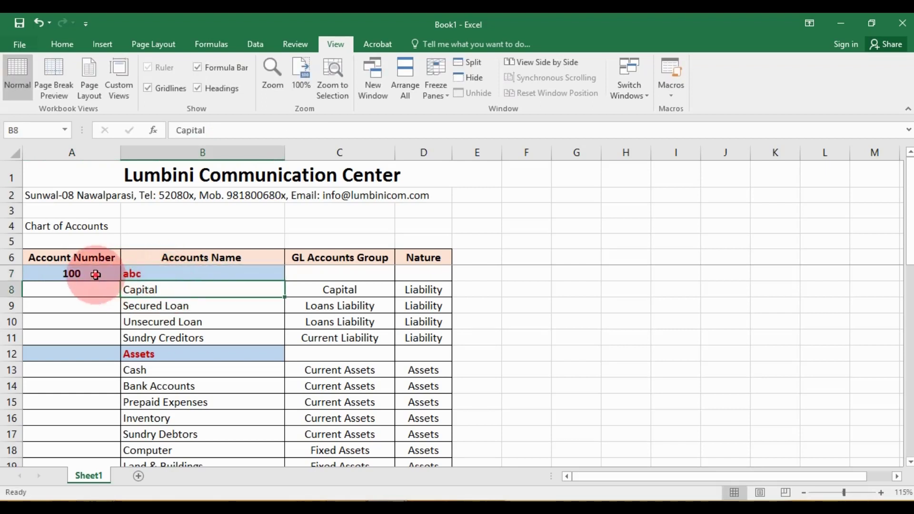
{"action": "left_click", "coordinate": [96, 275]}
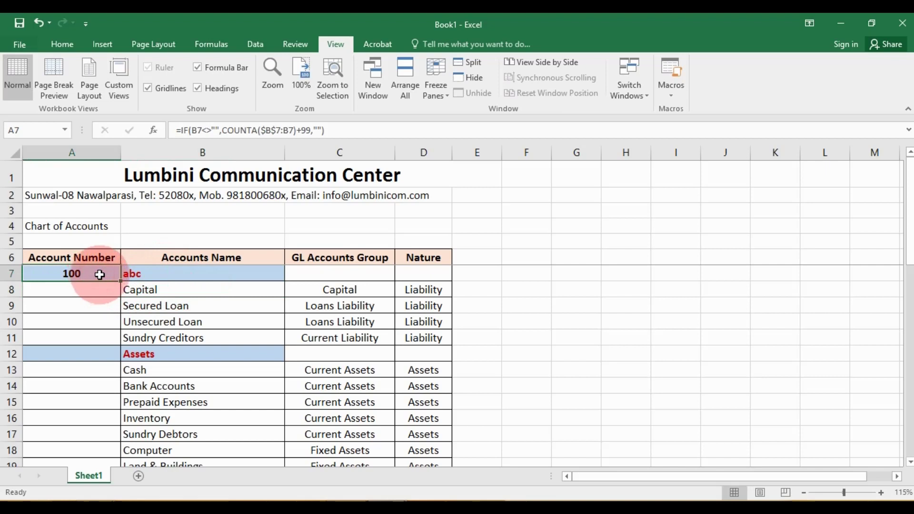
Step: Restore 'Liability' in B7 and fill A7's formula down to A11 for numbers 100–104
{"action": "left_click", "coordinate": [205, 269]}
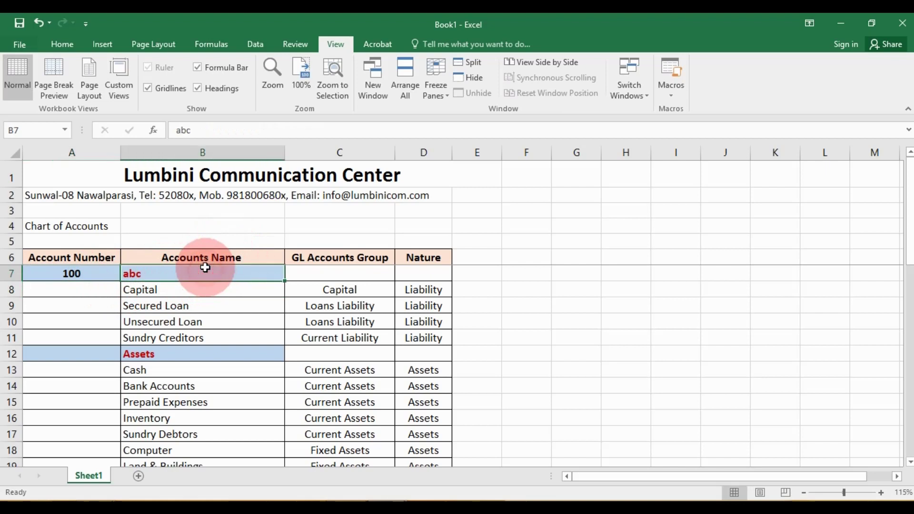
{"action": "type", "text": "Liability"}
{"action": "key", "text": "Return"}
{"action": "left_click", "coordinate": [95, 286]}
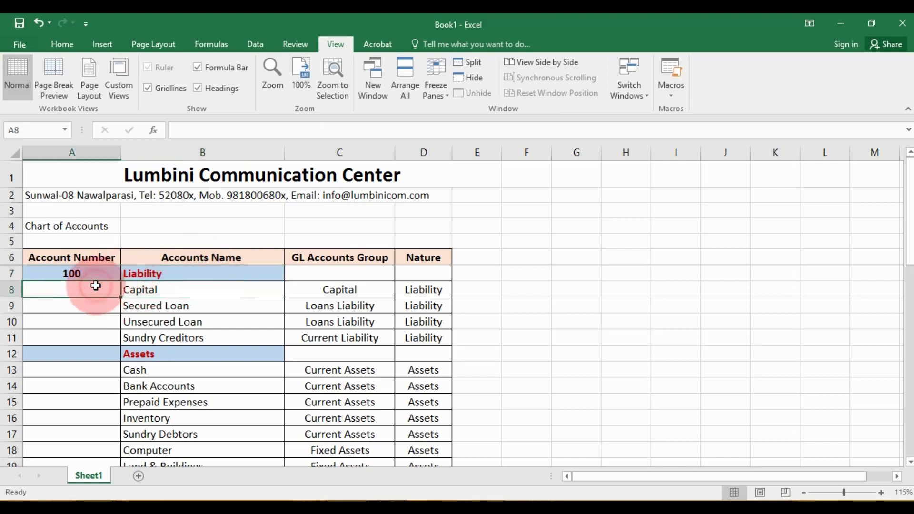
{"action": "left_click", "coordinate": [94, 272]}
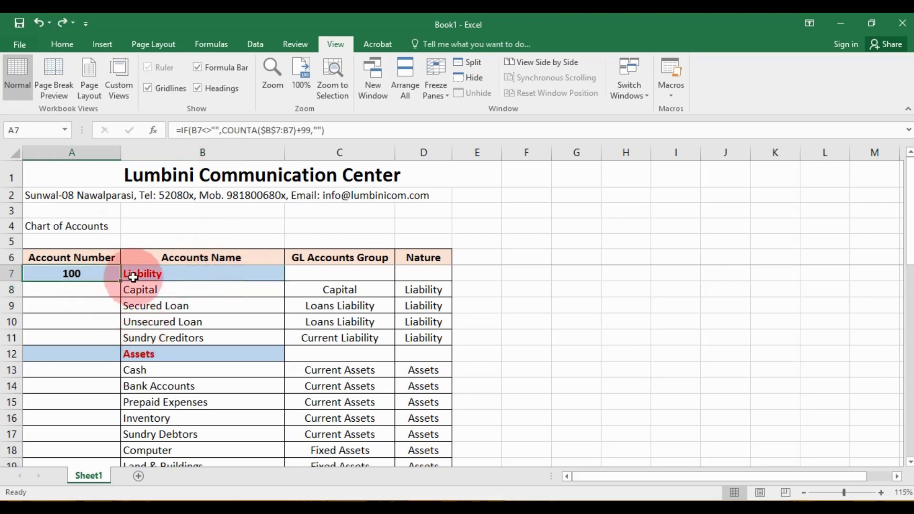
{"action": "left_click_drag", "start_coordinate": [122, 281], "coordinate": [114, 339]}
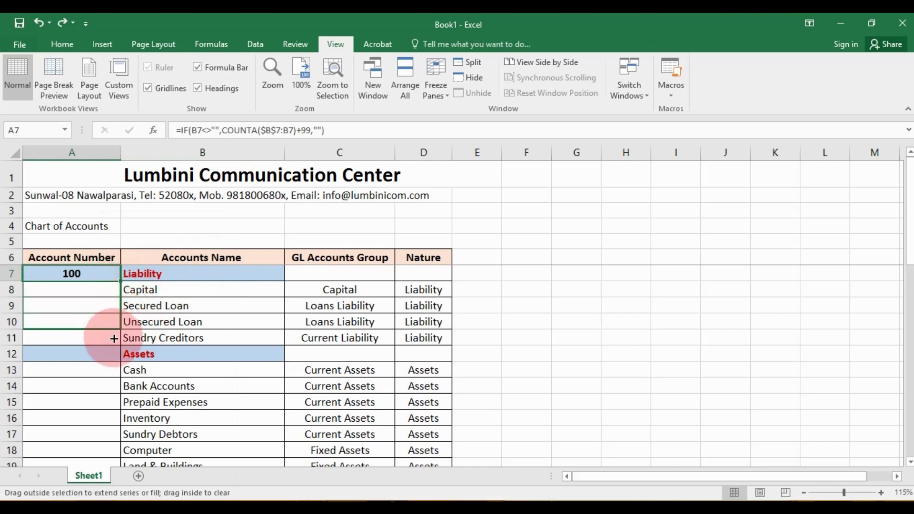
{"action": "left_click", "coordinate": [71, 338]}
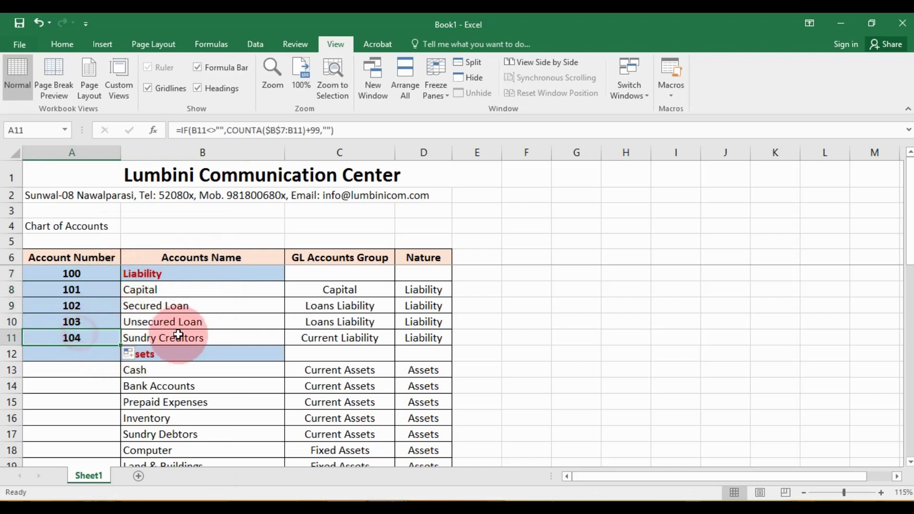
{"action": "left_click", "coordinate": [184, 336]}
{"action": "left_click", "coordinate": [218, 359]}
{"action": "key", "text": "Left"}
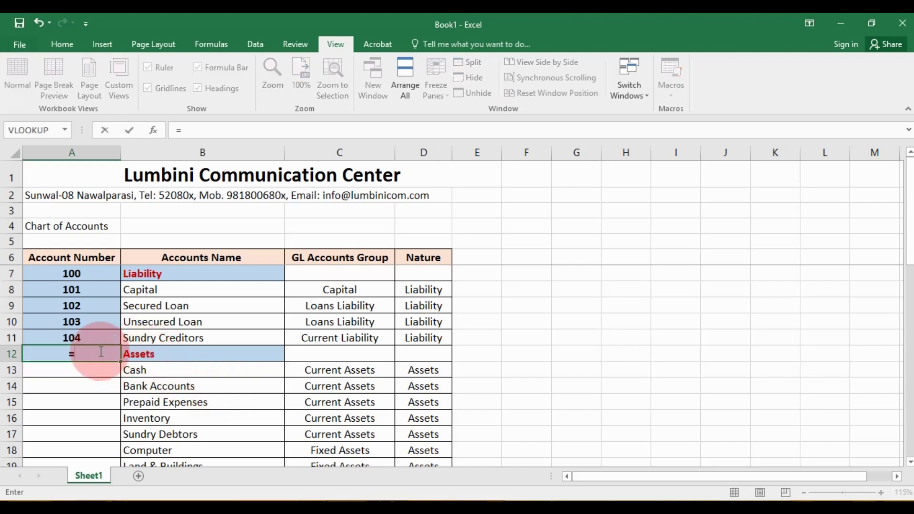
Step: Enter =IF(B12<>"",COUNTA(B12:B12)+199,"") in A12 for the Assets heading
{"action": "type", "text": "if"}
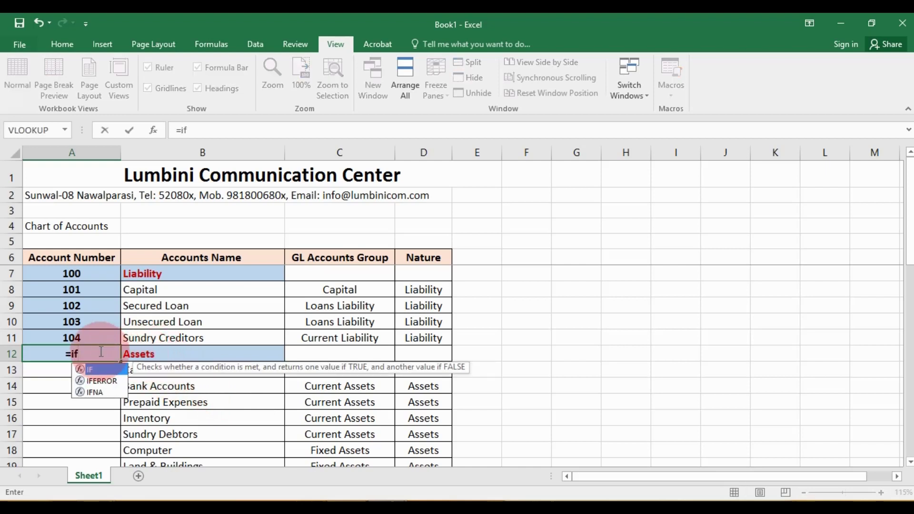
{"action": "type", "text": "("}
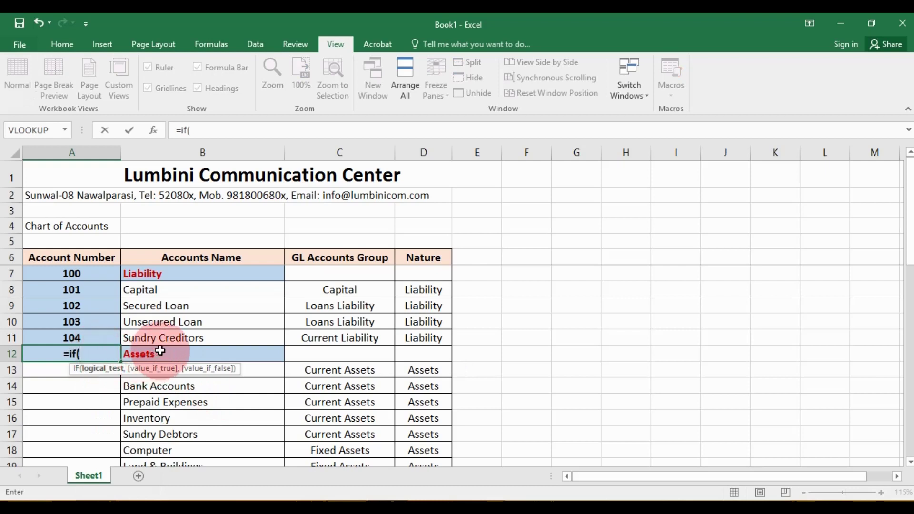
{"action": "left_click", "coordinate": [160, 351]}
{"action": "type", "text": "<"}
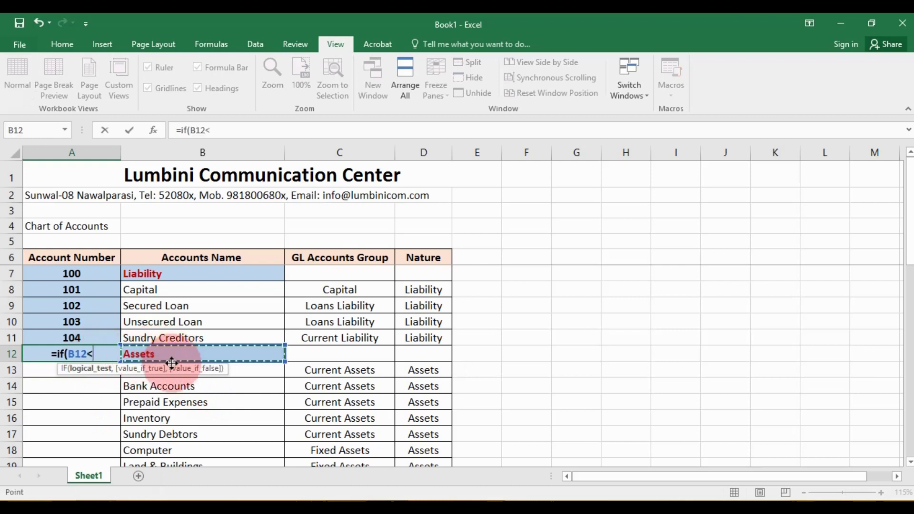
{"action": "type", "text": ">"}
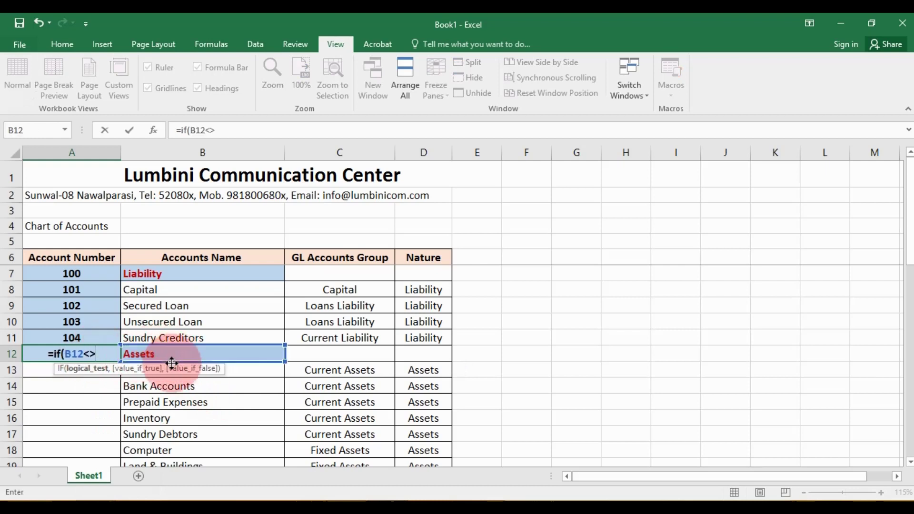
{"action": "type", "text": "\""}
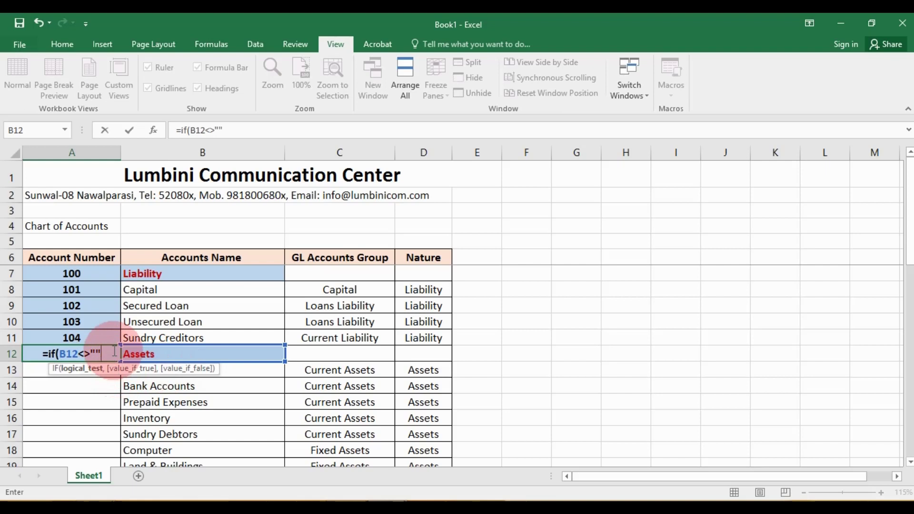
{"action": "type", "text": ","}
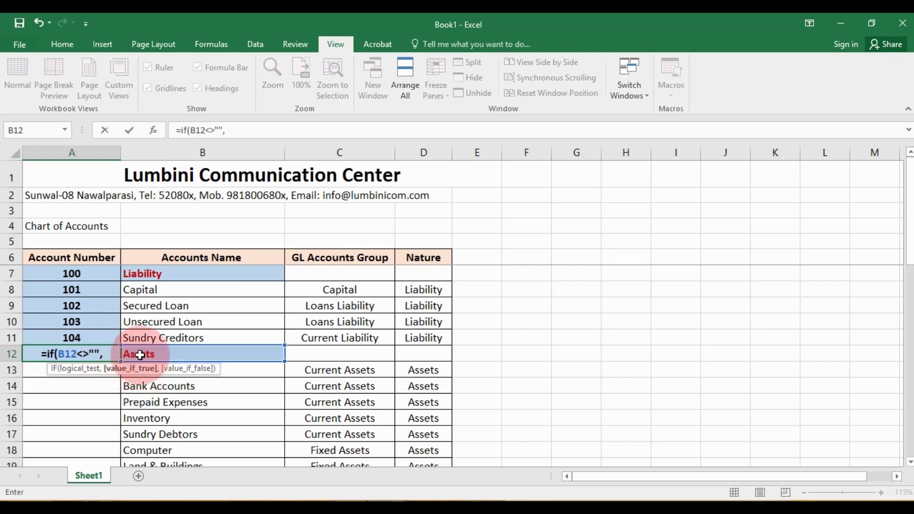
{"action": "type", "text": "count"}
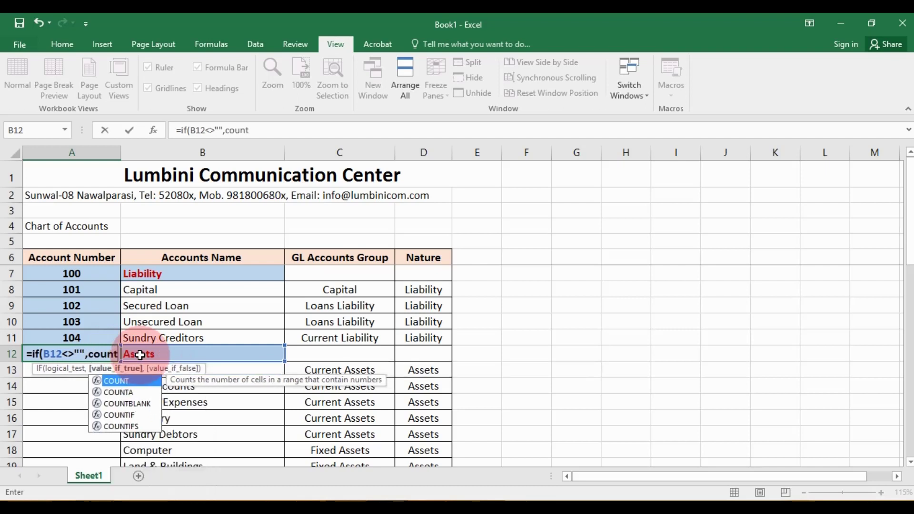
{"action": "type", "text": "a("}
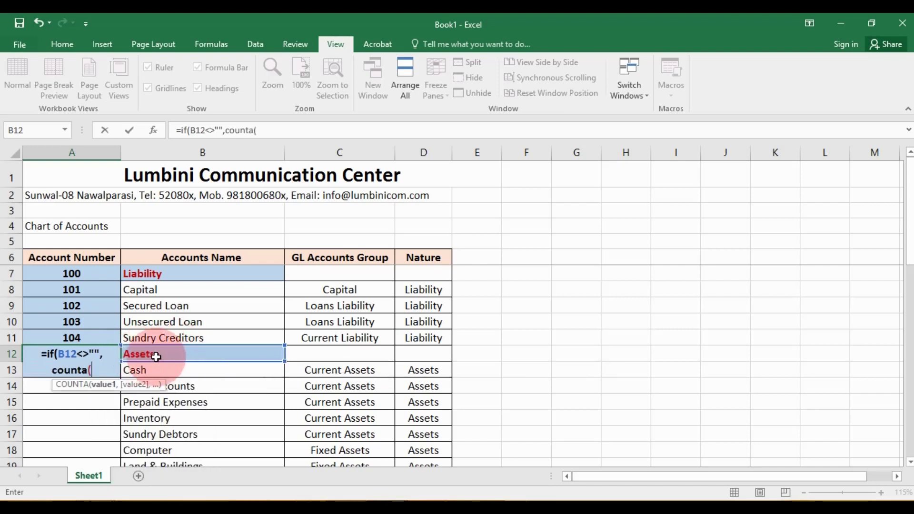
{"action": "left_click", "coordinate": [155, 354]}
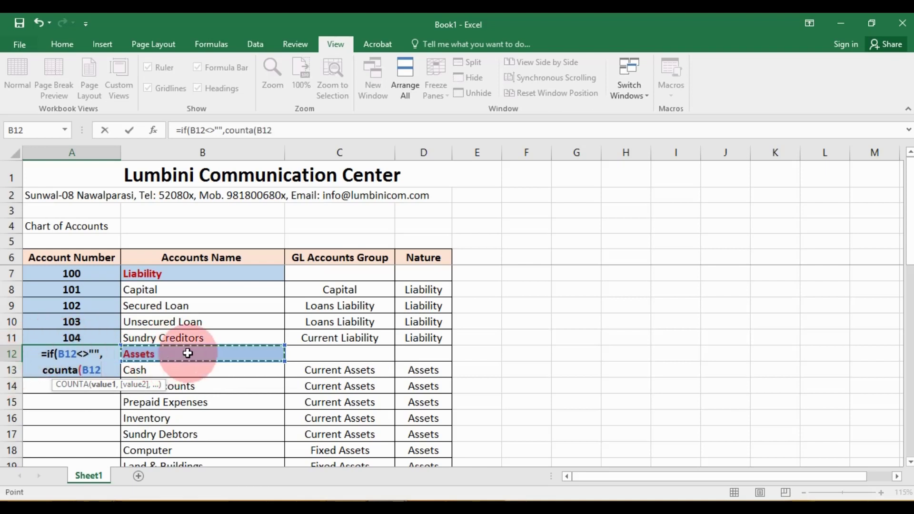
{"action": "key", "text": "F8"}
{"action": "type", "text": ")+"}
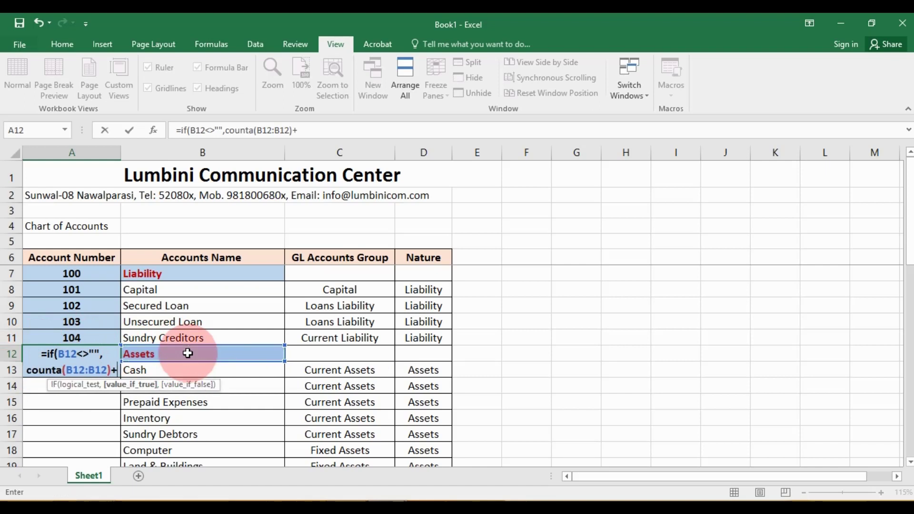
{"action": "type", "text": "199"}
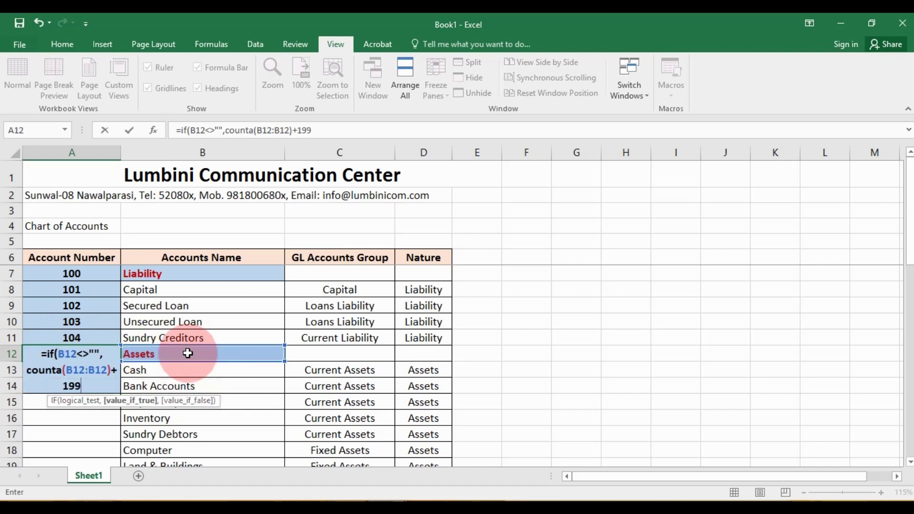
{"action": "type", "text": ","}
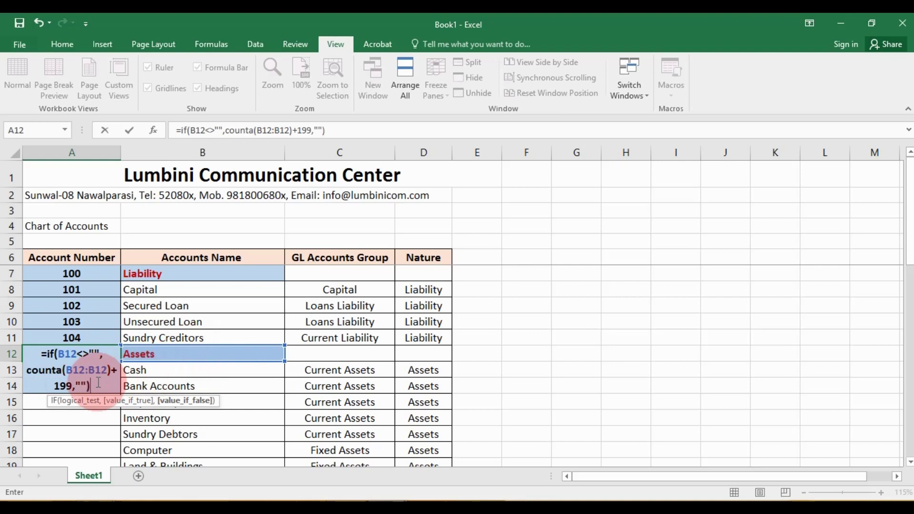
{"action": "left_click", "coordinate": [263, 130]}
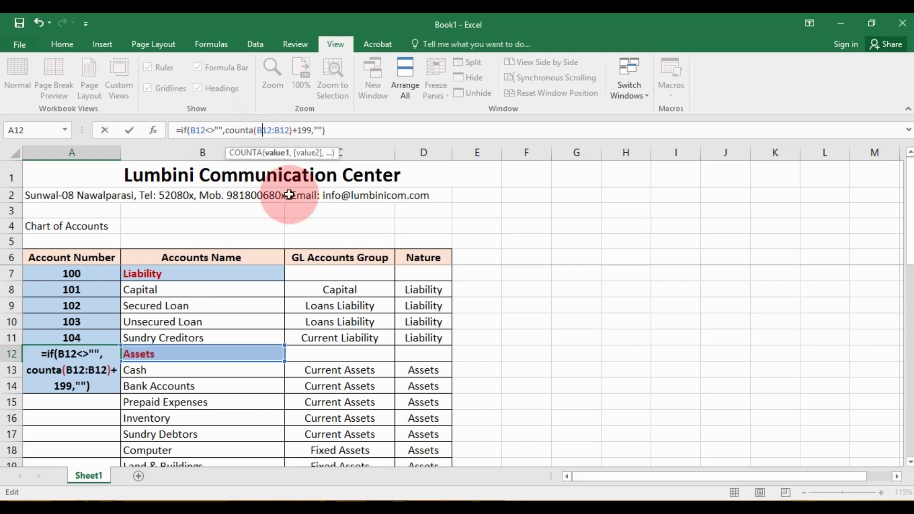
{"action": "key", "text": "Return"}
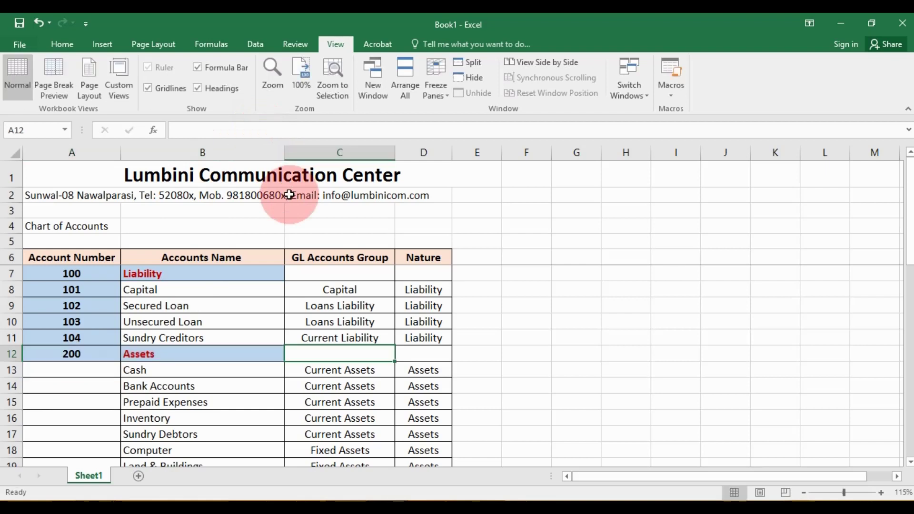
Step: Anchor A12's COUNTA range start as $B$12 so Assets is numbered 200
{"action": "double_click", "coordinate": [82, 354]}
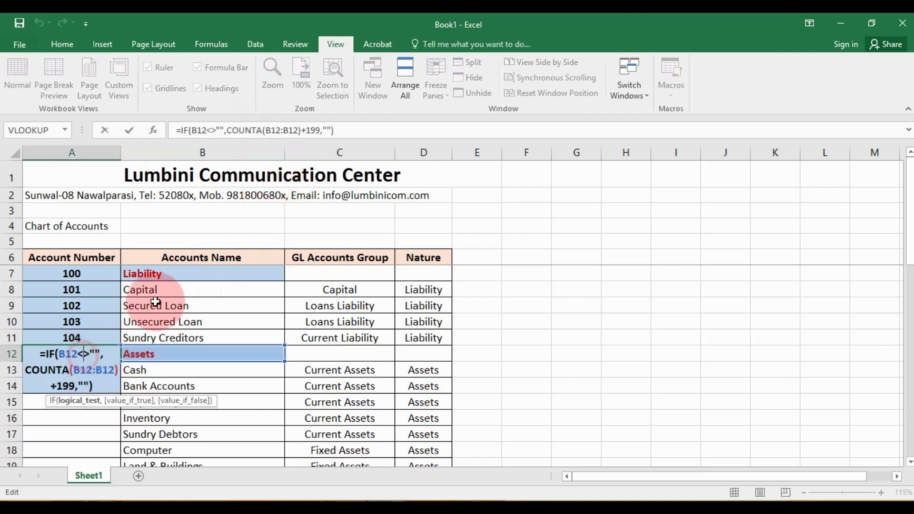
{"action": "left_click", "coordinate": [280, 132]}
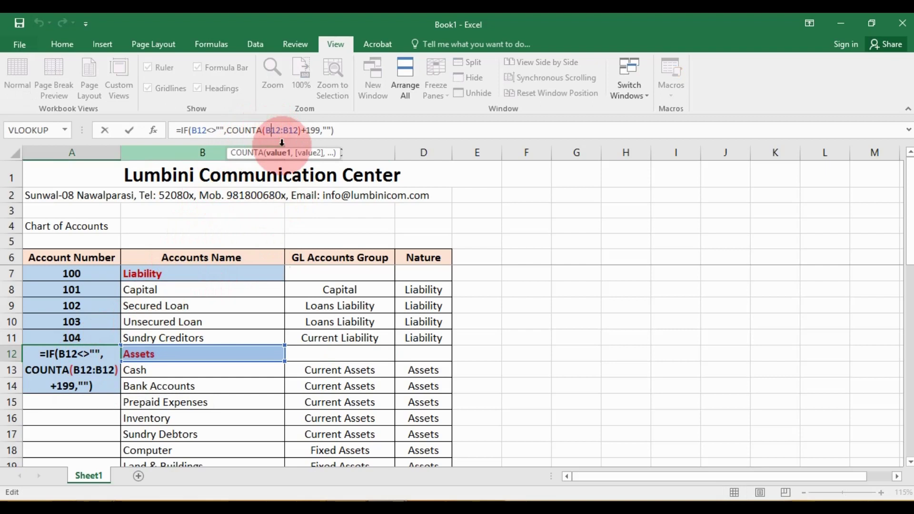
{"action": "key", "text": "F4"}
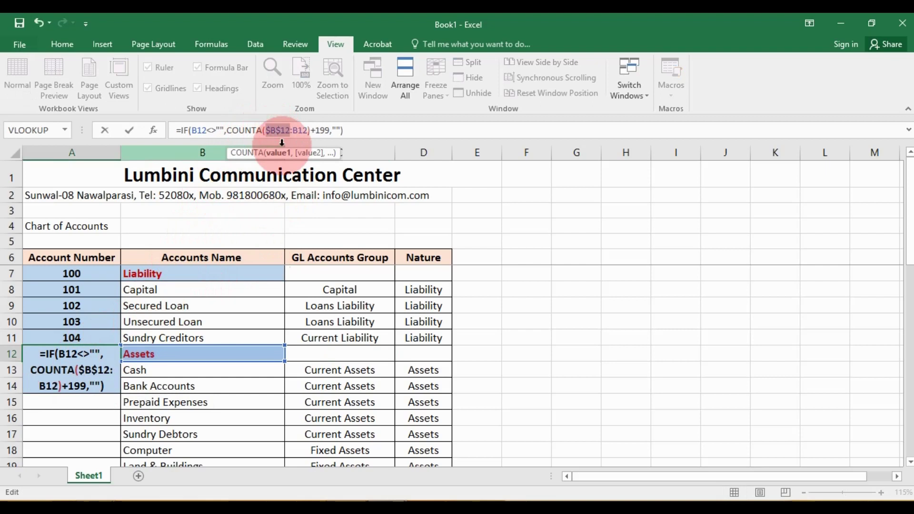
{"action": "key", "text": "Return"}
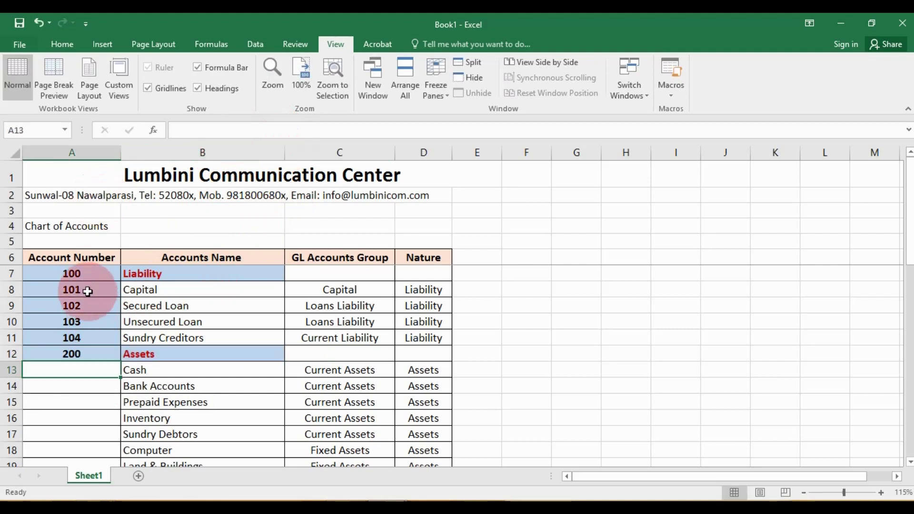
{"action": "scroll", "coordinate": [117, 312], "scroll_direction": "down", "scroll_amount": 1}
{"action": "left_click", "coordinate": [117, 311]}
Step: Fill the Assets numbering formula down through row 24, numbering Assets through 212
{"action": "mouse_move", "coordinate": [120, 314]}
{"action": "left_mouse_down"}
{"action": "mouse_move", "coordinate": [132, 418]}
{"action": "mouse_move", "coordinate": [119, 438]}
{"action": "left_mouse_up"}
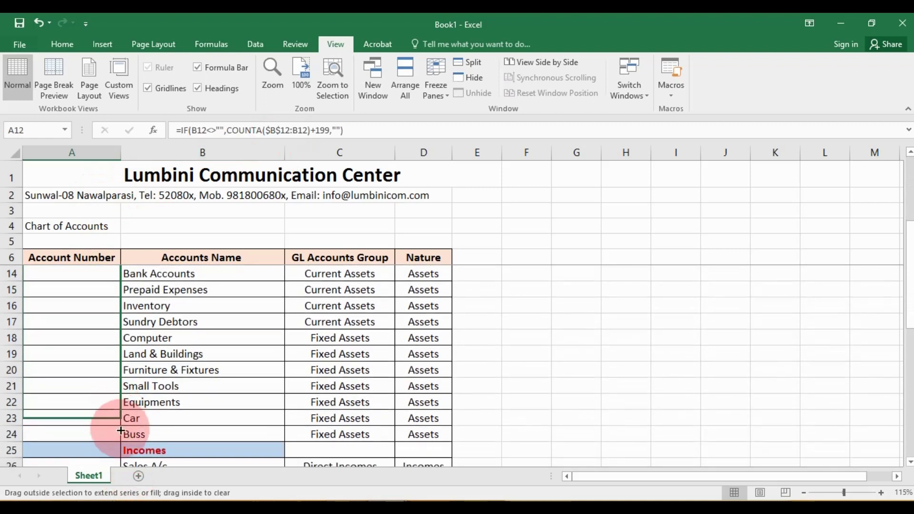
{"action": "left_click_drag", "start_coordinate": [118, 438], "coordinate": [127, 430]}
{"action": "scroll", "coordinate": [196, 405], "scroll_direction": "down", "scroll_amount": 2}
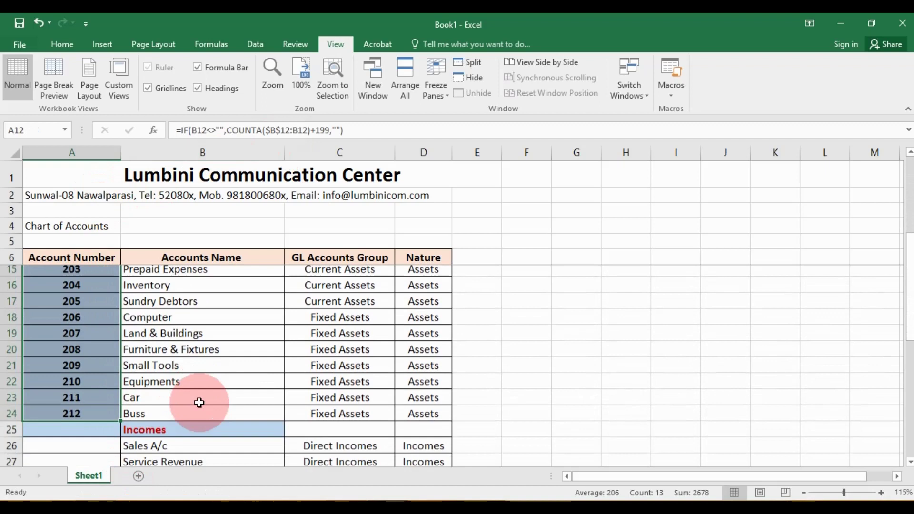
{"action": "left_click", "coordinate": [99, 353]}
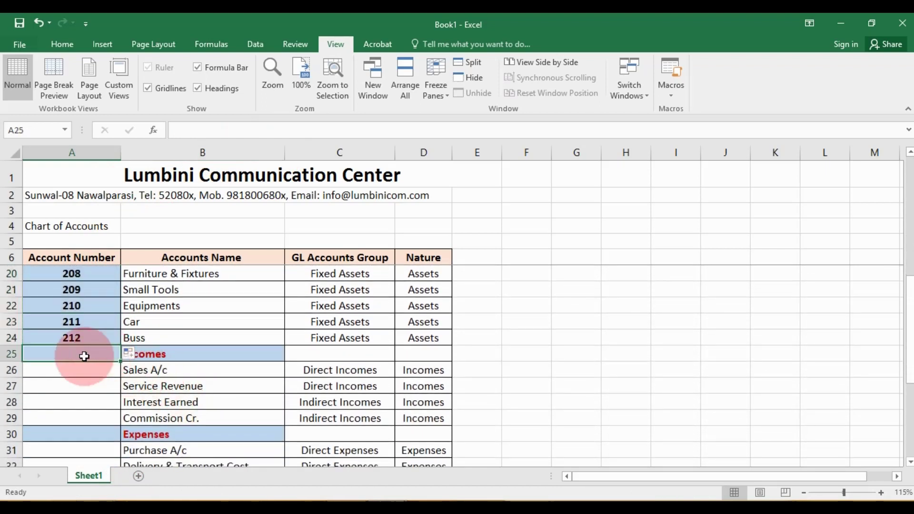
{"action": "left_click", "coordinate": [84, 336]}
{"action": "left_click", "coordinate": [82, 353]}
{"action": "left_click", "coordinate": [98, 433]}
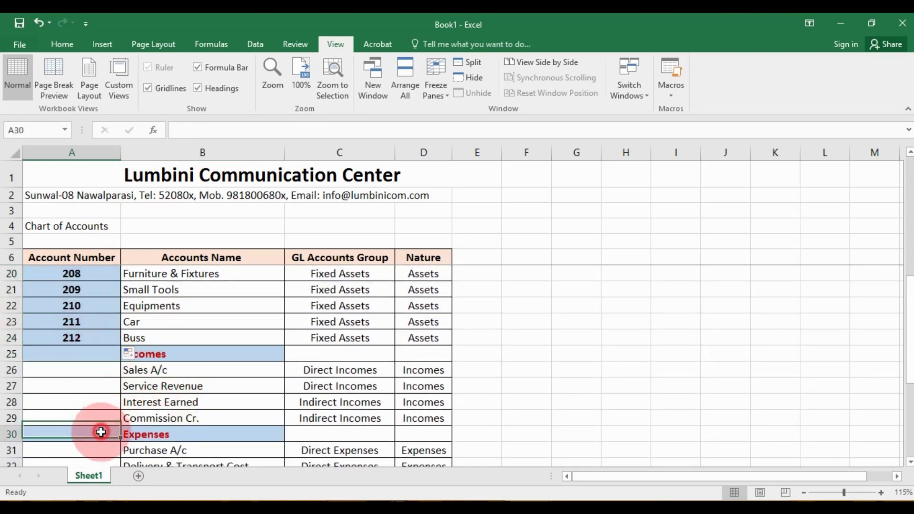
Step: Paste A24's formula into A25 and change its anchor to $B$25
{"action": "left_click", "coordinate": [91, 341]}
{"action": "right_click", "coordinate": [93, 344]}
{"action": "left_click", "coordinate": [137, 77]}
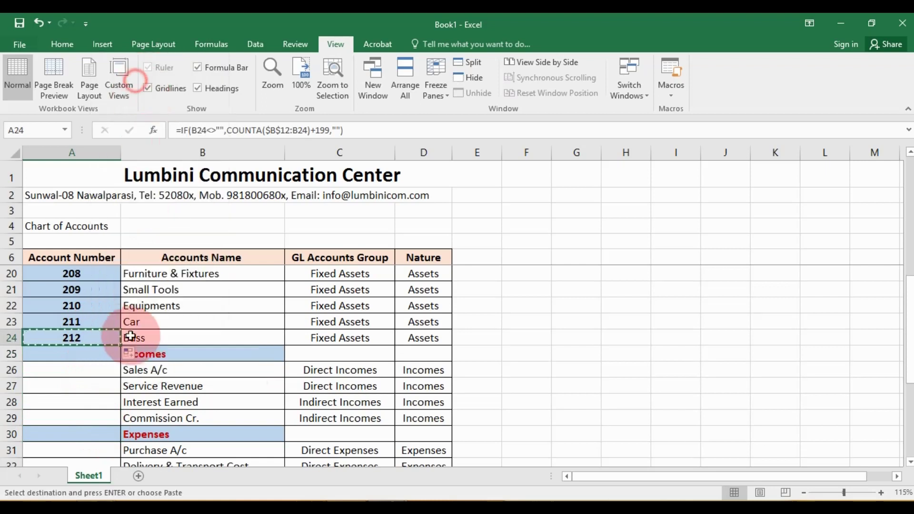
{"action": "left_click", "coordinate": [104, 349]}
{"action": "right_click", "coordinate": [103, 354]}
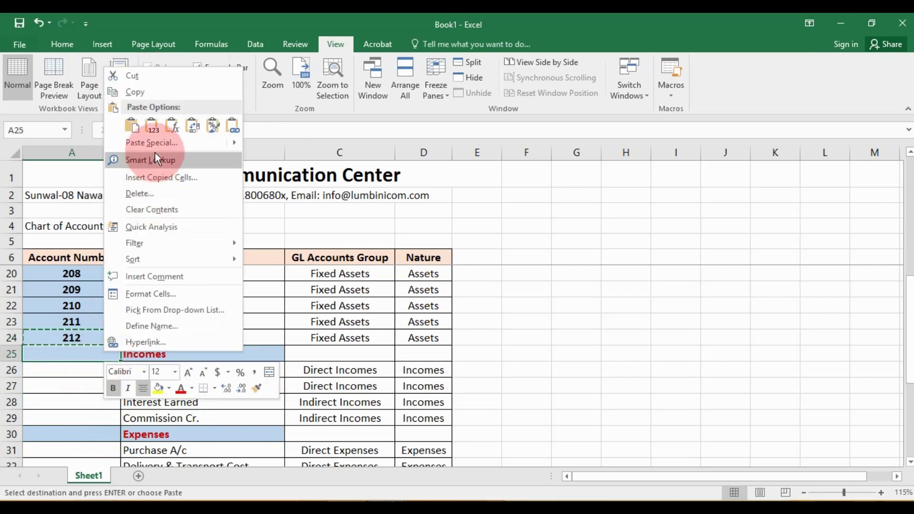
{"action": "left_click", "coordinate": [174, 126]}
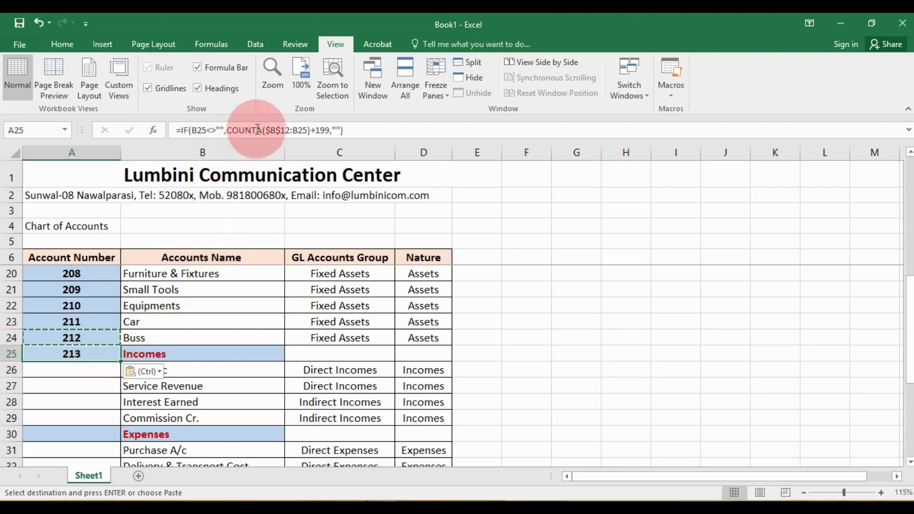
{"action": "left_click", "coordinate": [290, 130]}
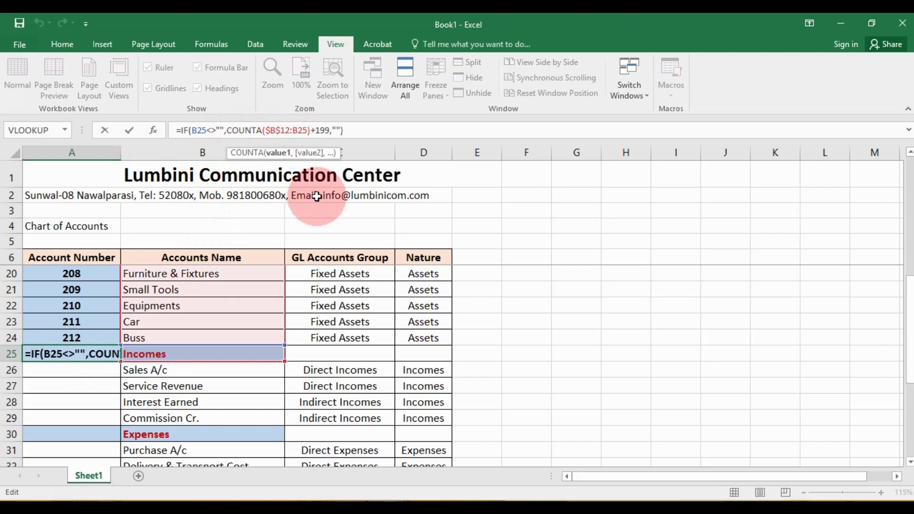
{"action": "key", "text": "BackSpace"}
{"action": "key", "text": "BackSpace"}
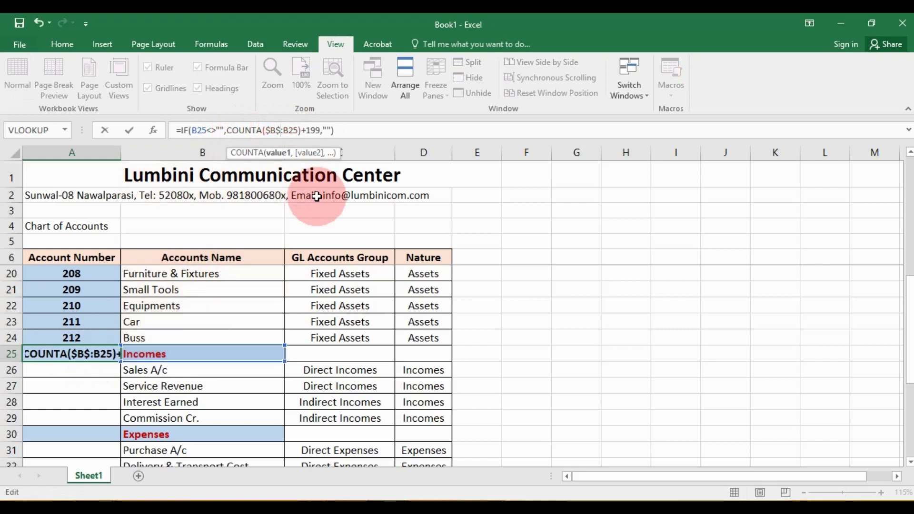
{"action": "type", "text": "25"}
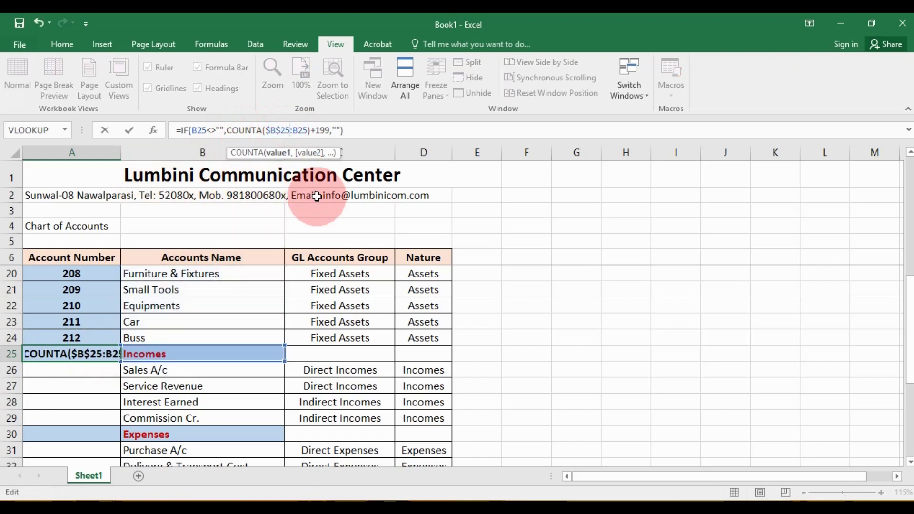
{"action": "key", "text": "Return"}
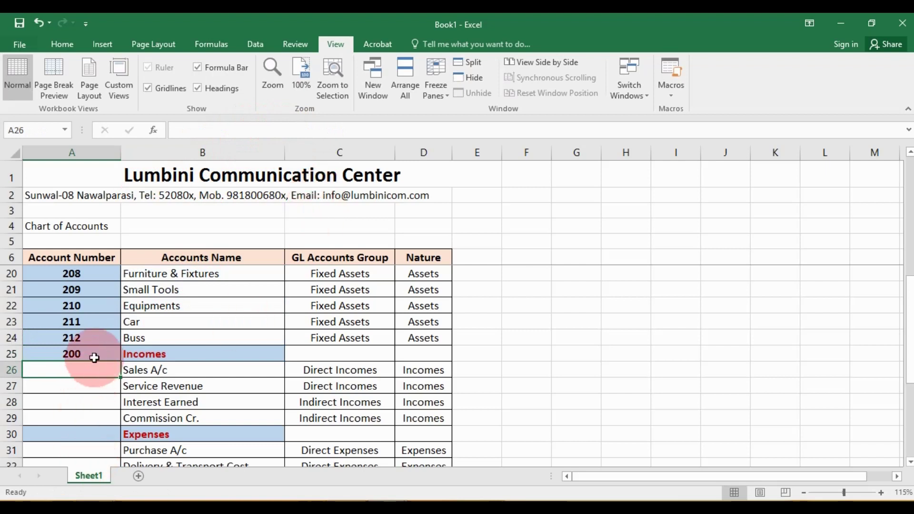
Step: Change A25's offset to +299 so the Incomes heading shows 300
{"action": "left_click", "coordinate": [94, 358]}
{"action": "left_click", "coordinate": [330, 130]}
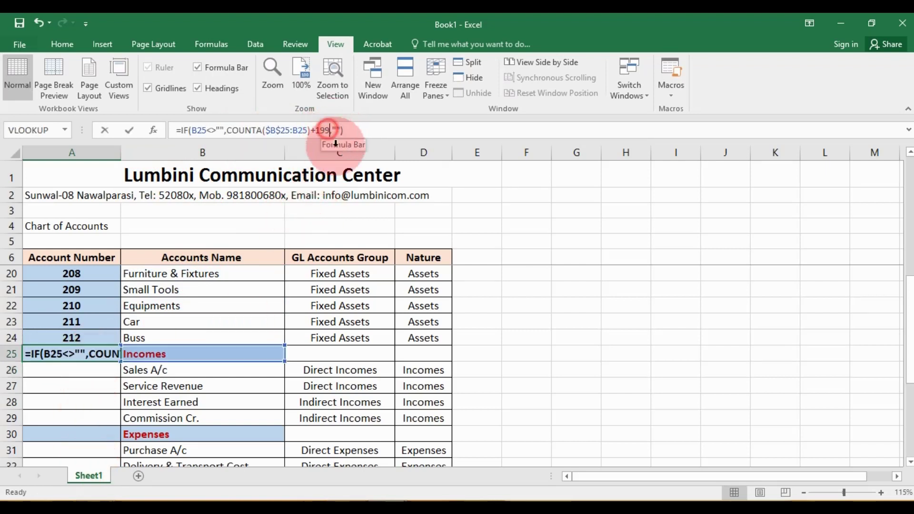
{"action": "key", "text": "BackSpace"}
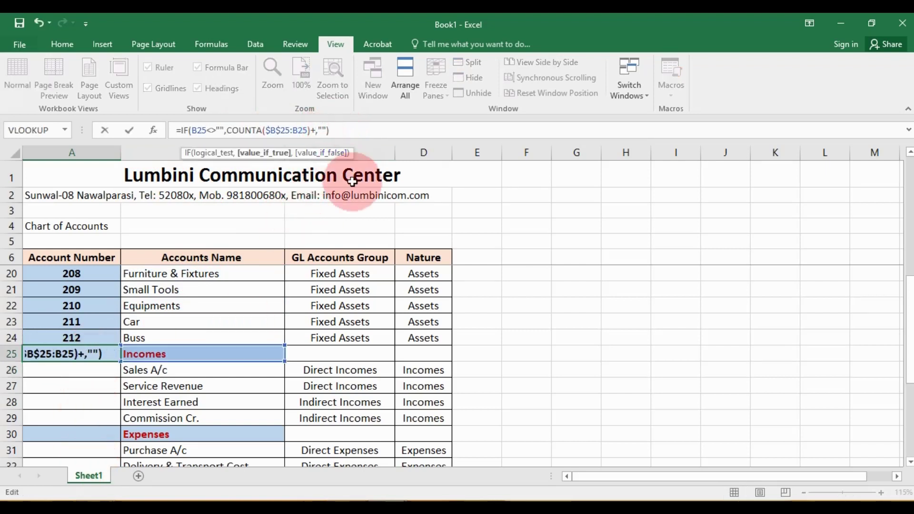
{"action": "type", "text": "299"}
{"action": "key", "text": "Return"}
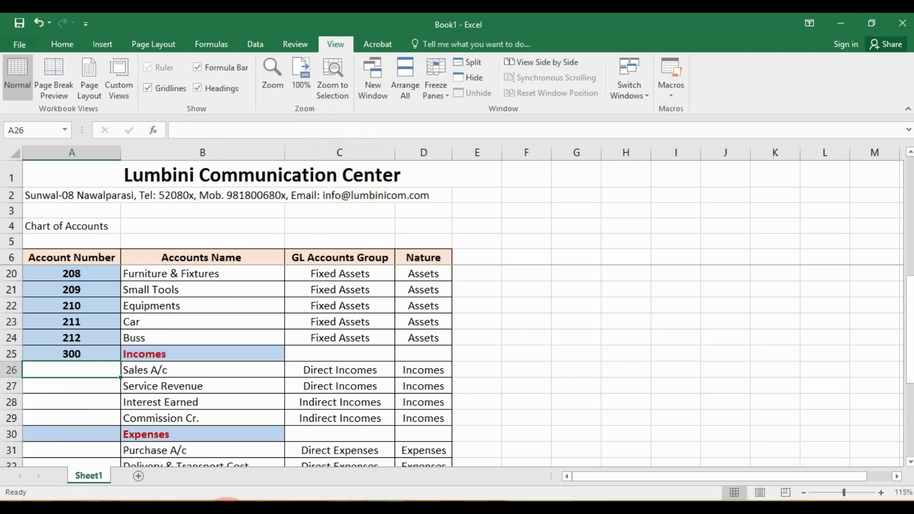
{"action": "scroll", "coordinate": [120, 335], "scroll_direction": "down", "scroll_amount": 1}
Step: Fill A25's formula down to A29 for 301–304 and paste it into A30
{"action": "left_click", "coordinate": [114, 307]}
{"action": "left_click_drag", "start_coordinate": [120, 314], "coordinate": [112, 373]}
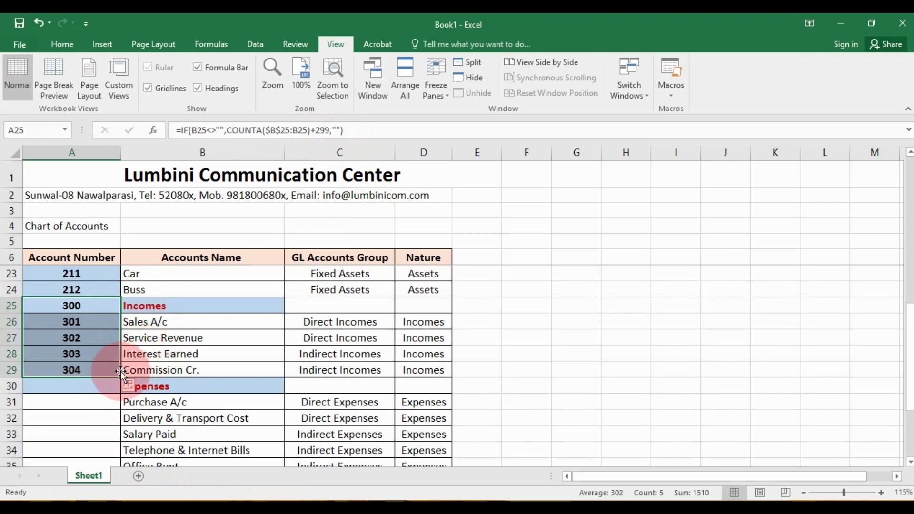
{"action": "scroll", "coordinate": [102, 351], "scroll_direction": "down", "scroll_amount": 1}
{"action": "right_click", "coordinate": [89, 322]}
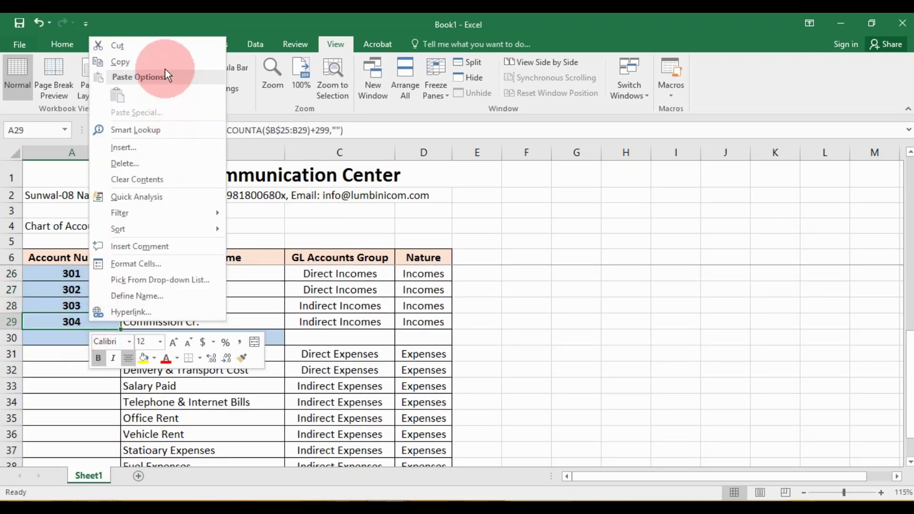
{"action": "left_click", "coordinate": [161, 61]}
{"action": "right_click", "coordinate": [81, 339]}
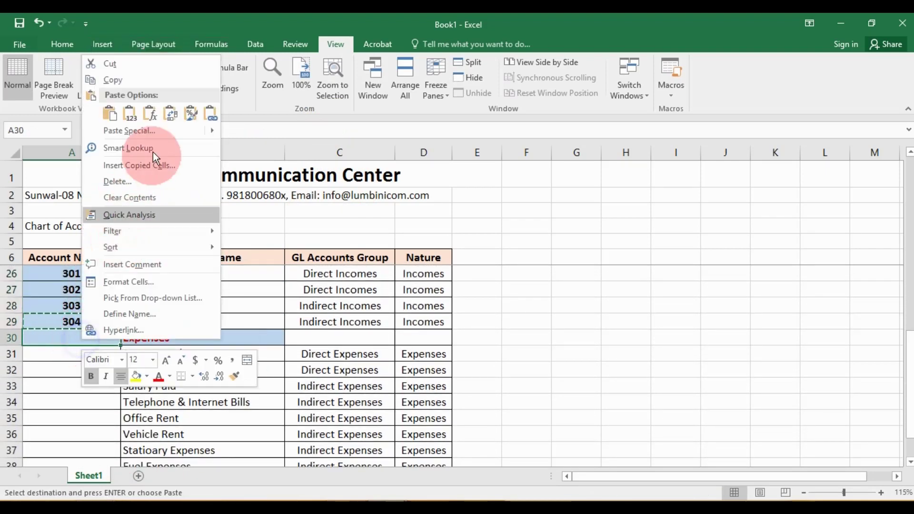
{"action": "left_click", "coordinate": [157, 115]}
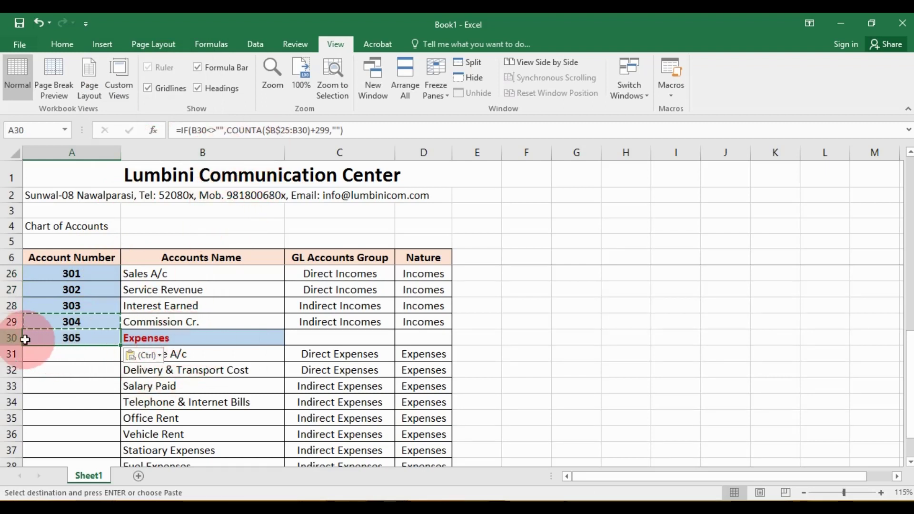
Step: Edit A30 to COUNTA($B$30:B30)+399 and fill it down the expense rows, numbering 400–409
{"action": "left_click", "coordinate": [289, 130]}
{"action": "key", "text": "BackSpace"}
{"action": "key", "text": "BackSpace"}
{"action": "type", "text": "30"}
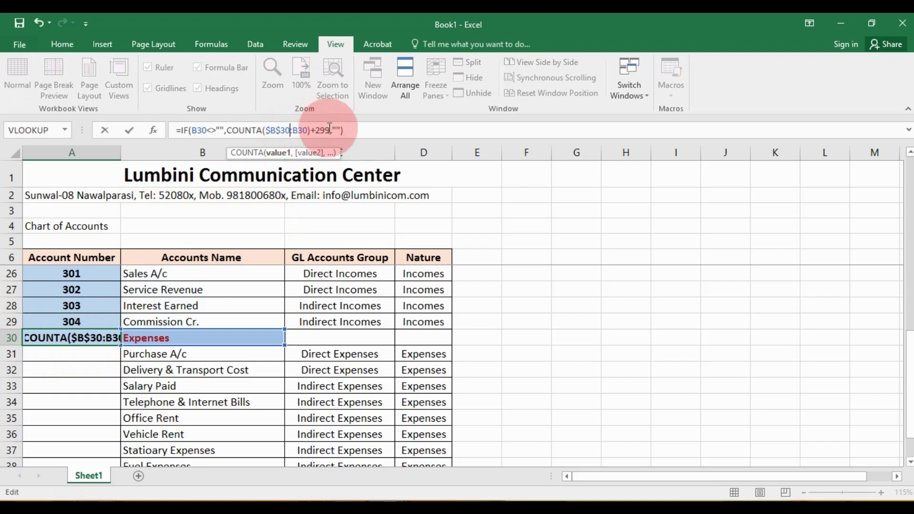
{"action": "left_click", "coordinate": [331, 130]}
{"action": "key", "text": "BackSpace"}
{"action": "key", "text": "BackSpace"}
{"action": "type", "text": "3"}
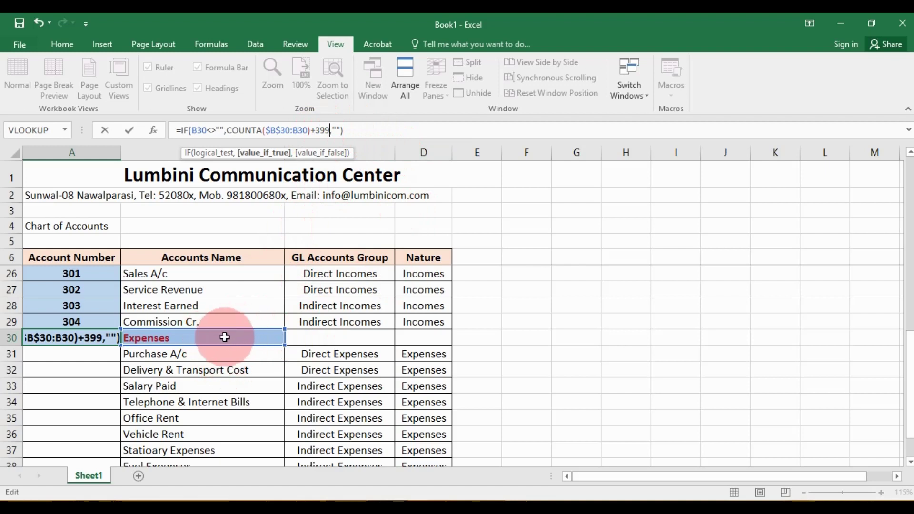
{"action": "key", "text": "Return"}
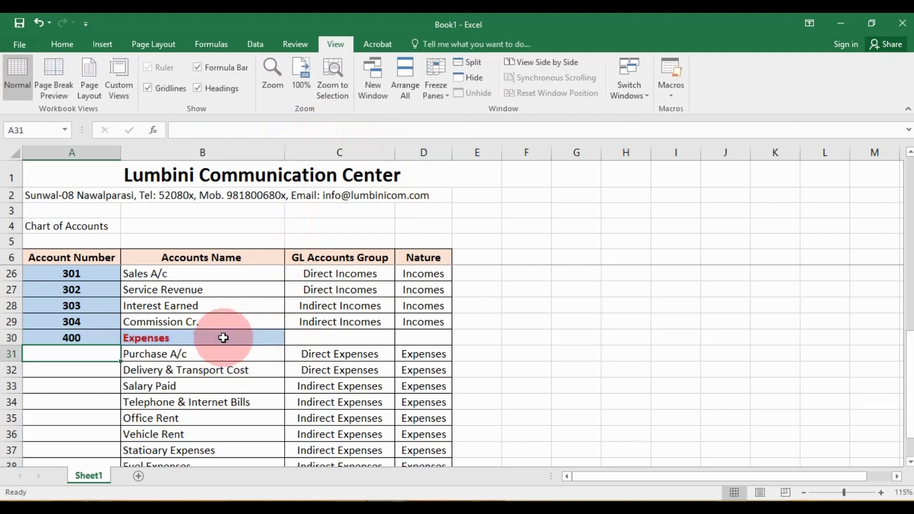
{"action": "left_click", "coordinate": [91, 334]}
{"action": "left_click_drag", "start_coordinate": [104, 341], "coordinate": [115, 437]}
Step: Copy A30's account-number formula down to A40
{"action": "scroll", "coordinate": [230, 357], "scroll_direction": "down", "scroll_amount": 2}
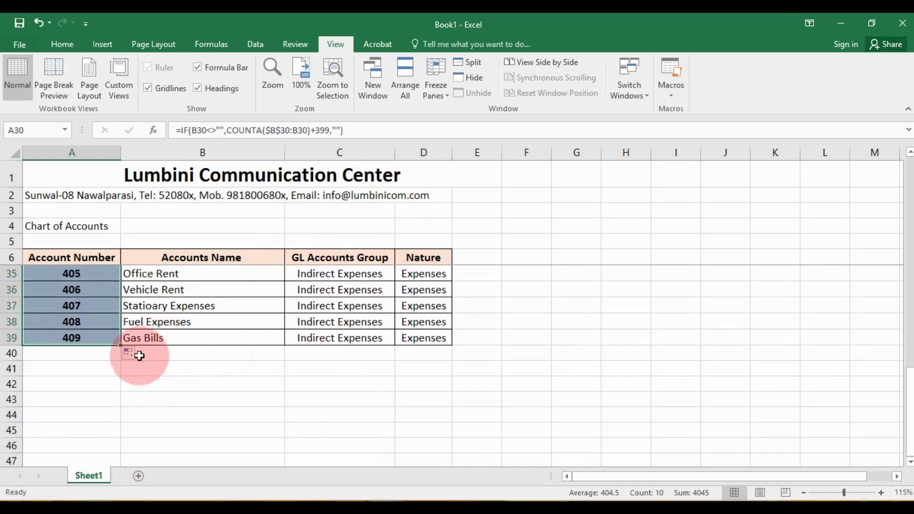
{"action": "left_click_drag", "start_coordinate": [121, 343], "coordinate": [122, 352]}
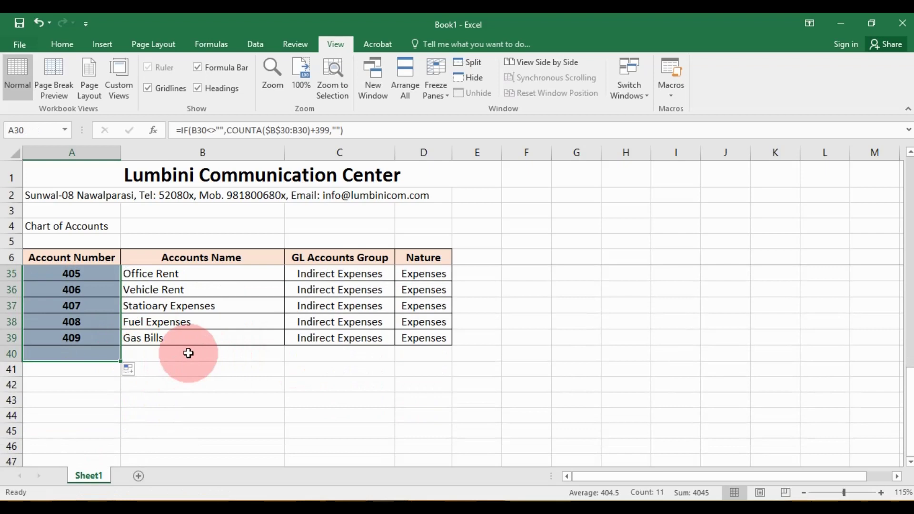
{"action": "left_click", "coordinate": [190, 353]}
{"action": "scroll", "coordinate": [200, 352], "scroll_direction": "up", "scroll_amount": 2}
{"action": "scroll", "coordinate": [202, 353], "scroll_direction": "down", "scroll_amount": 2}
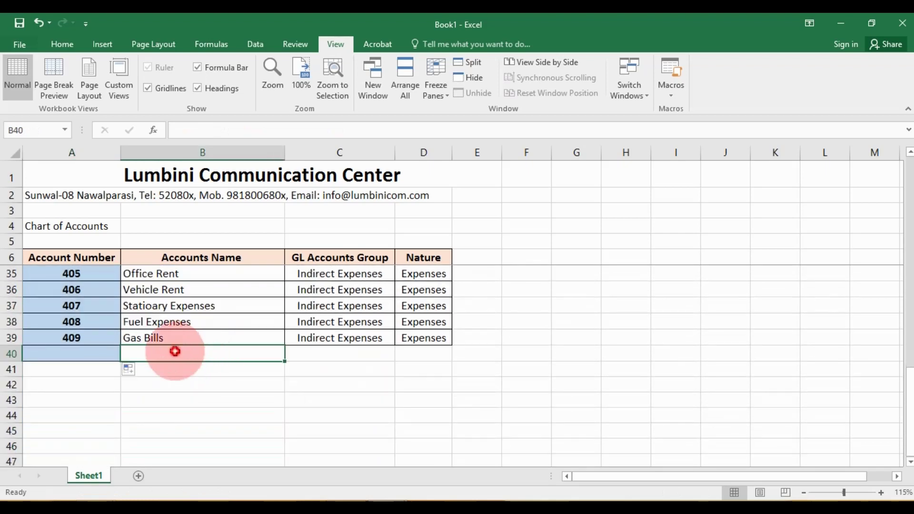
{"action": "left_click", "coordinate": [88, 352]}
{"action": "left_click", "coordinate": [173, 352]}
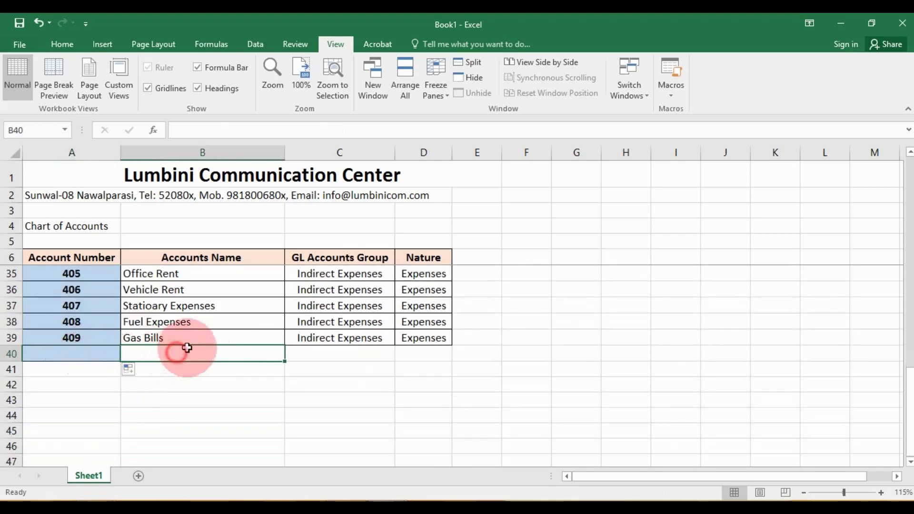
{"action": "left_click", "coordinate": [179, 322]}
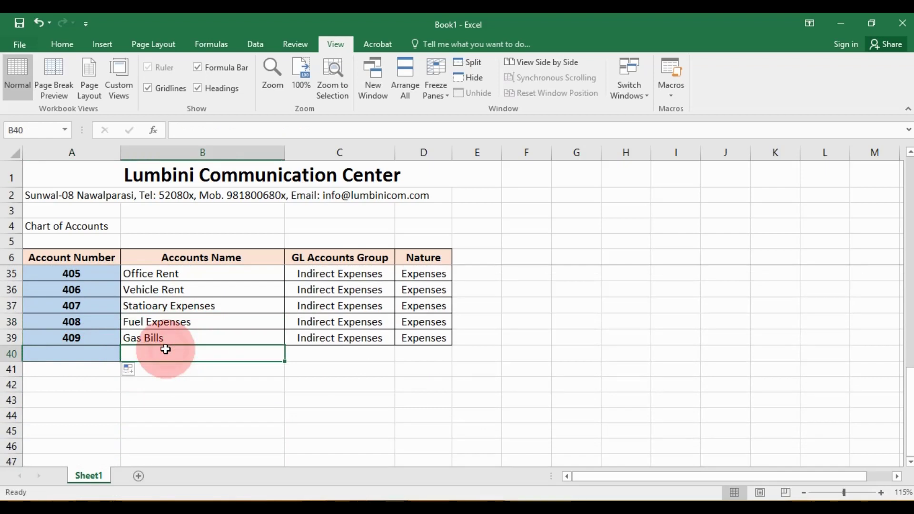
{"action": "left_click", "coordinate": [184, 378]}
Step: Test with 'Vehicle Rent' in B40, confirm A40 shows 410, then clear it
{"action": "left_click", "coordinate": [179, 355]}
{"action": "type", "text": "Vehicle Rent"}
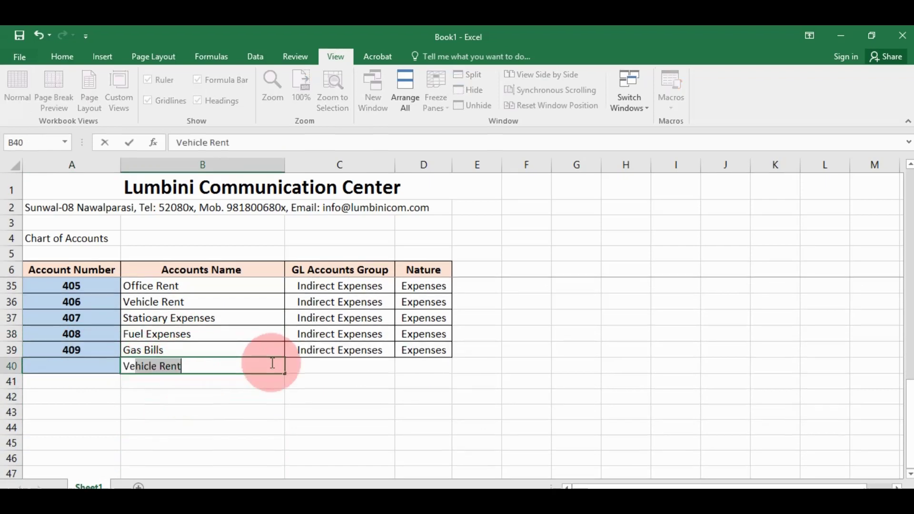
{"action": "key", "text": "Return"}
{"action": "left_click_drag", "start_coordinate": [57, 367], "coordinate": [193, 361]}
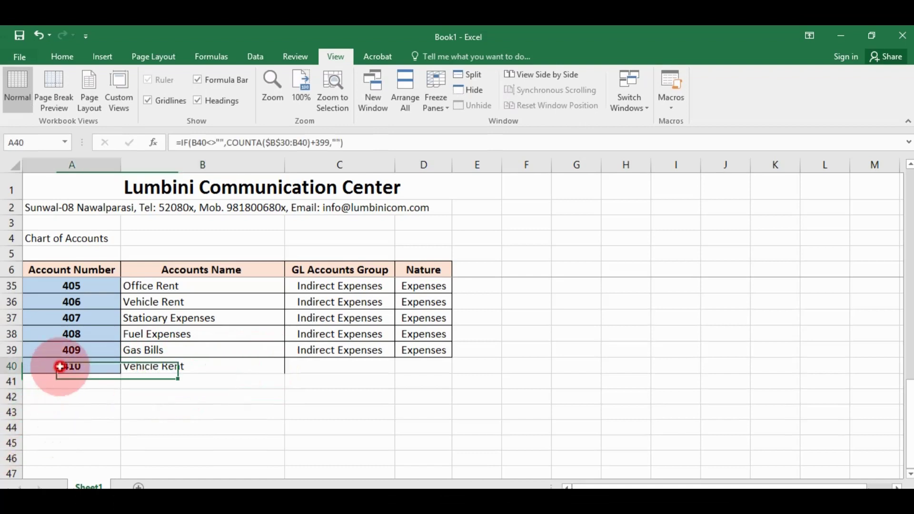
{"action": "left_click", "coordinate": [167, 370]}
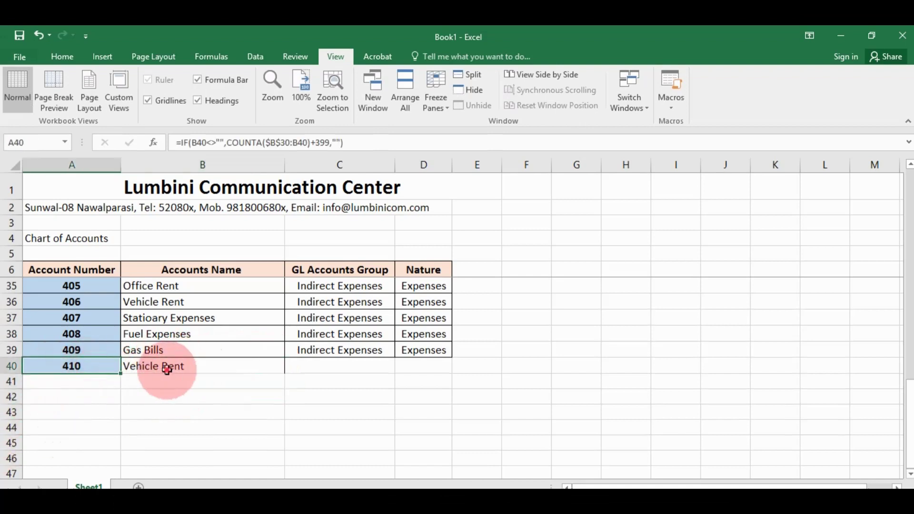
{"action": "key", "text": "Delete"}
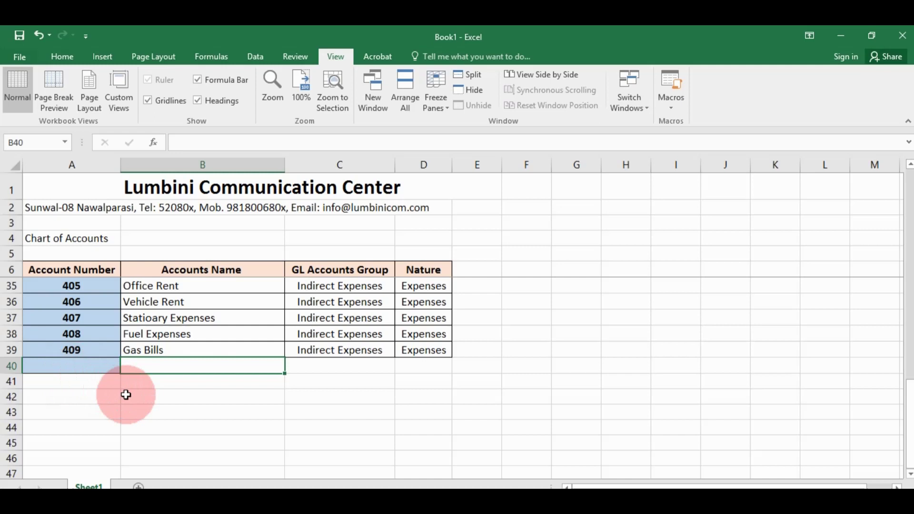
Step: Select the whole Account Number column A
{"action": "scroll", "coordinate": [135, 398], "scroll_direction": "up", "scroll_amount": 3}
{"action": "scroll", "coordinate": [135, 398], "scroll_direction": "up", "scroll_amount": 4}
{"action": "scroll", "coordinate": [143, 362], "scroll_direction": "up", "scroll_amount": 1}
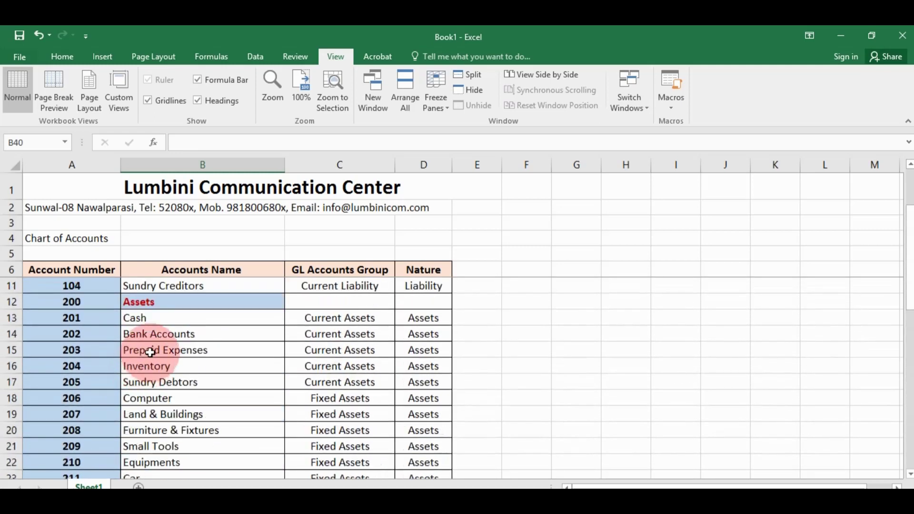
{"action": "scroll", "coordinate": [150, 352], "scroll_direction": "up", "scroll_amount": 2}
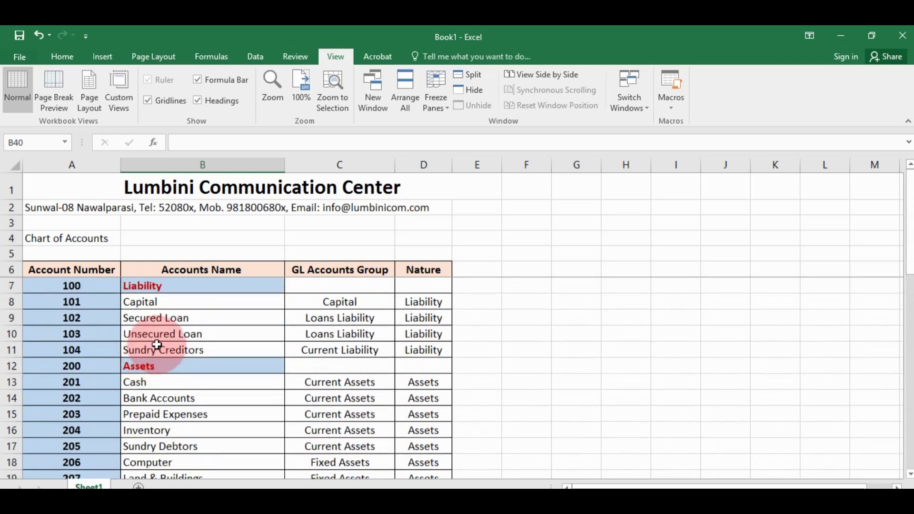
{"action": "left_click", "coordinate": [84, 164]}
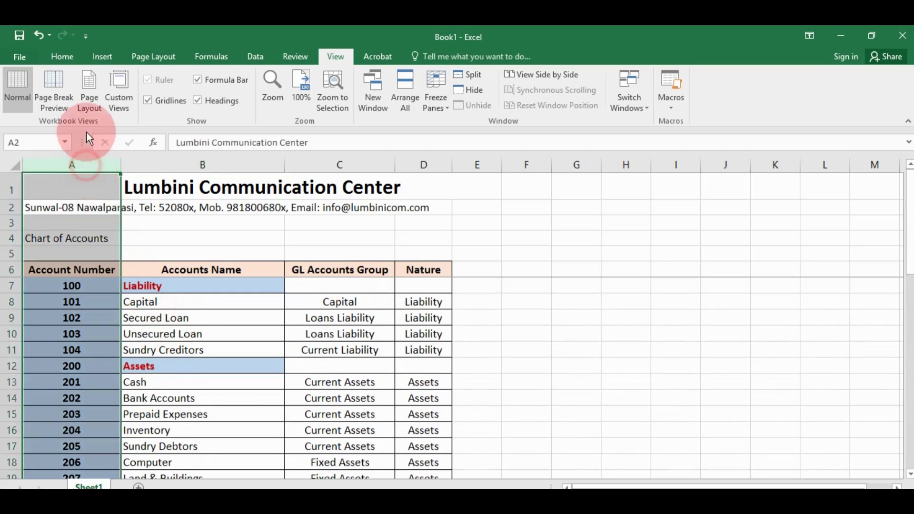
Step: Make group numbers 100, 200, 300 and 400 bold
{"action": "left_click", "coordinate": [64, 59]}
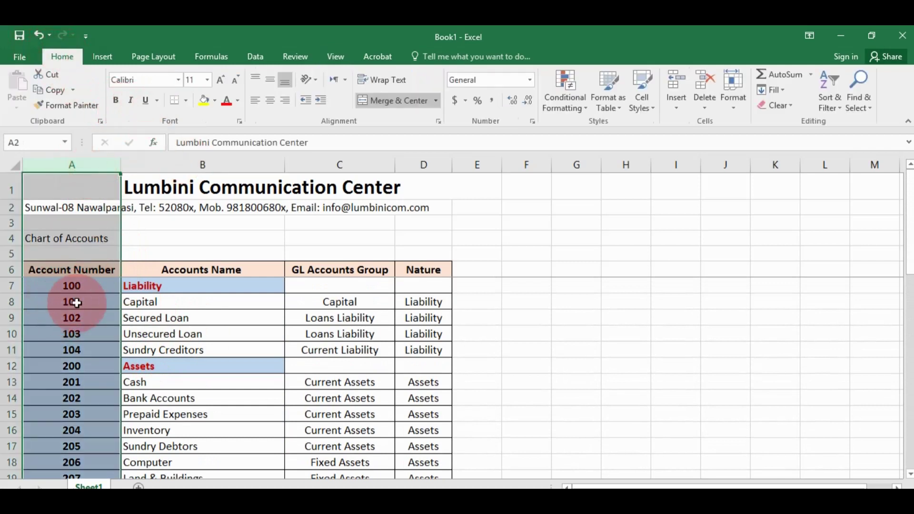
{"action": "left_click", "coordinate": [116, 100]}
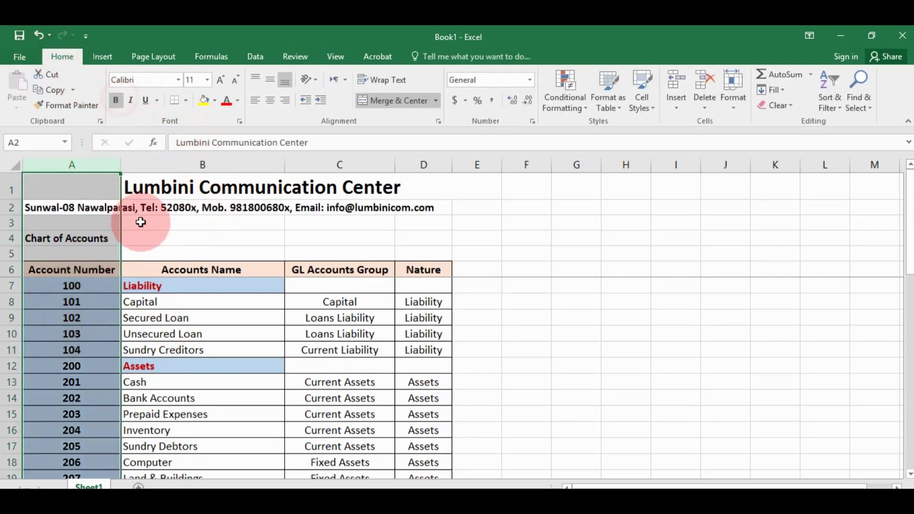
{"action": "left_click", "coordinate": [117, 101]}
{"action": "left_click", "coordinate": [71, 286]}
{"action": "left_click", "coordinate": [94, 364]}
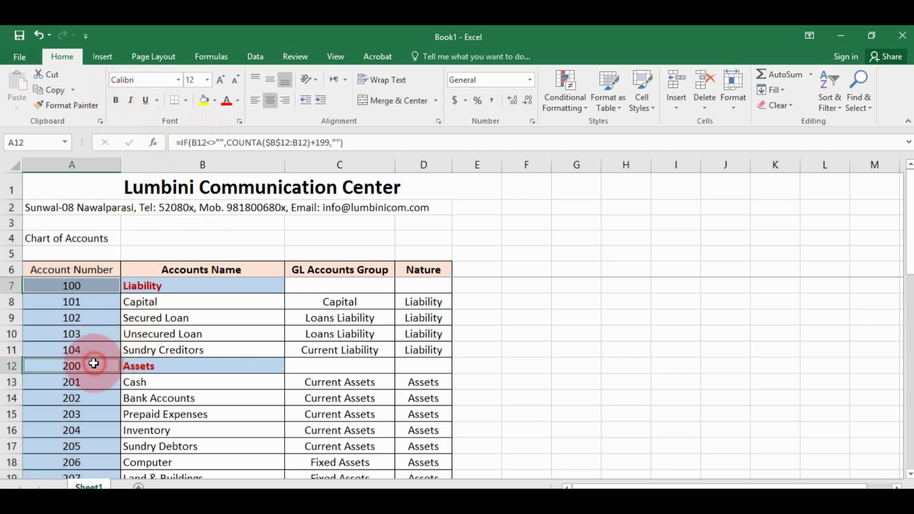
{"action": "scroll", "coordinate": [85, 367], "scroll_direction": "down", "scroll_amount": 1}
{"action": "scroll", "coordinate": [101, 427], "scroll_direction": "down", "scroll_amount": 2}
{"action": "left_click", "coordinate": [102, 428]}
{"action": "scroll", "coordinate": [104, 430], "scroll_direction": "down", "scroll_amount": 2}
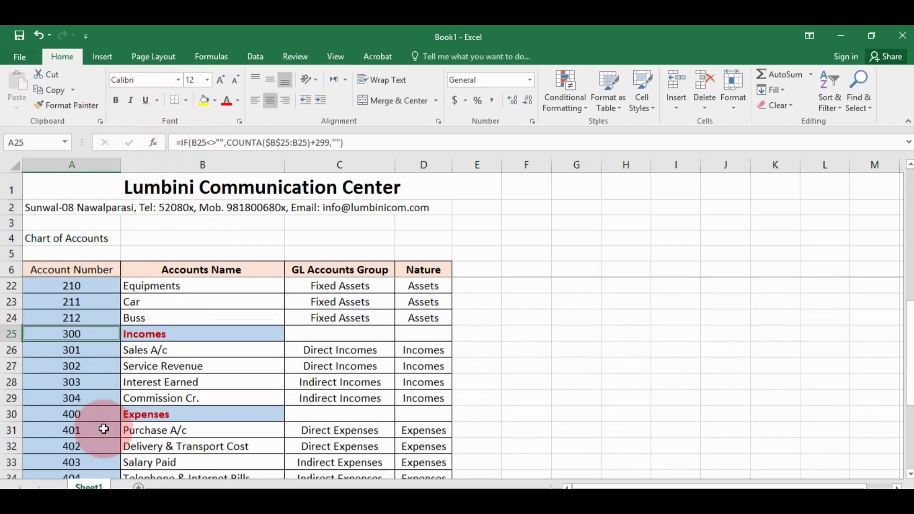
{"action": "left_click", "coordinate": [89, 415], "text": "ctrl"}
{"action": "left_click", "coordinate": [115, 100]}
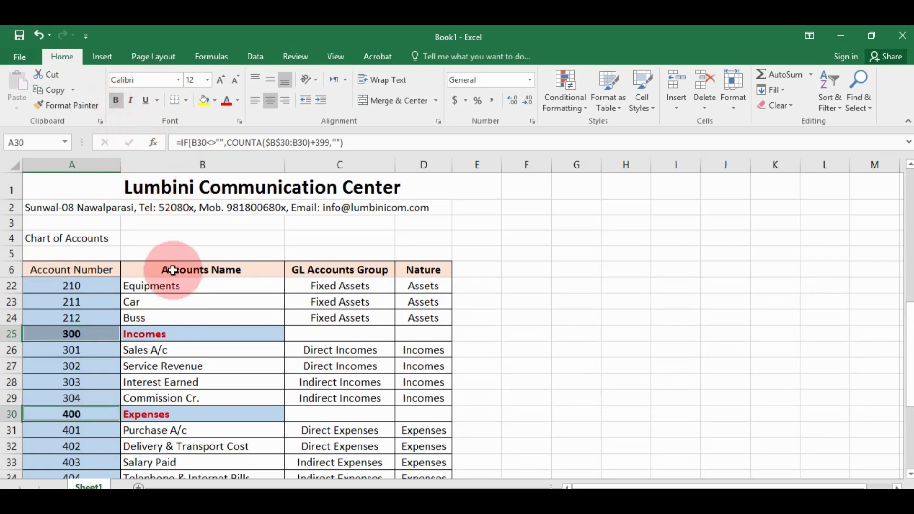
Step: Set No Fill on account numbers 101–104, 201–212 and 301–304
{"action": "scroll", "coordinate": [179, 234], "scroll_direction": "up", "scroll_amount": 4}
{"action": "scroll", "coordinate": [95, 296], "scroll_direction": "up", "scroll_amount": 1}
{"action": "left_click_drag", "start_coordinate": [98, 302], "coordinate": [112, 351]}
{"action": "left_click", "coordinate": [106, 386], "text": "ctrl"}
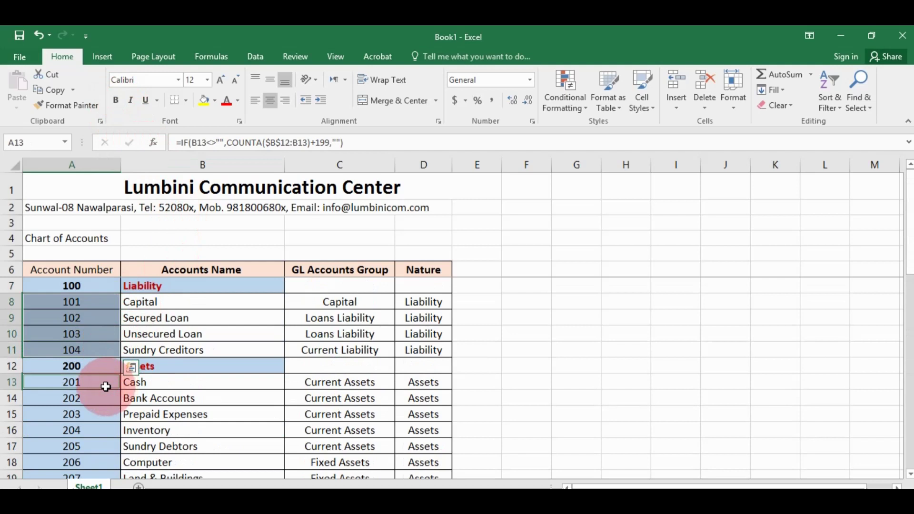
{"action": "scroll", "coordinate": [104, 272], "scroll_direction": "down", "scroll_amount": 2}
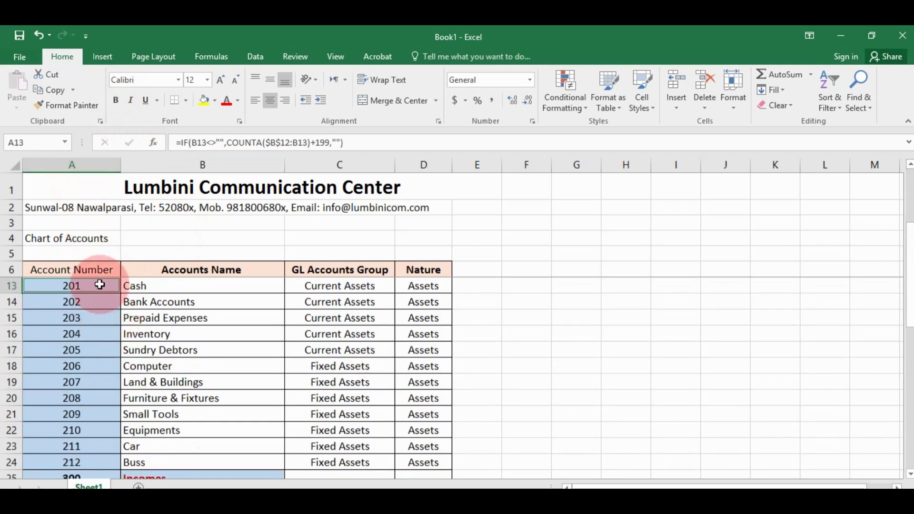
{"action": "left_click_drag", "start_coordinate": [99, 285], "coordinate": [99, 458]}
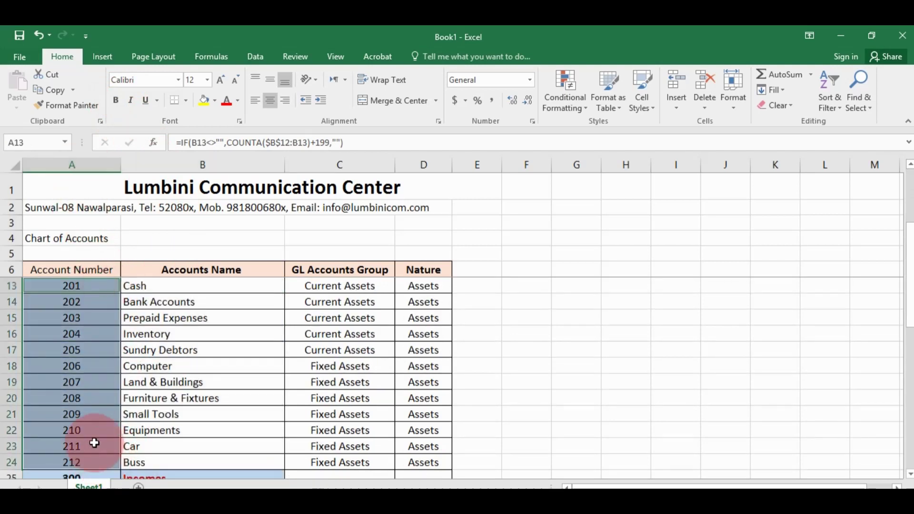
{"action": "scroll", "coordinate": [99, 457], "scroll_direction": "down", "scroll_amount": 4}
{"action": "left_click_drag", "start_coordinate": [100, 304], "coordinate": [109, 464]}
{"action": "scroll", "coordinate": [104, 334], "scroll_direction": "down", "scroll_amount": 1}
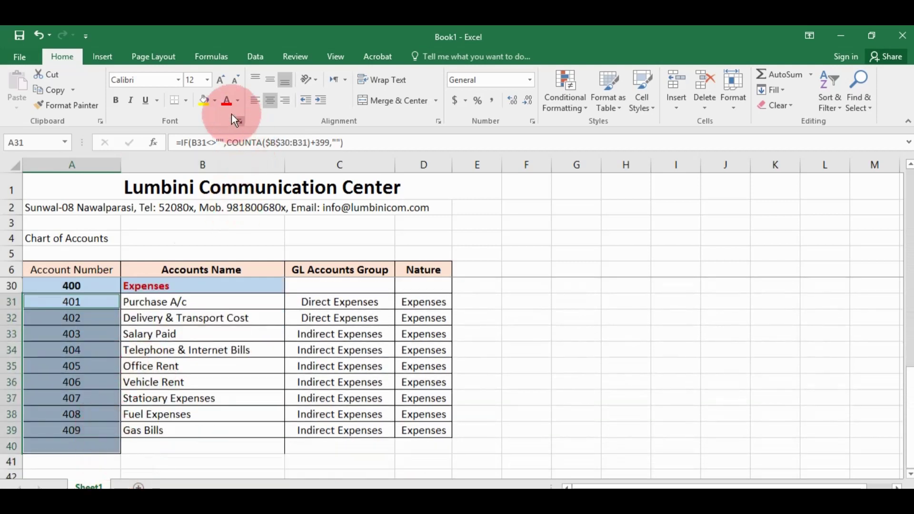
{"action": "left_click", "coordinate": [215, 101]}
{"action": "left_click", "coordinate": [230, 218]}
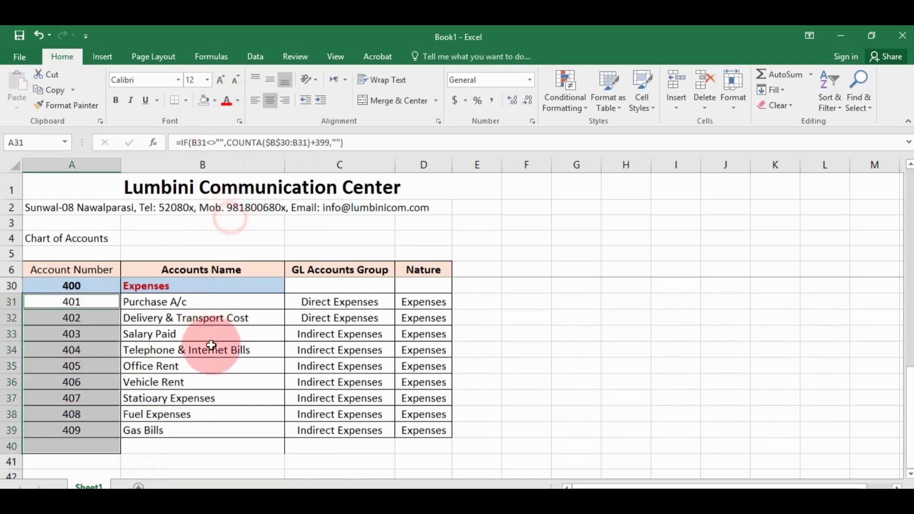
{"action": "left_click", "coordinate": [209, 350]}
Step: Check the formulas behind group numbers 100, 200, 300 and 400
{"action": "scroll", "coordinate": [209, 348], "scroll_direction": "up", "scroll_amount": 2}
{"action": "scroll", "coordinate": [210, 346], "scroll_direction": "up", "scroll_amount": 6}
{"action": "left_click", "coordinate": [168, 318]}
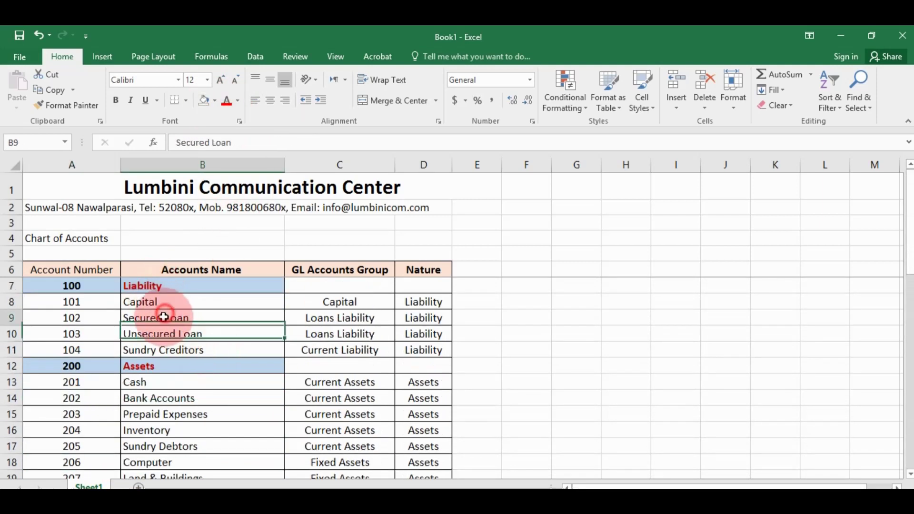
{"action": "left_click", "coordinate": [89, 286]}
{"action": "left_click", "coordinate": [95, 367]}
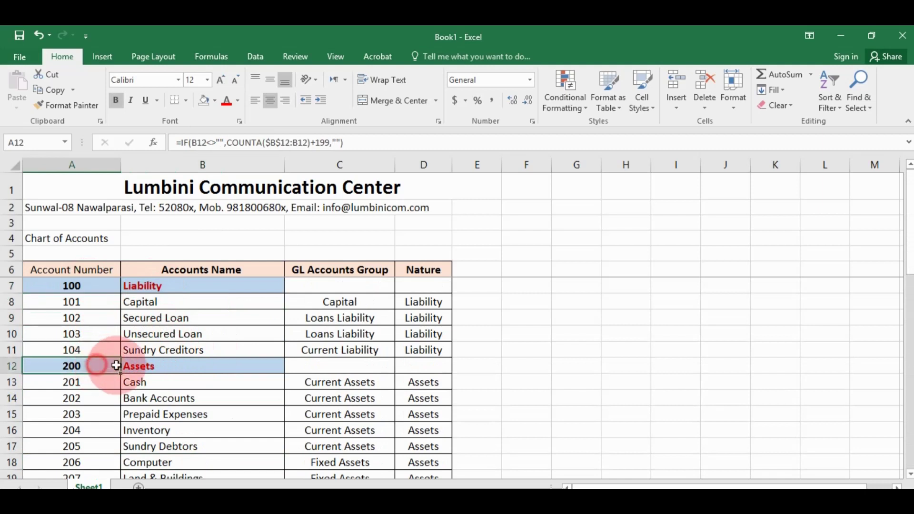
{"action": "scroll", "coordinate": [102, 372], "scroll_direction": "down", "scroll_amount": 3}
{"action": "left_click", "coordinate": [102, 430]}
{"action": "scroll", "coordinate": [124, 376], "scroll_direction": "down", "scroll_amount": 3}
{"action": "left_click", "coordinate": [98, 367]}
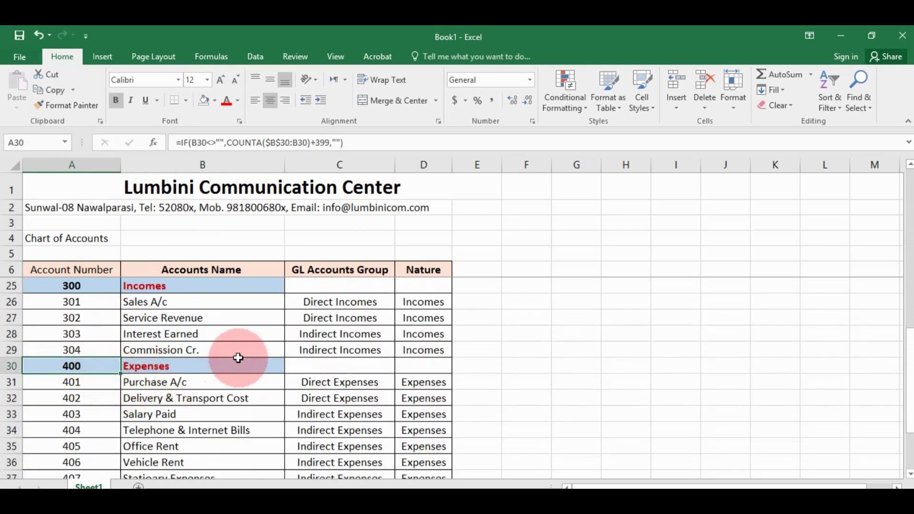
{"action": "scroll", "coordinate": [239, 360], "scroll_direction": "down", "scroll_amount": 3}
{"action": "scroll", "coordinate": [241, 359], "scroll_direction": "up", "scroll_amount": 5}
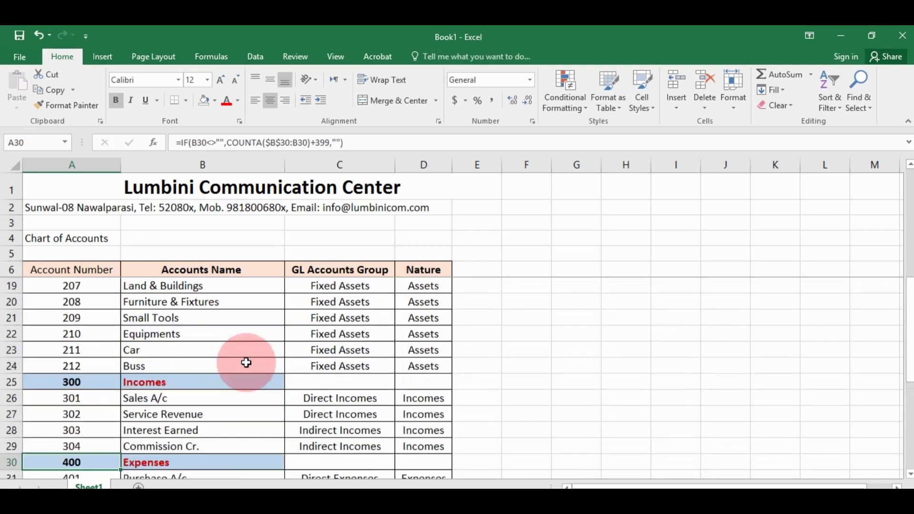
{"action": "scroll", "coordinate": [245, 362], "scroll_direction": "up", "scroll_amount": 4}
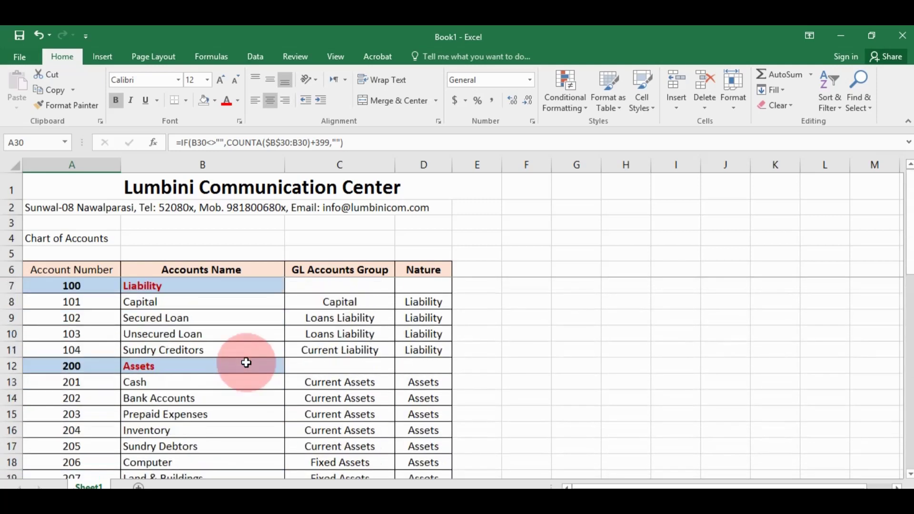
Step: Set the Chart of Accounts heading to font size 15 in Aharoni
{"action": "left_click", "coordinate": [67, 239]}
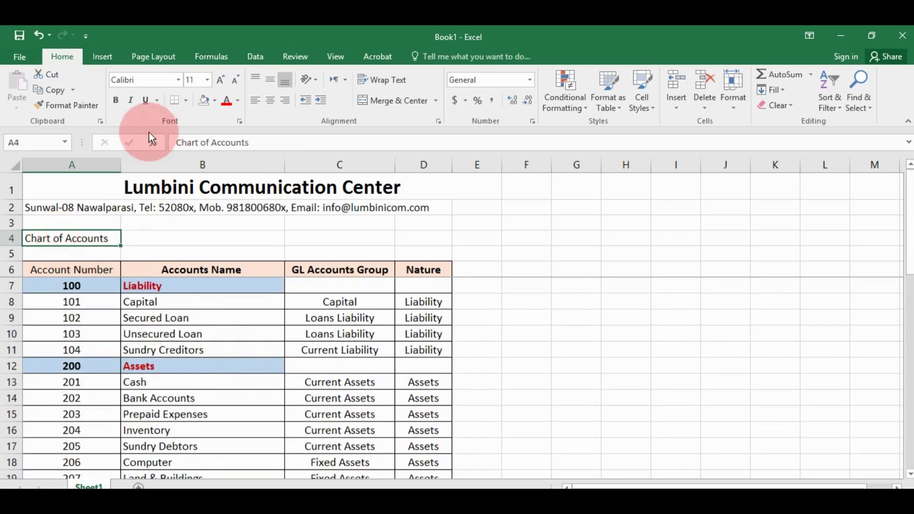
{"action": "left_click", "coordinate": [195, 80]}
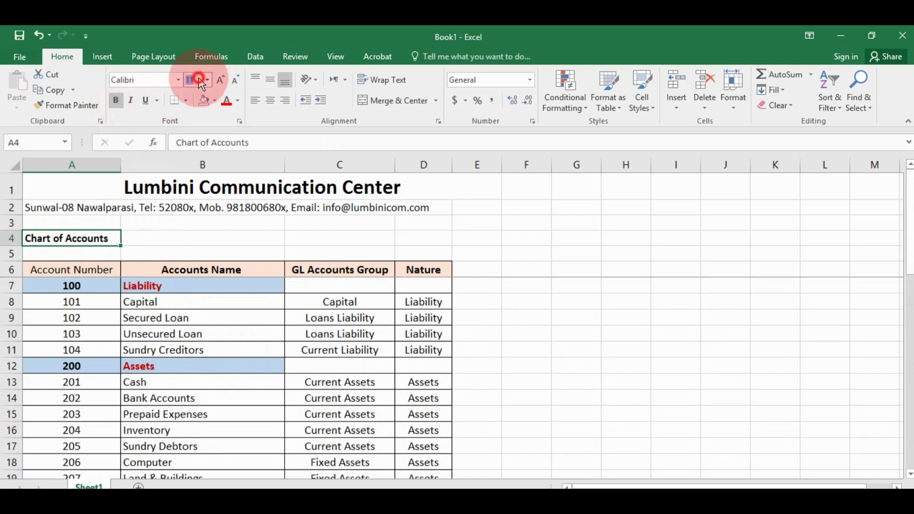
{"action": "type", "text": "15"}
{"action": "key", "text": "Return"}
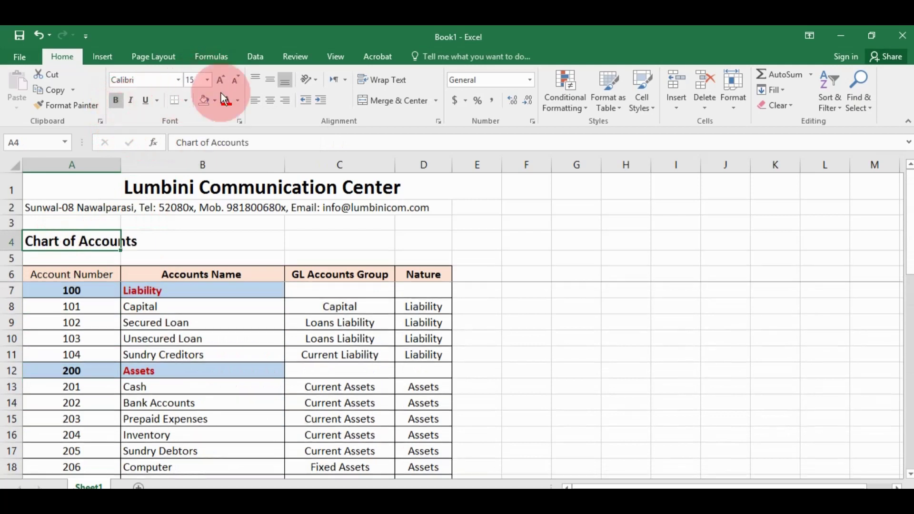
{"action": "left_click", "coordinate": [177, 81]}
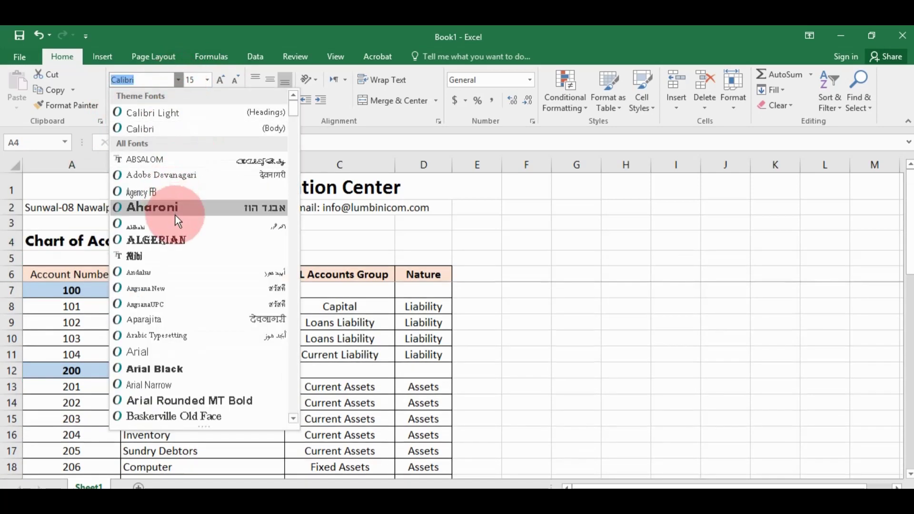
{"action": "left_click", "coordinate": [178, 219]}
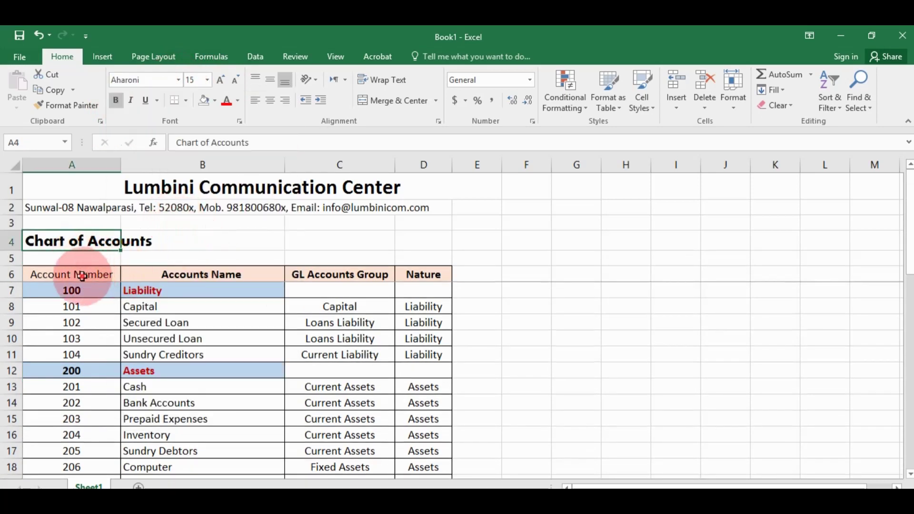
Step: Make the row 6 column headings A6:D6 bold
{"action": "left_click_drag", "start_coordinate": [82, 276], "coordinate": [424, 275]}
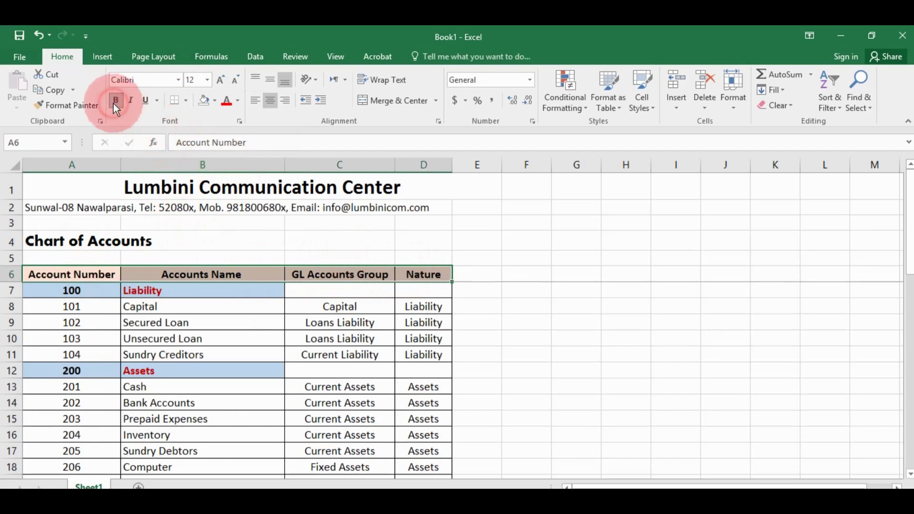
{"action": "left_click", "coordinate": [223, 238]}
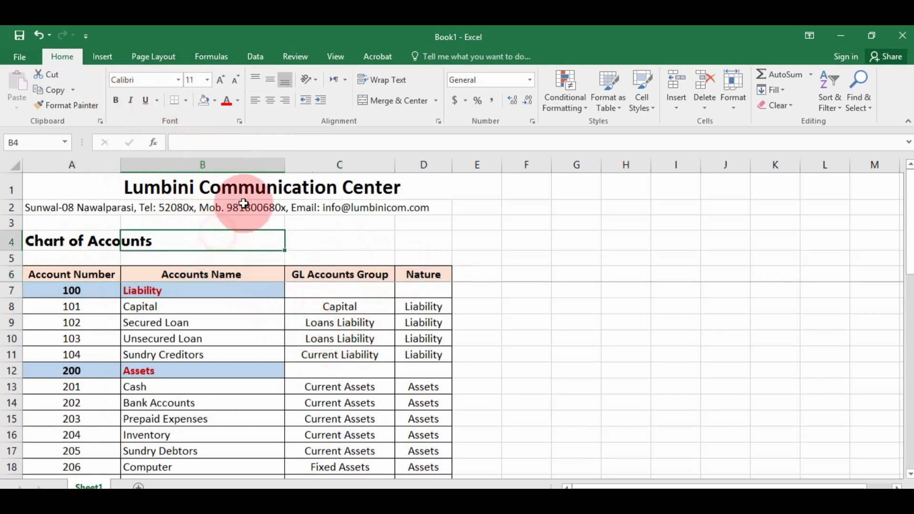
{"action": "left_click", "coordinate": [243, 199]}
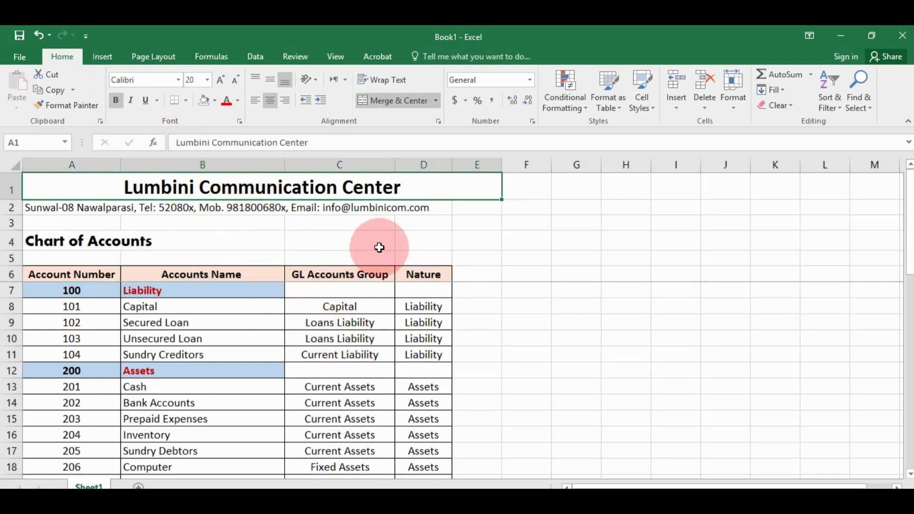
{"action": "scroll", "coordinate": [402, 271], "scroll_direction": "down", "scroll_amount": 1}
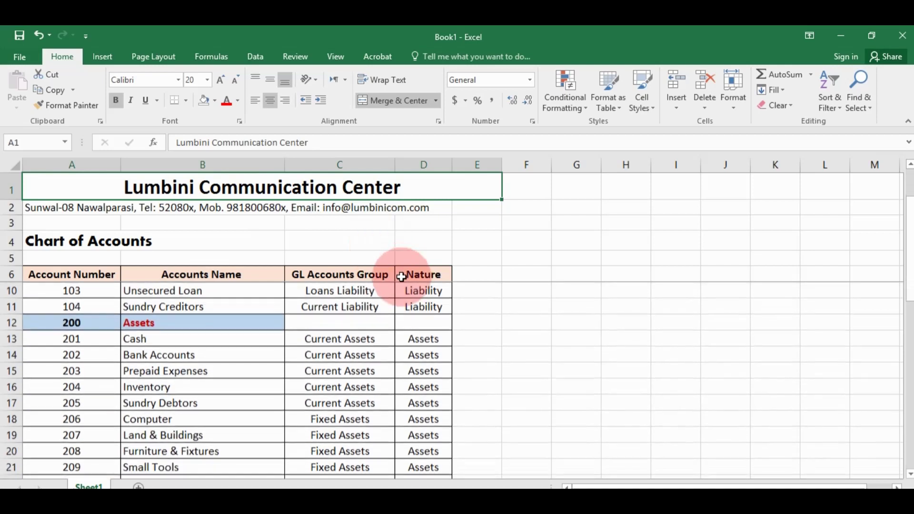
{"action": "scroll", "coordinate": [394, 280], "scroll_direction": "down", "scroll_amount": 3}
{"action": "scroll", "coordinate": [395, 280], "scroll_direction": "down", "scroll_amount": 1}
{"action": "scroll", "coordinate": [381, 300], "scroll_direction": "down", "scroll_amount": 2}
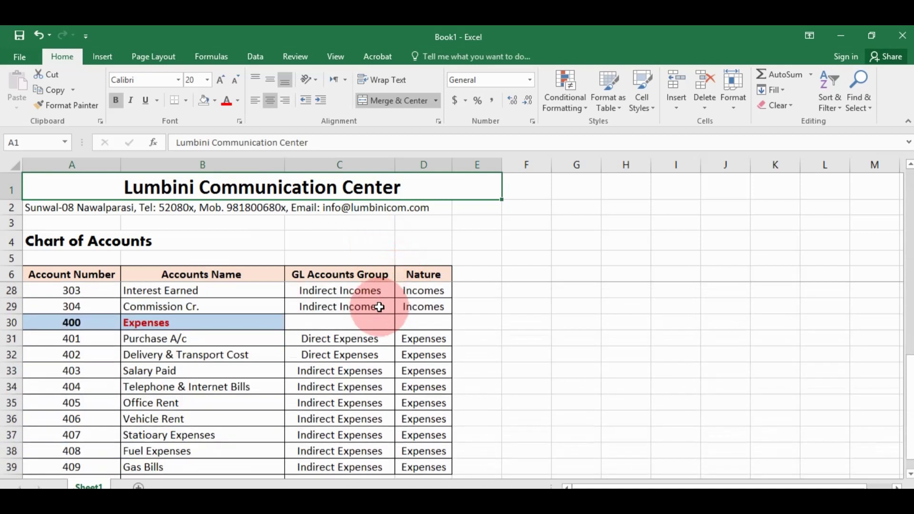
{"action": "scroll", "coordinate": [371, 310], "scroll_direction": "down", "scroll_amount": 3}
{"action": "scroll", "coordinate": [360, 317], "scroll_direction": "up", "scroll_amount": 1}
{"action": "scroll", "coordinate": [358, 324], "scroll_direction": "up", "scroll_amount": 2}
{"action": "scroll", "coordinate": [333, 322], "scroll_direction": "up", "scroll_amount": 2}
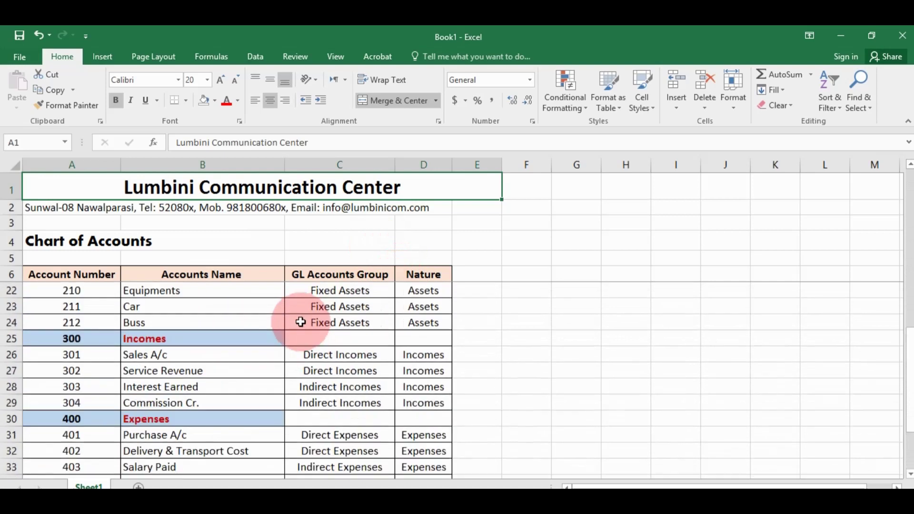
{"action": "scroll", "coordinate": [300, 321], "scroll_direction": "up", "scroll_amount": 3}
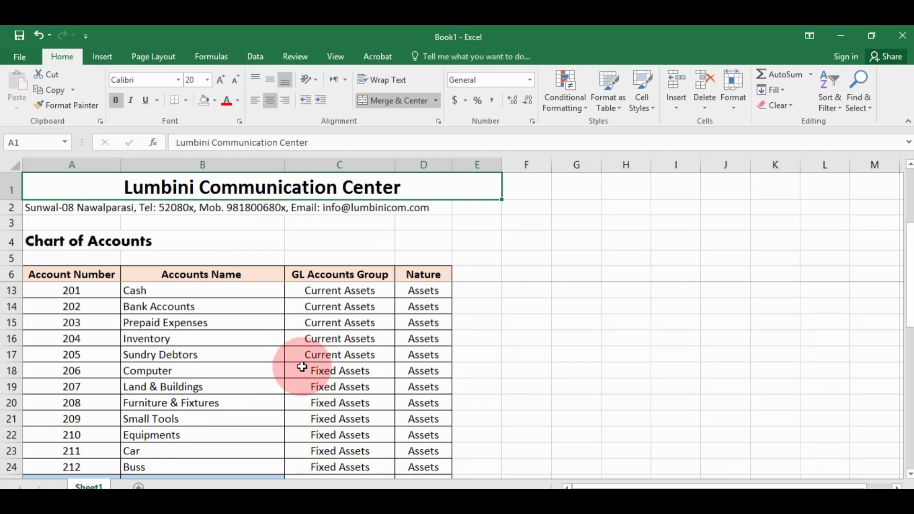
{"action": "scroll", "coordinate": [286, 353], "scroll_direction": "down", "scroll_amount": 2}
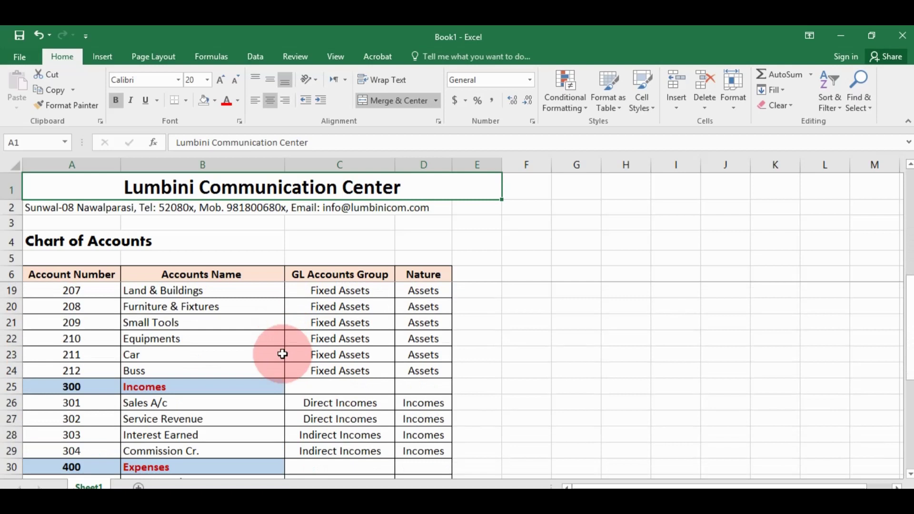
{"action": "scroll", "coordinate": [282, 356], "scroll_direction": "down", "scroll_amount": 3}
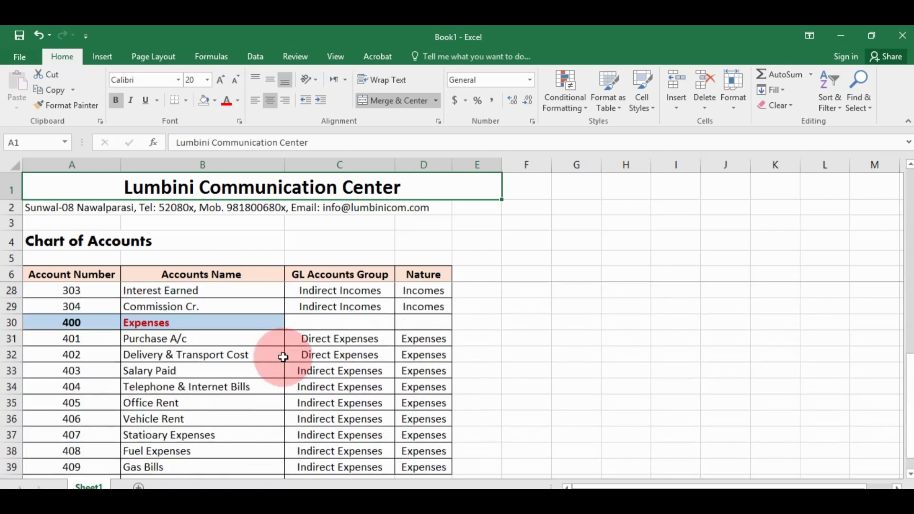
{"action": "scroll", "coordinate": [282, 355], "scroll_direction": "up", "scroll_amount": 5}
Step: Rename the Sheet1 tab to 'Chart of Accounts'
{"action": "double_click", "coordinate": [102, 486]}
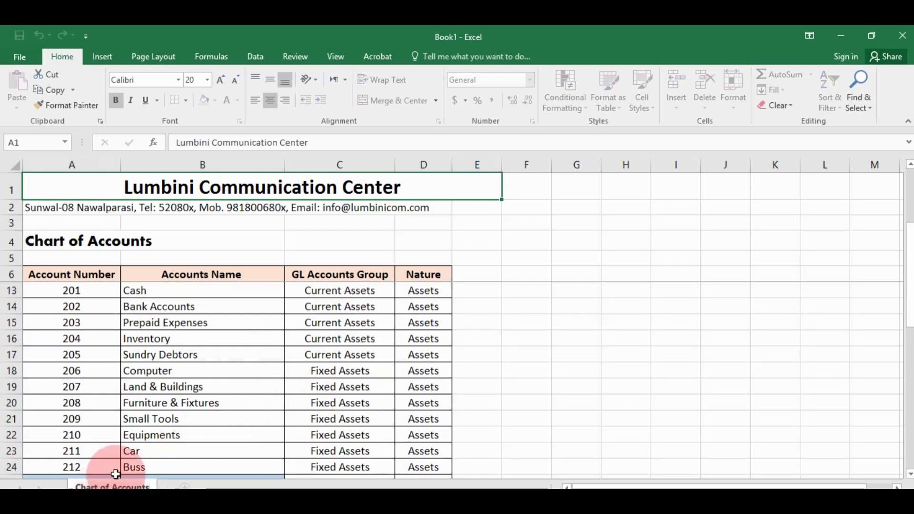
{"action": "left_click", "coordinate": [228, 365]}
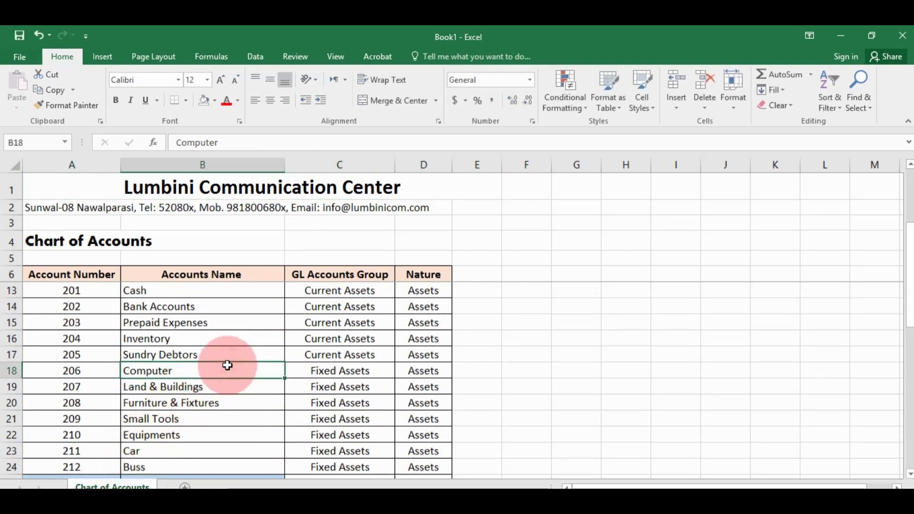